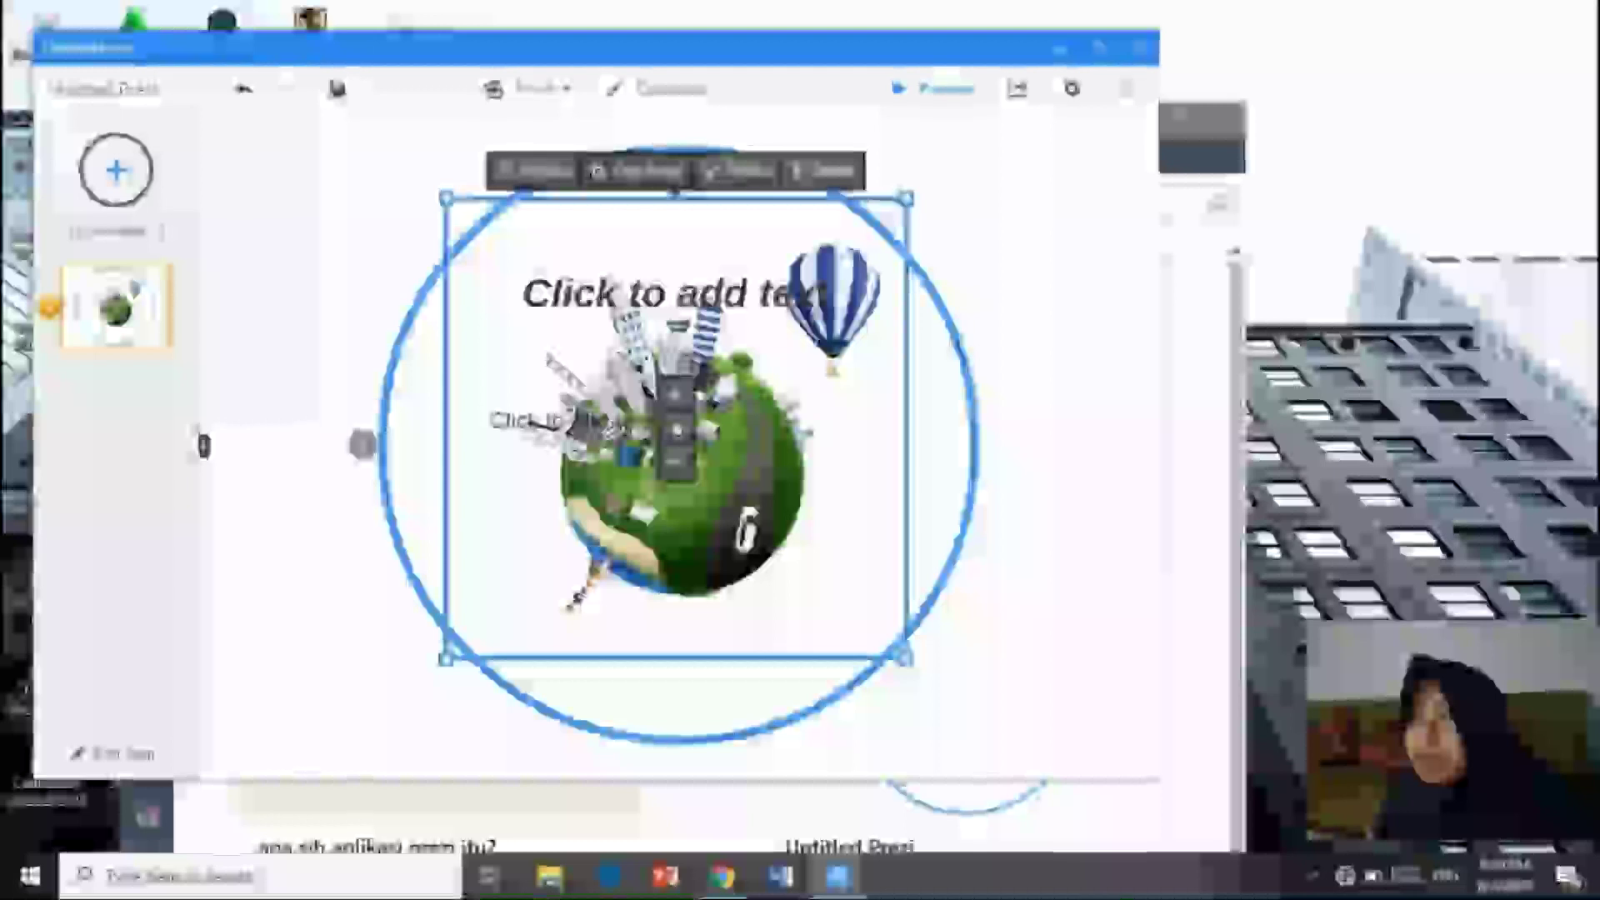
# Crop the globe picture down to the white car on the road.
pyautogui.press('Escape')
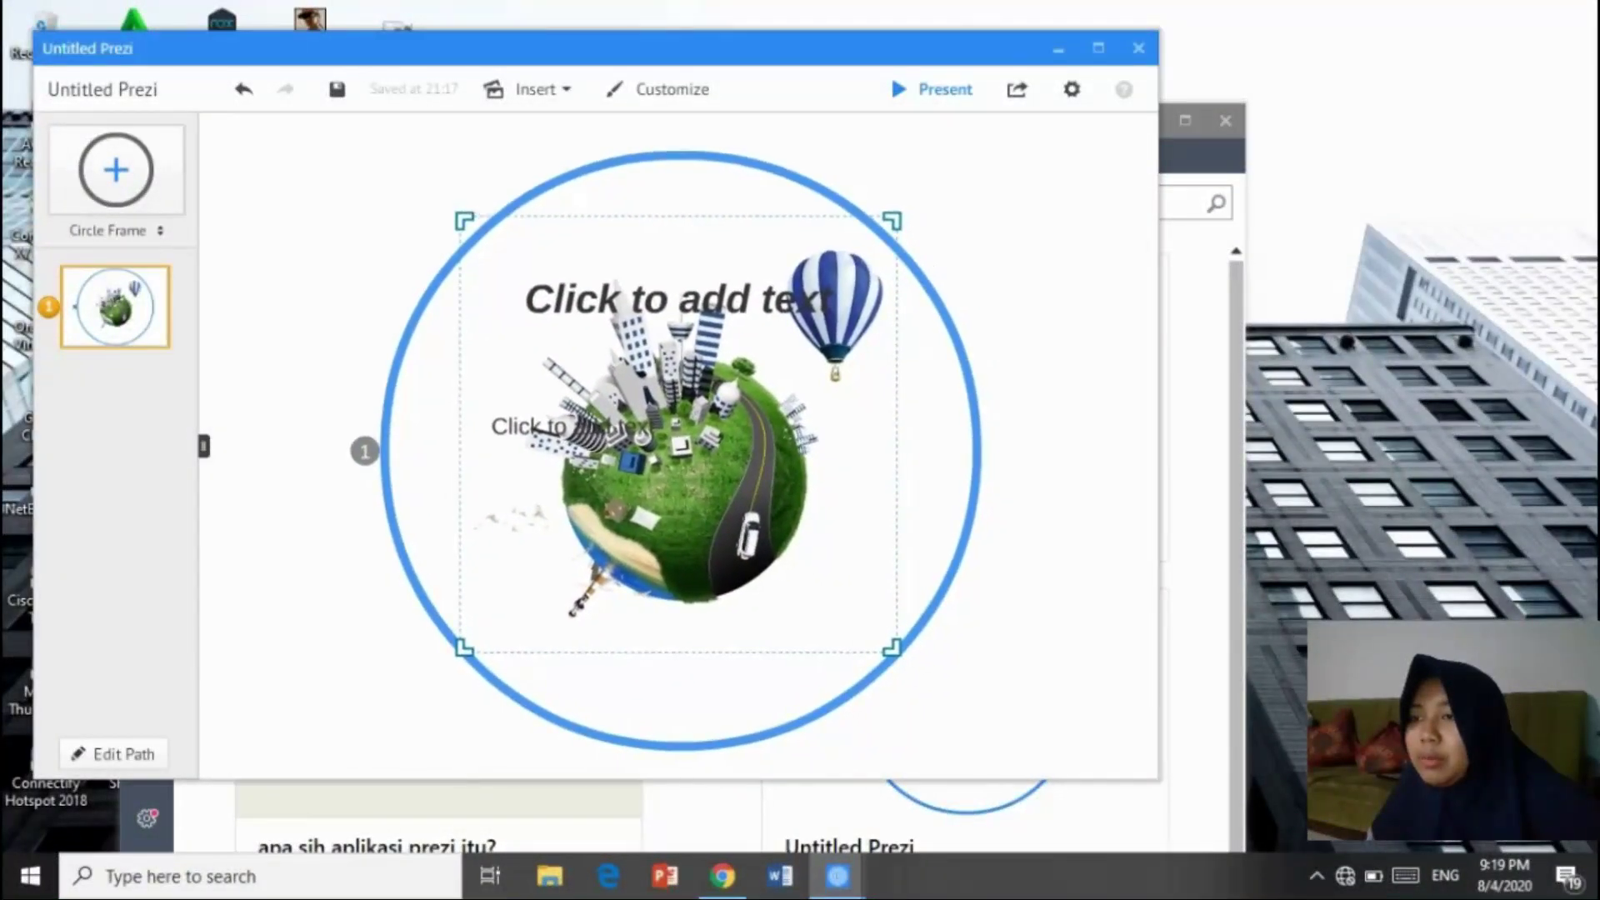
pyautogui.moveTo(464, 221); pyautogui.dragTo(731, 499)
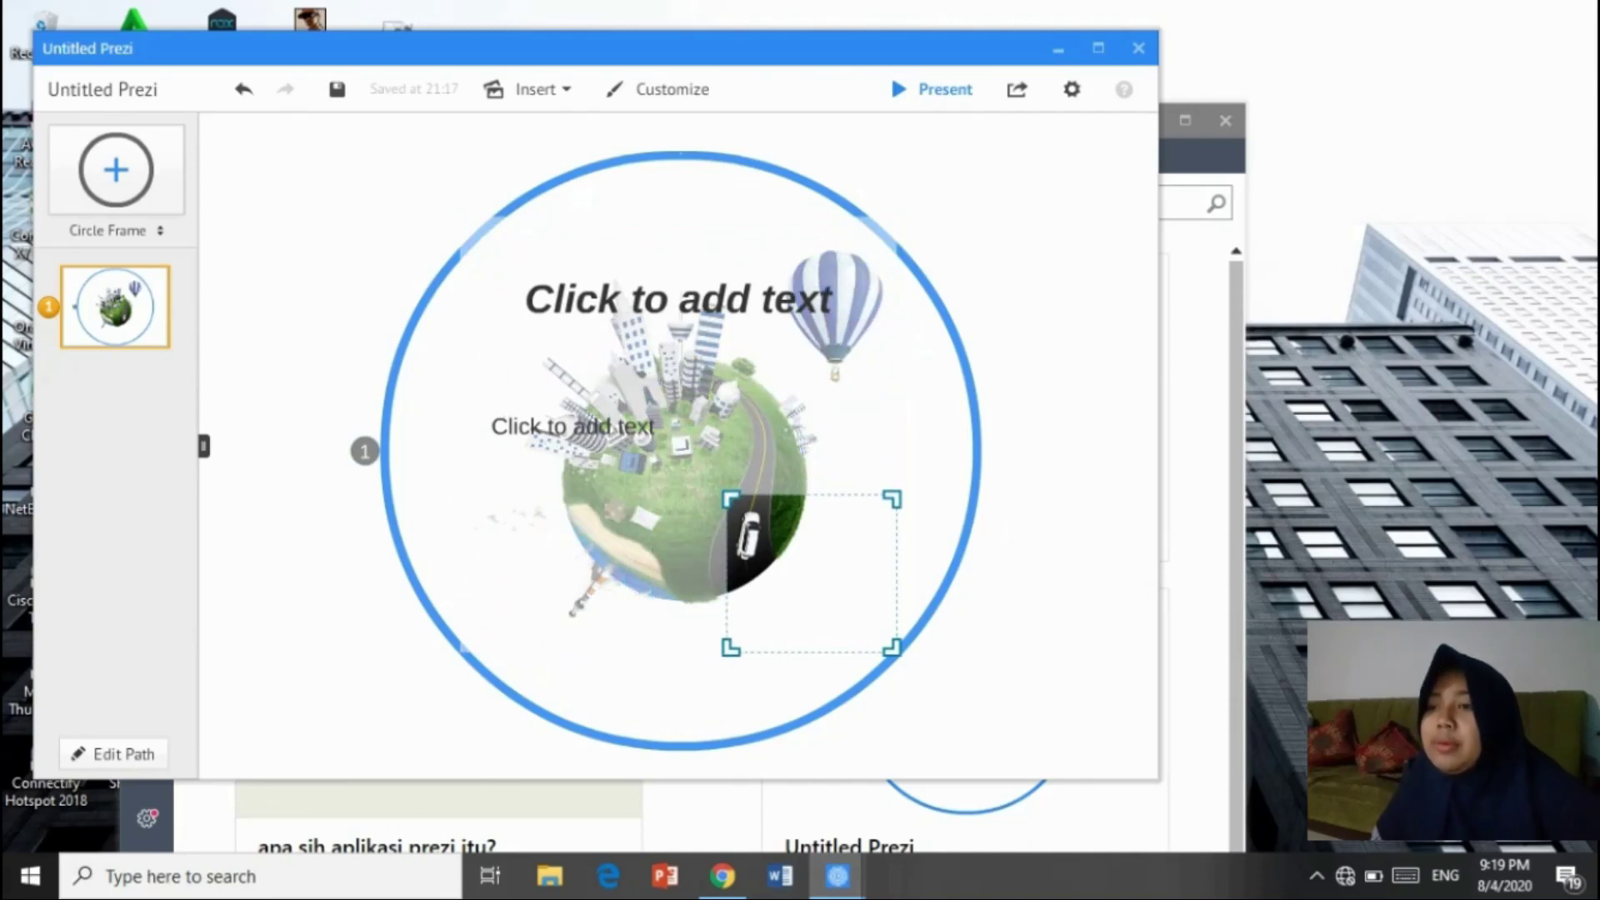
pyautogui.moveTo(892, 647); pyautogui.dragTo(766, 576)
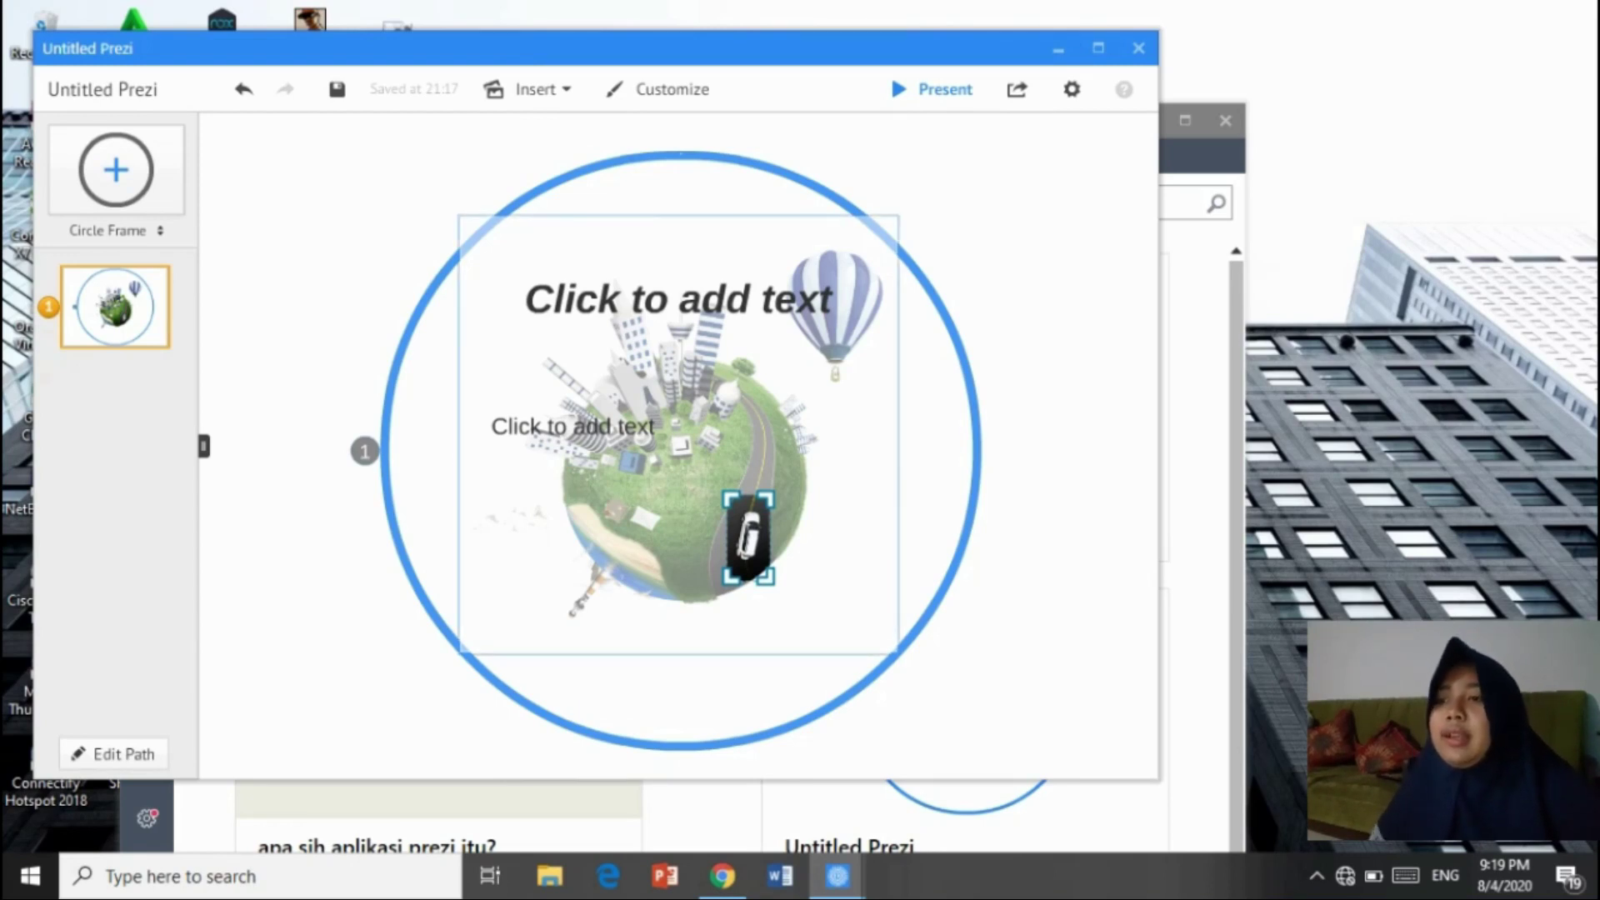
pyautogui.press('Return')
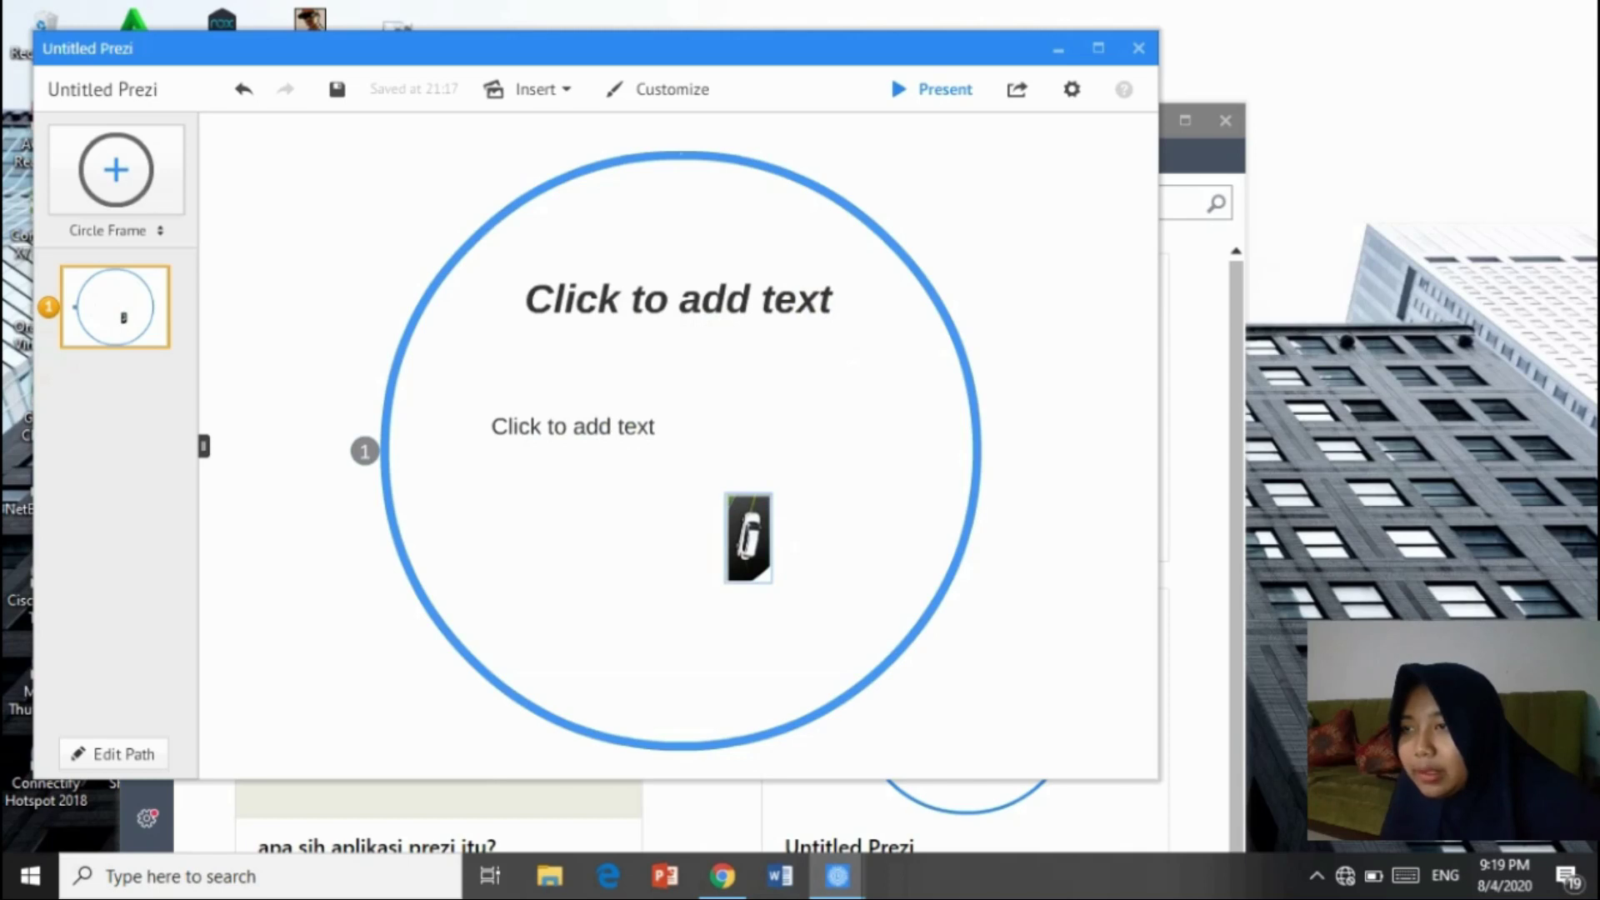
# Move the cropped car picture onto the subtitle placeholder, then shift it slightly down and to the right.
pyautogui.moveTo(748, 544); pyautogui.dragTo(586, 408)
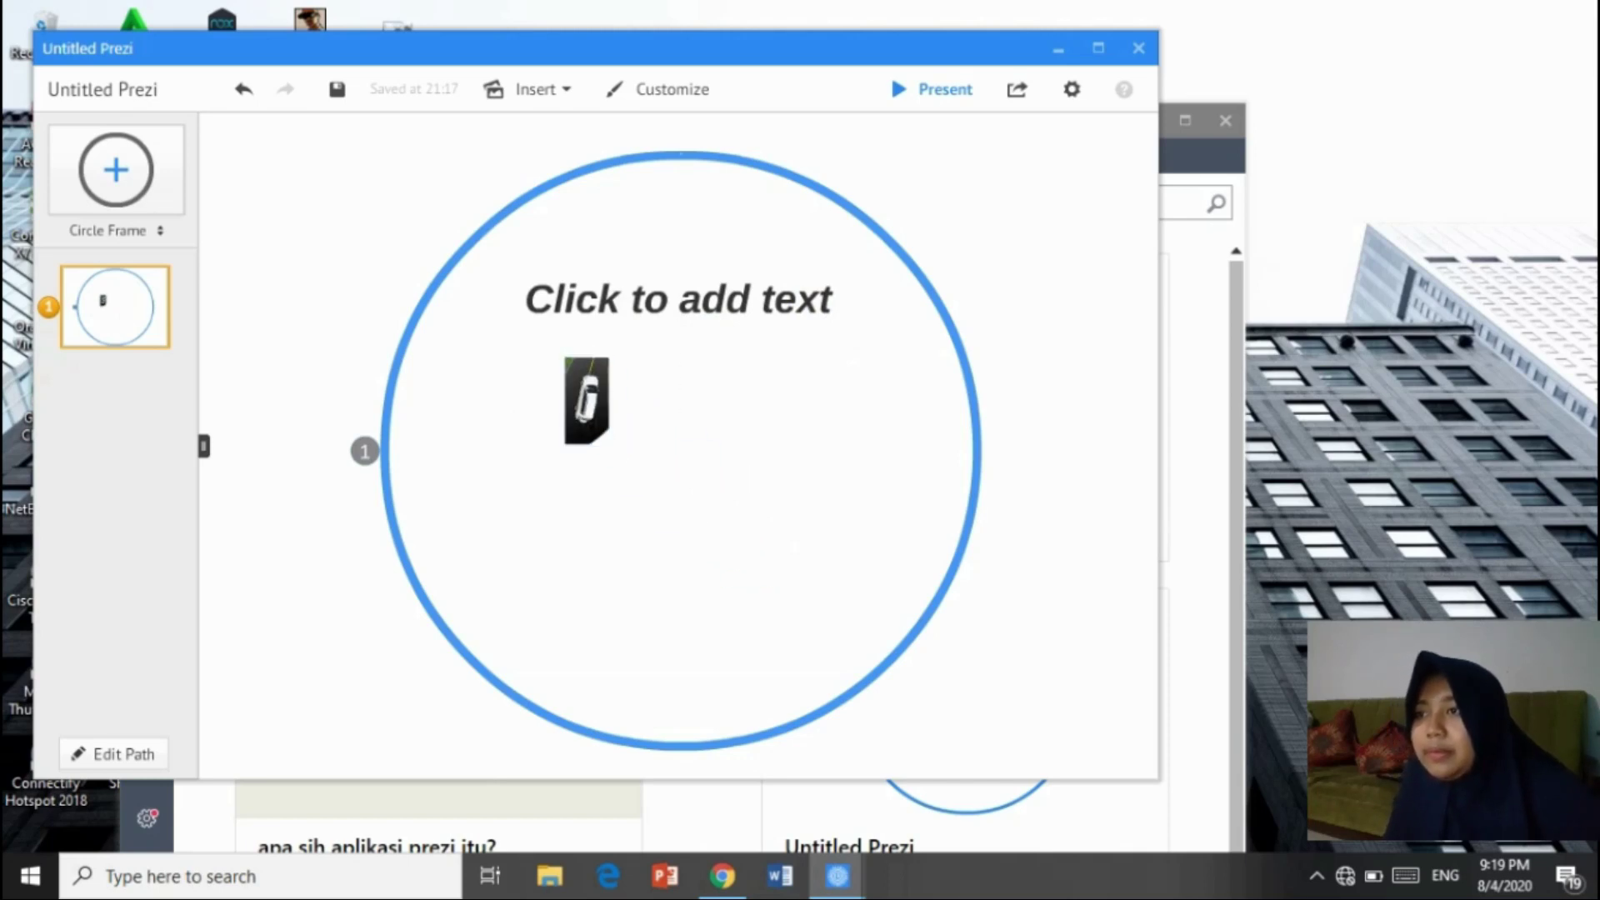
pyautogui.doubleClick(587, 410)
pyautogui.scroll(5, 602, 457)
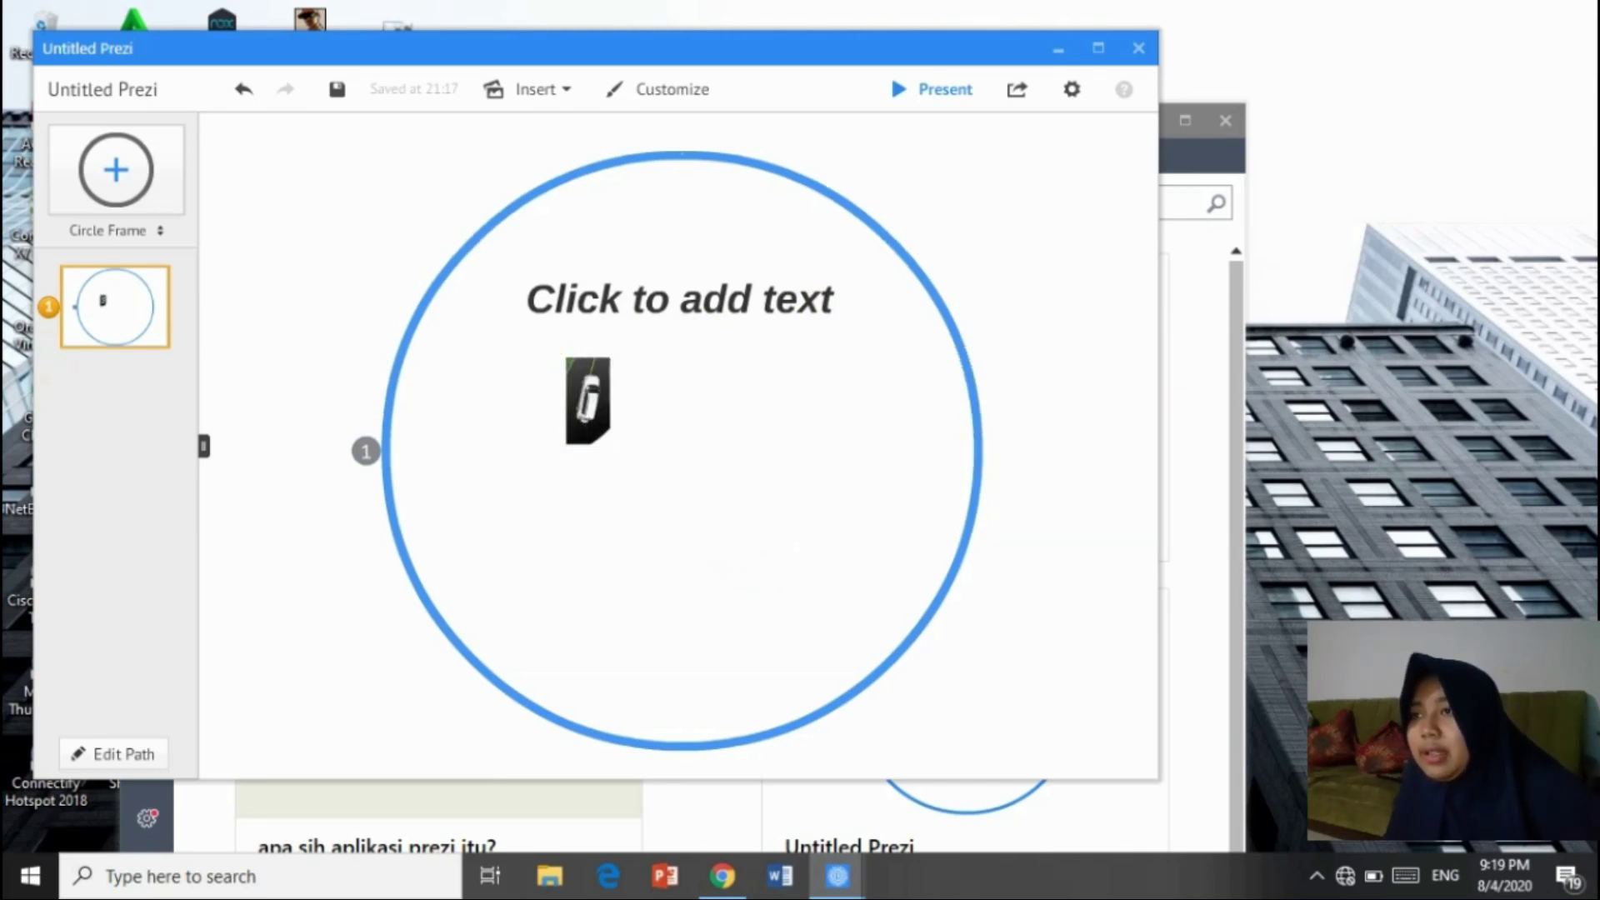
pyautogui.scroll(3, 602, 451)
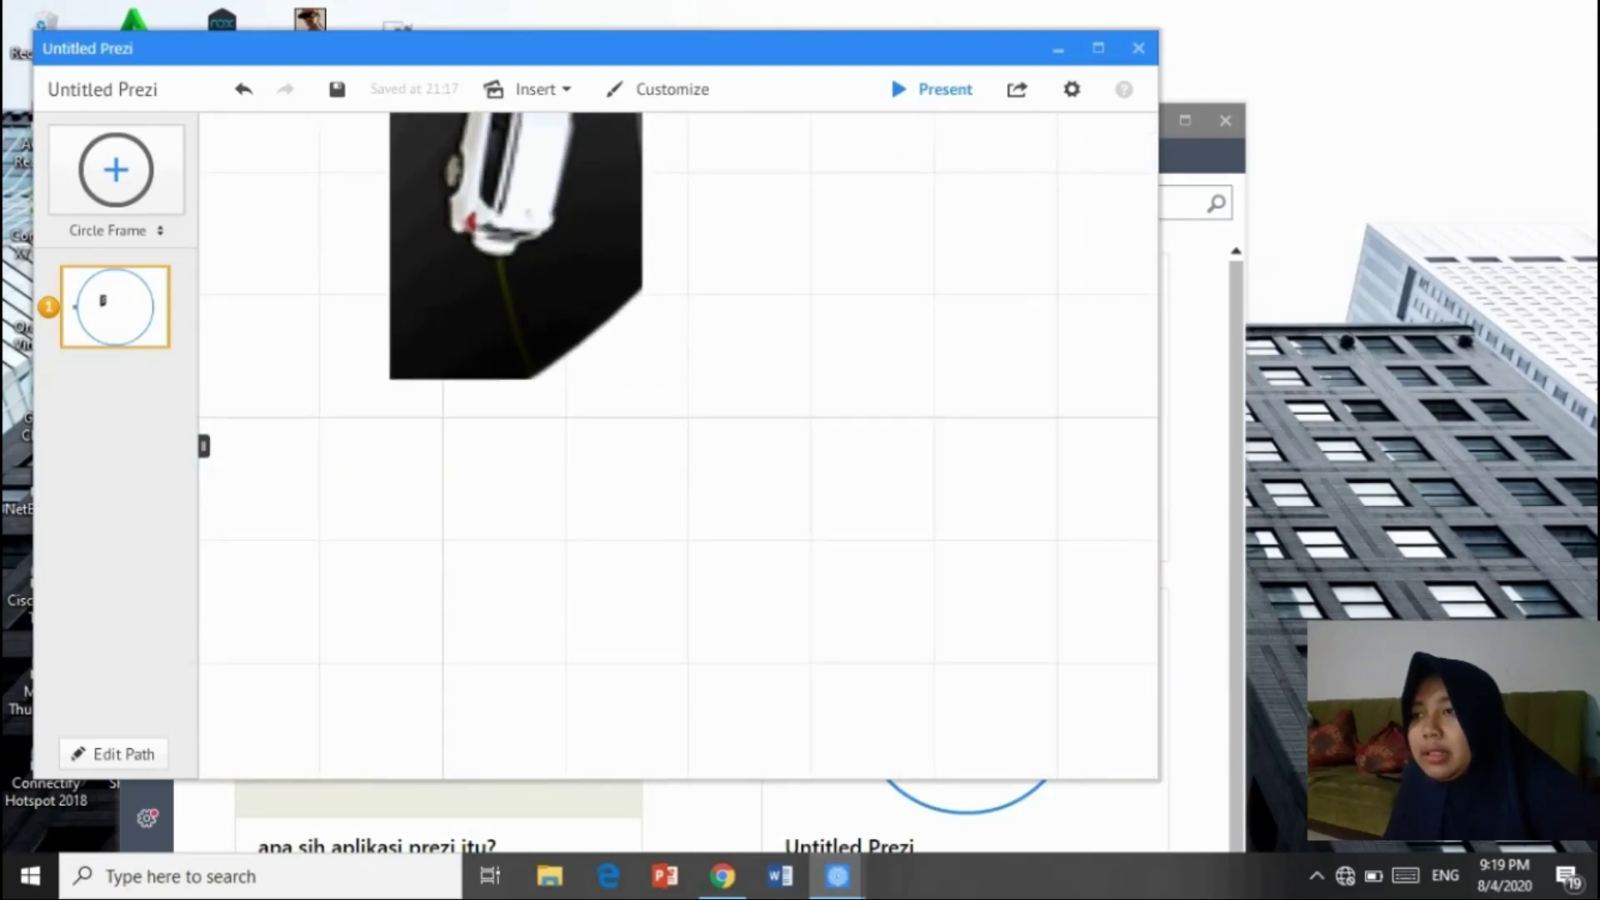
pyautogui.moveTo(575, 242); pyautogui.dragTo(674, 549)
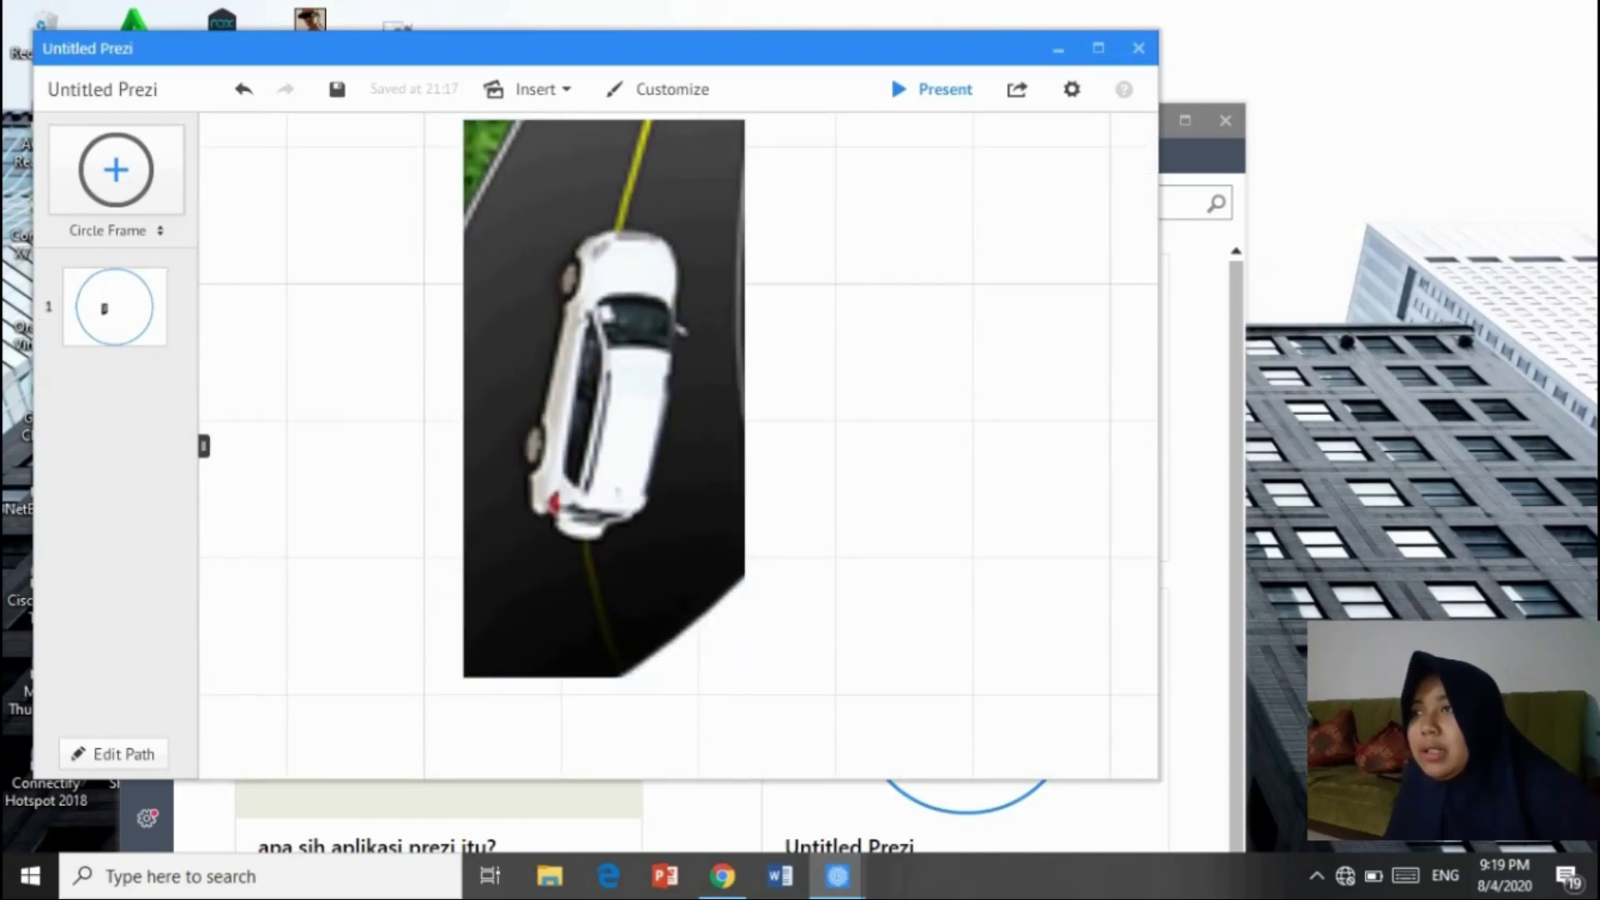
# Undo the car picture's moves and the crop to restore the full globe picture.
pyautogui.doubleClick(884, 496)
pyautogui.click(243, 89)
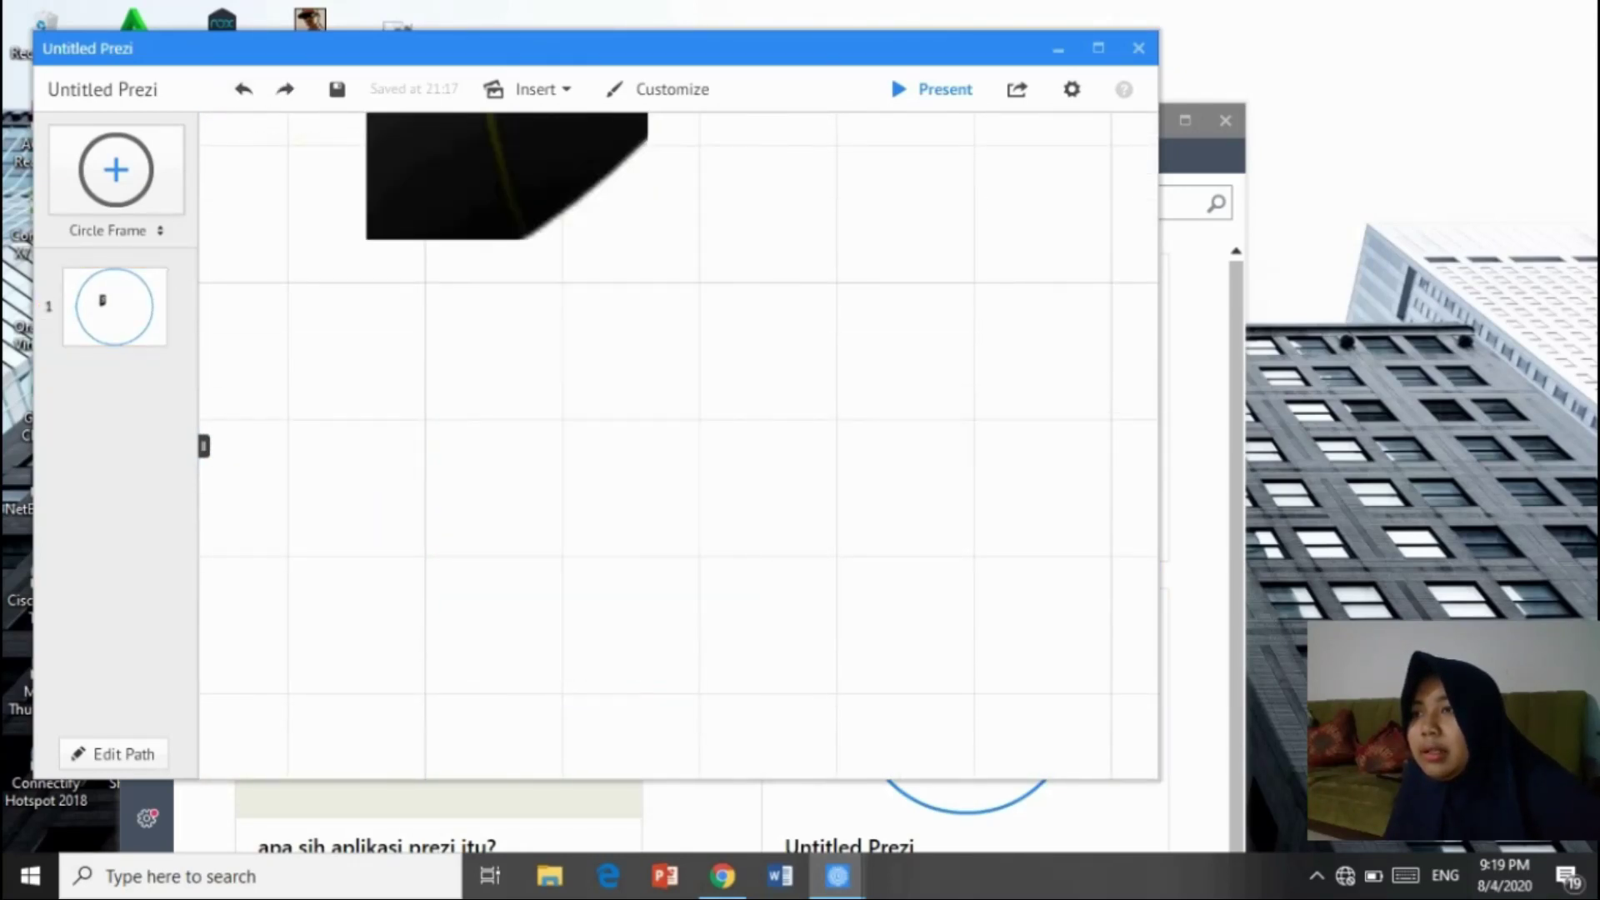
pyautogui.click(243, 89)
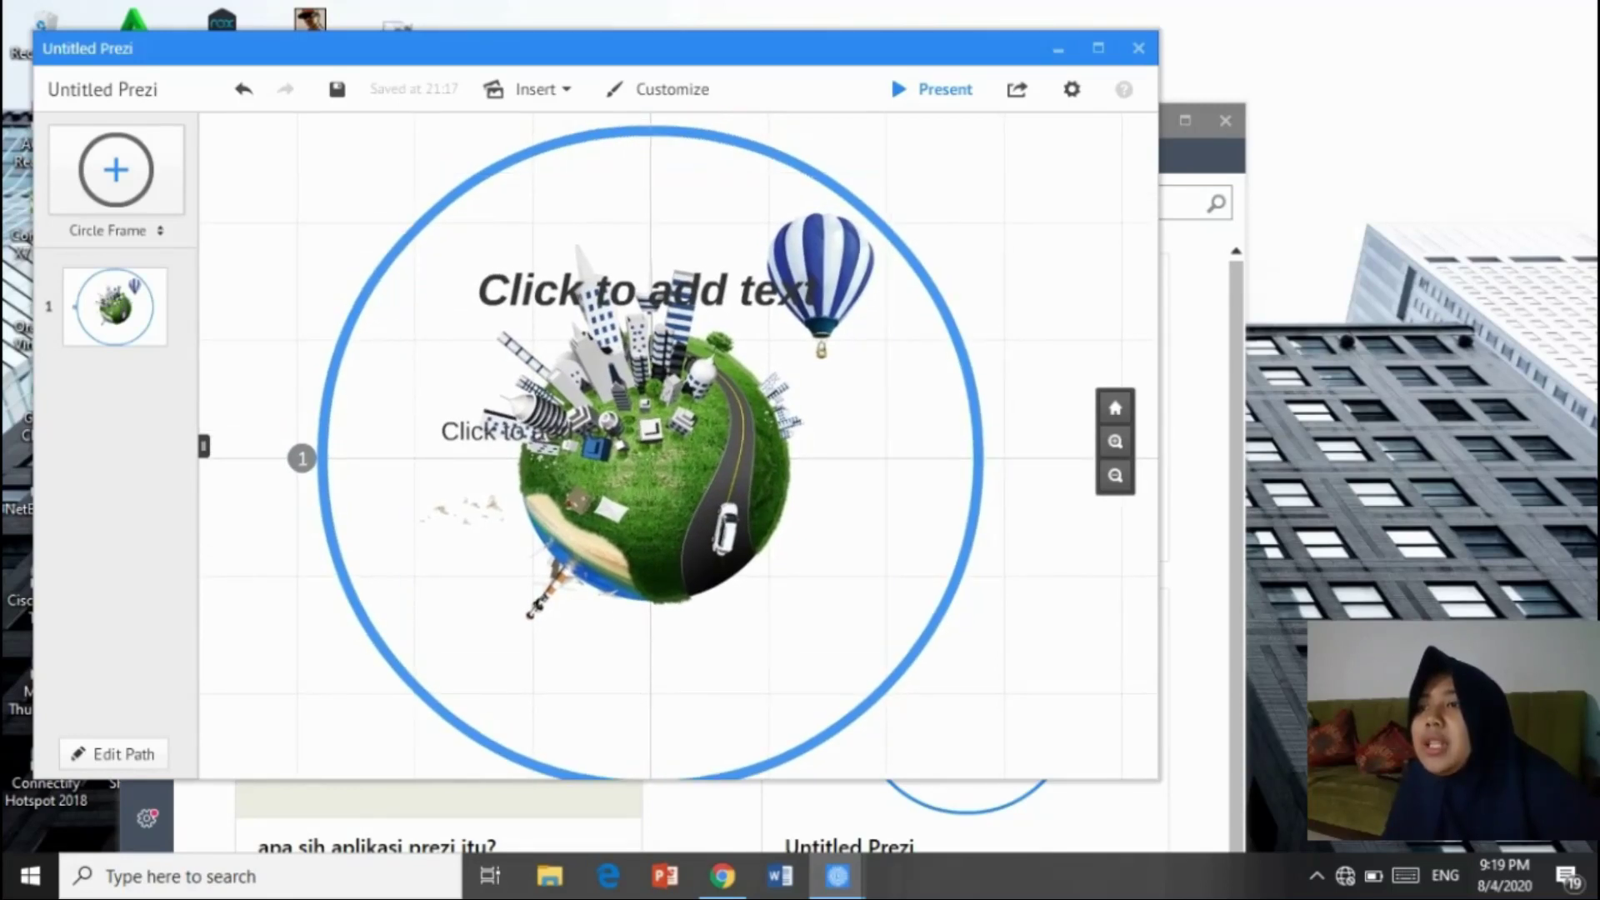
# Browse the symbols available in the For light prezis style collection.
pyautogui.click(526, 90)
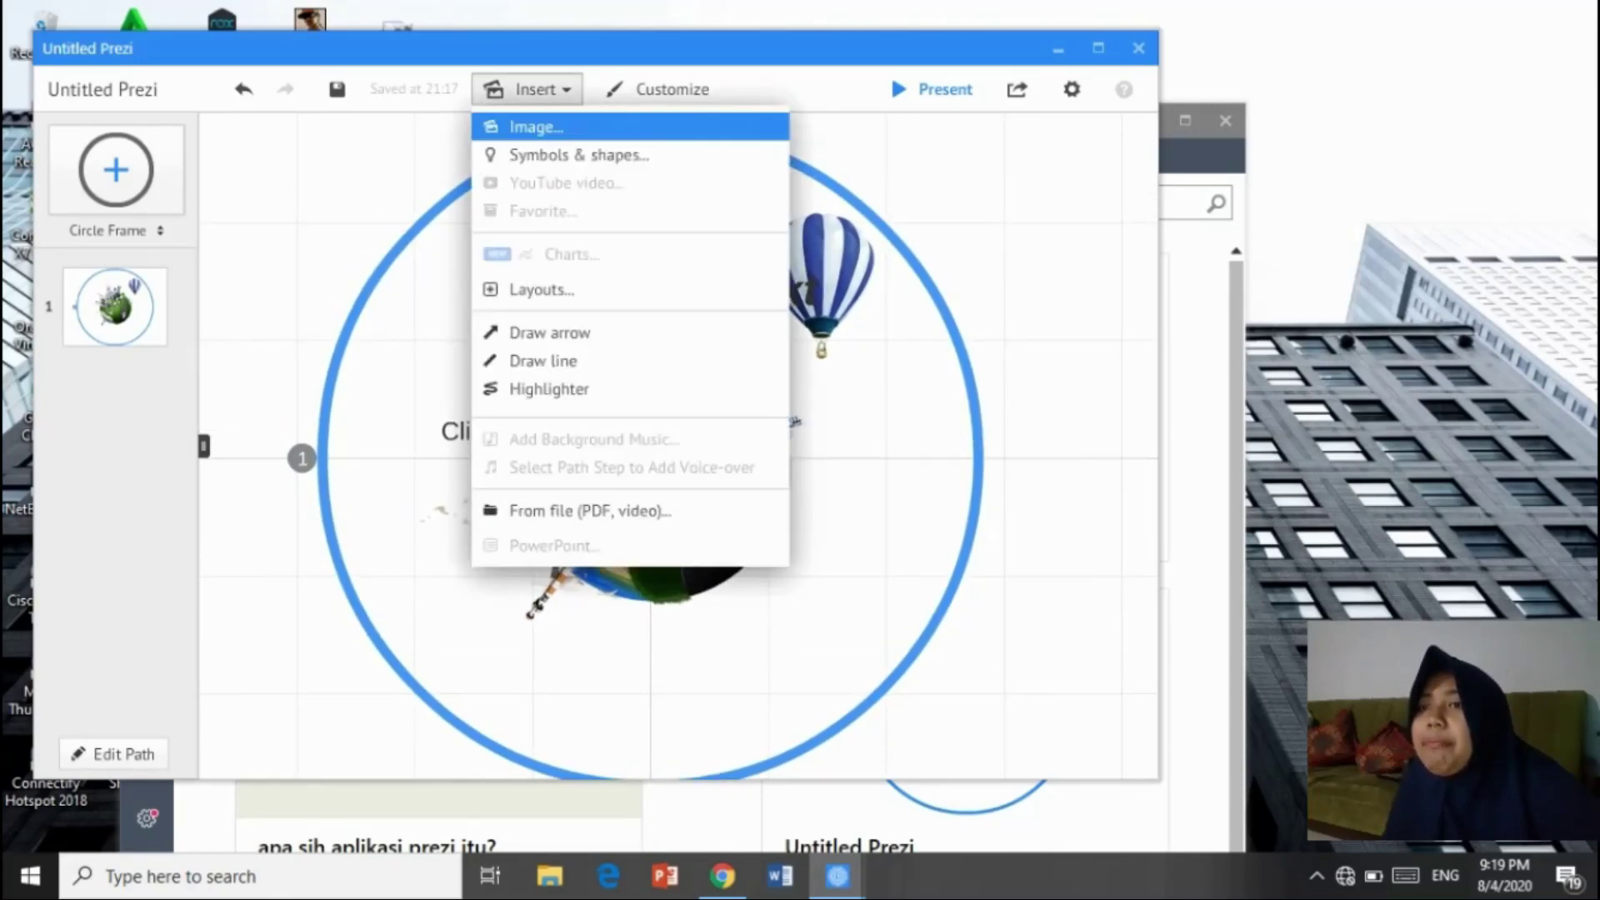
pyautogui.click(575, 155)
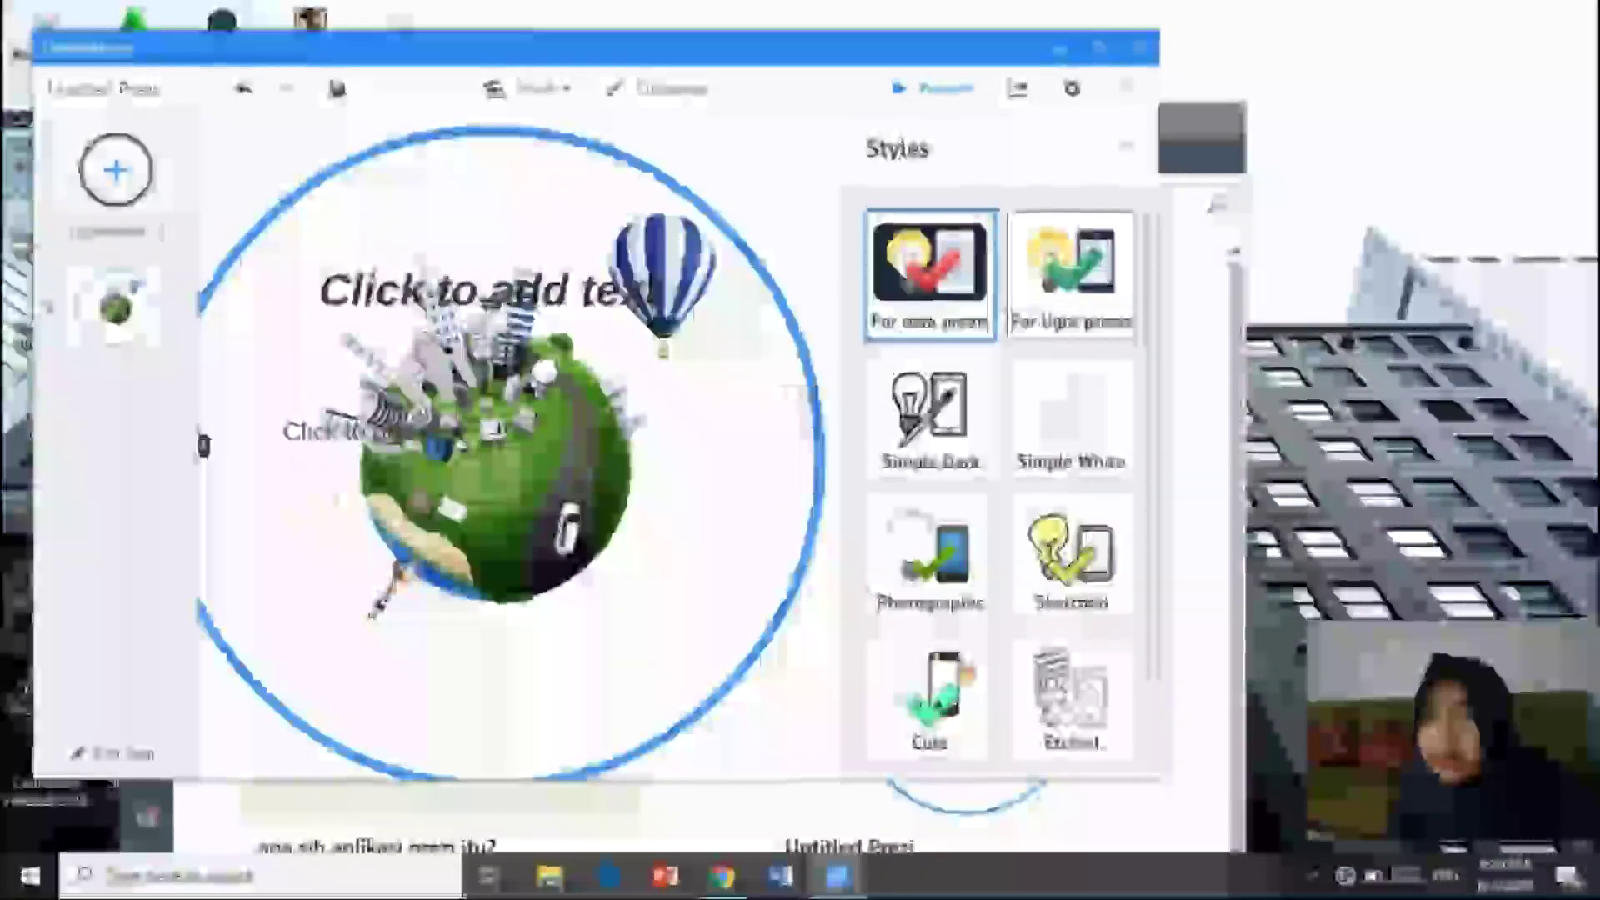
pyautogui.click(1070, 275)
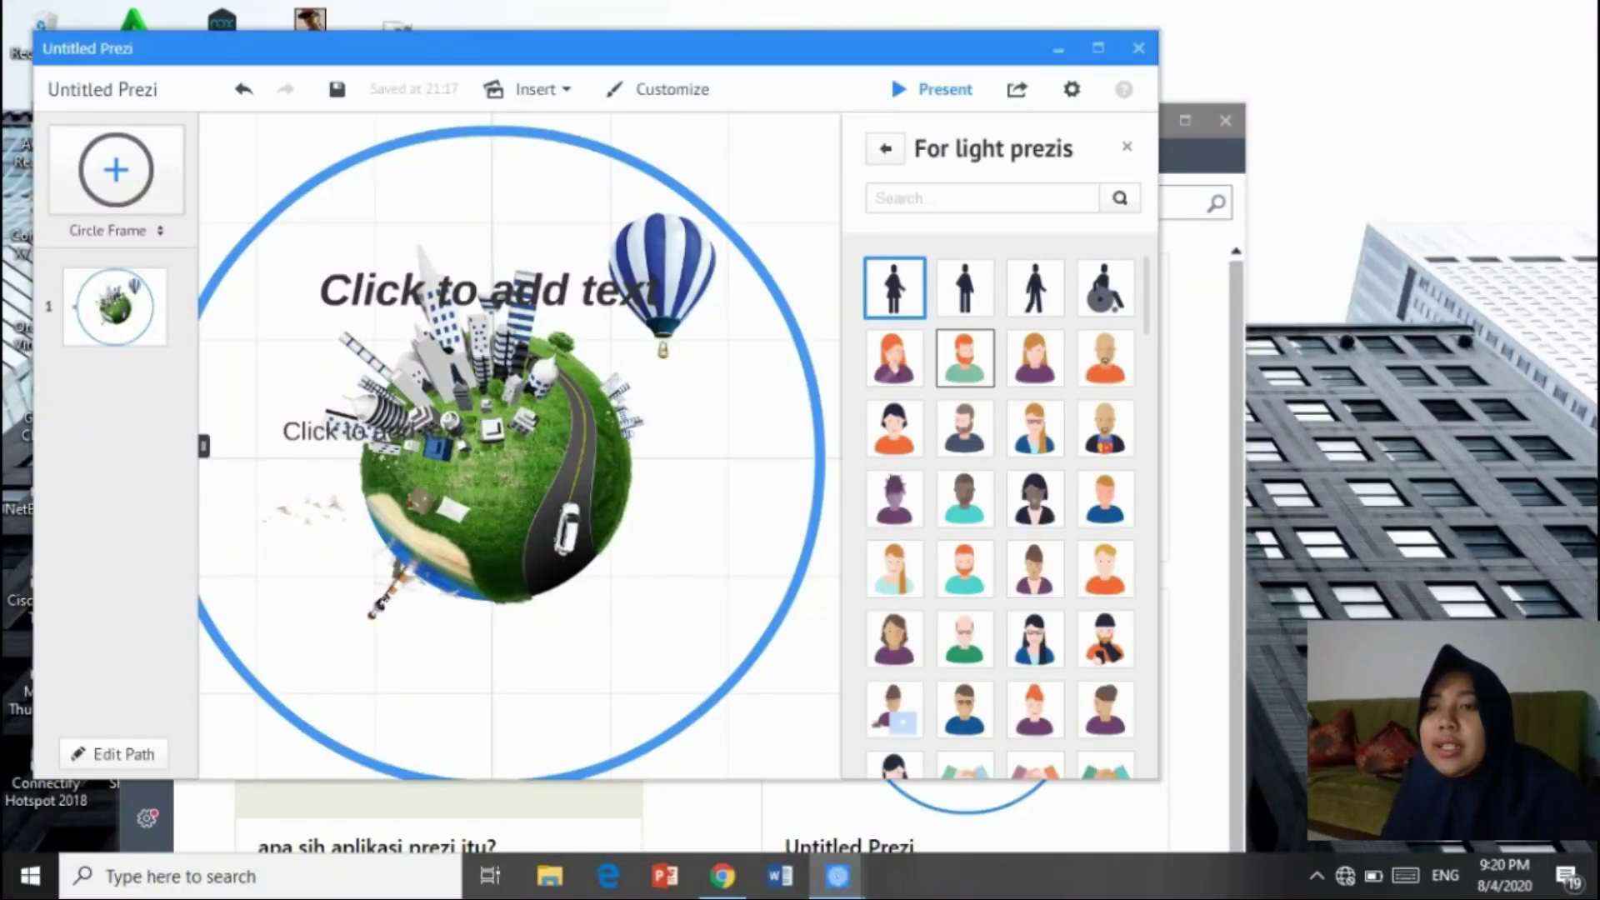
pyautogui.scroll(-6, 965, 333)
pyautogui.scroll(-15, 1000, 504)
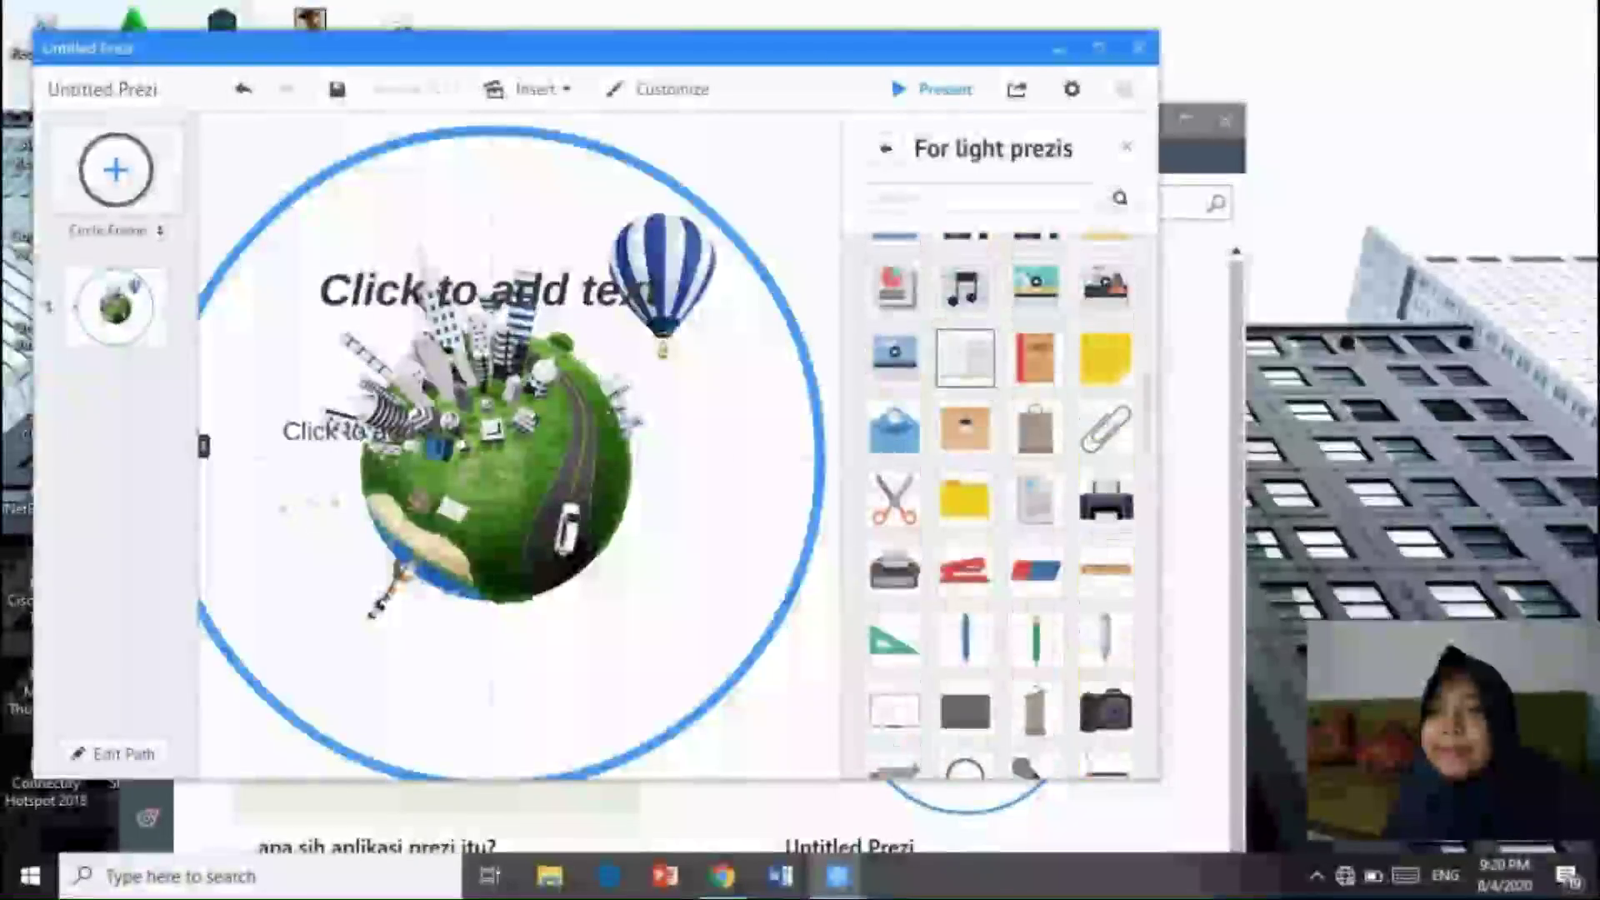
pyautogui.scroll(-20, 965, 333)
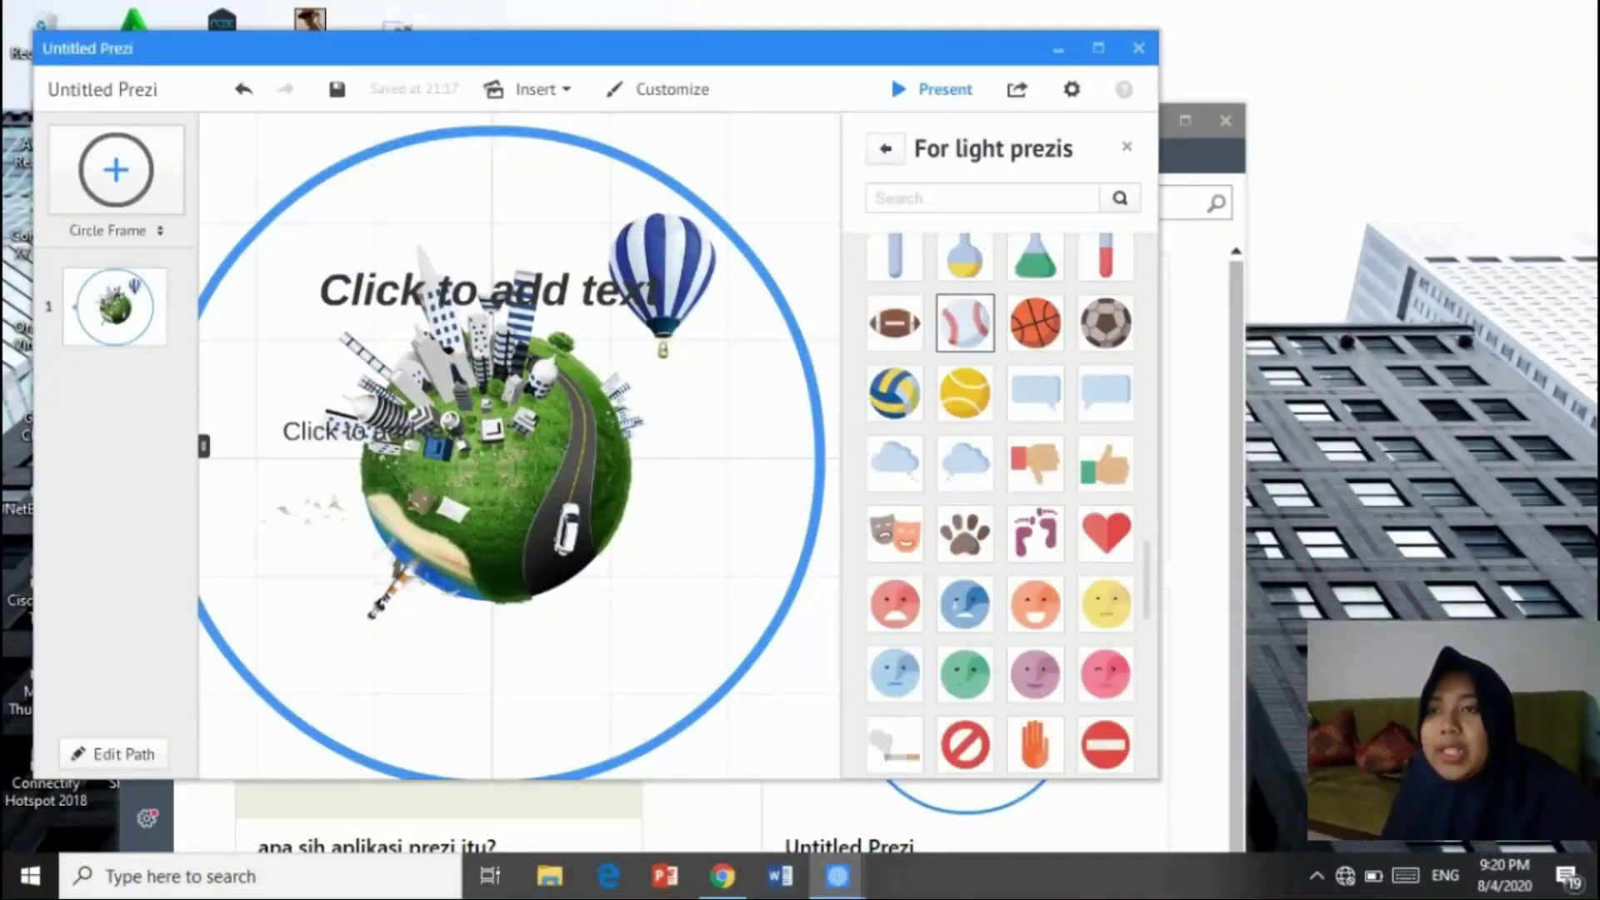
pyautogui.scroll(-8, 965, 325)
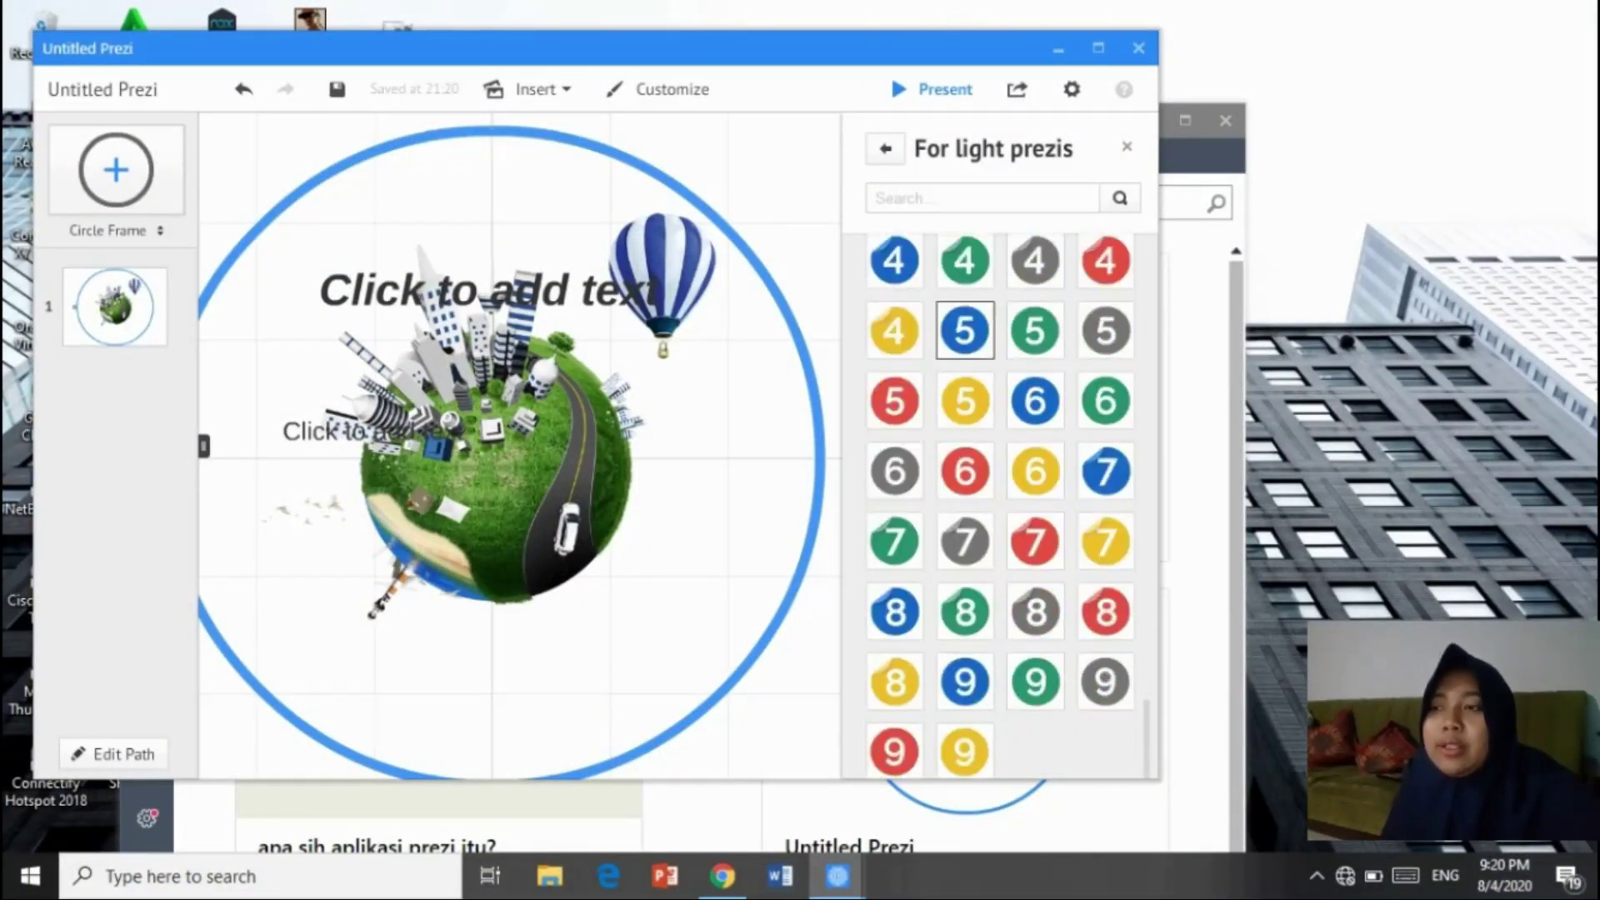
pyautogui.scroll(-20, 965, 330)
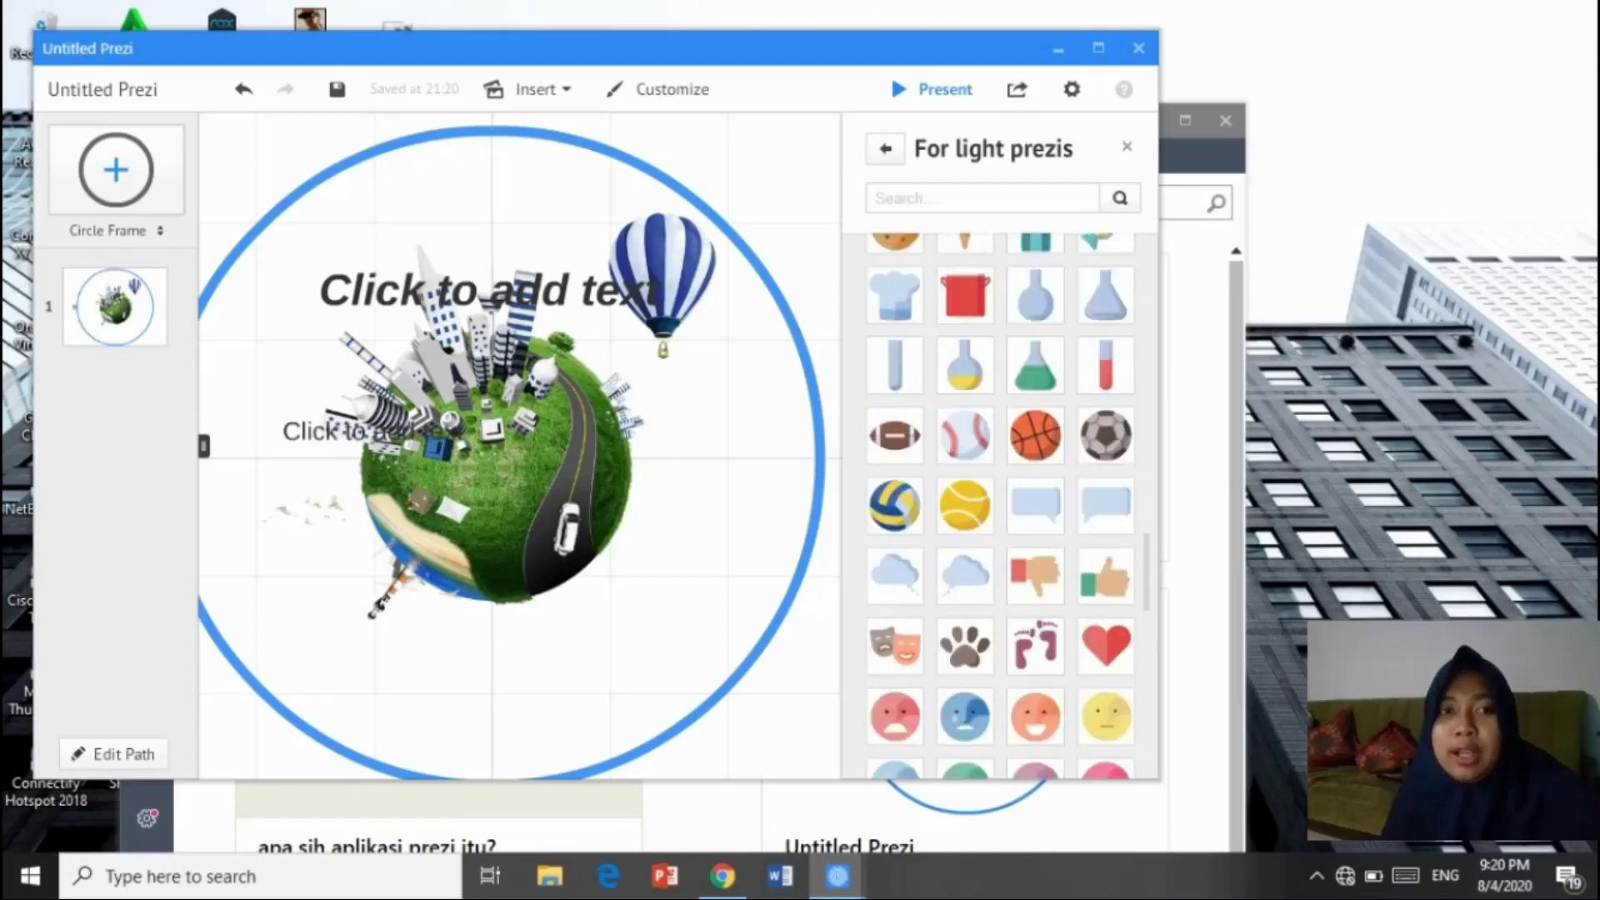
pyautogui.scroll(20, 965, 357)
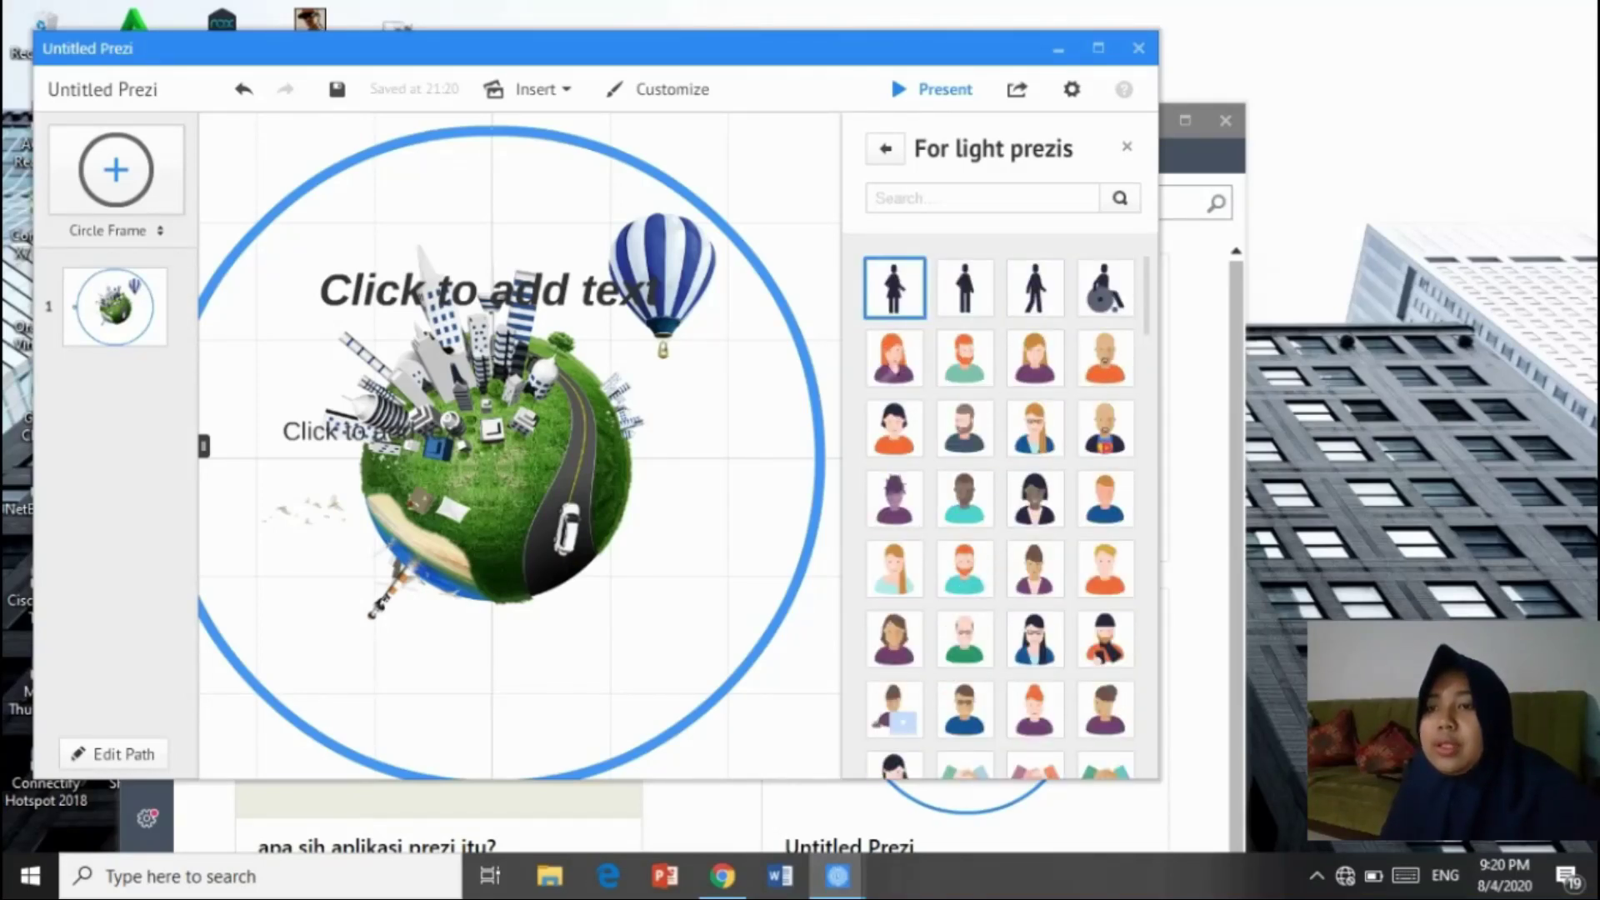
# Examine the Simple Dark symbols and look through the remaining style collections.
pyautogui.click(885, 148)
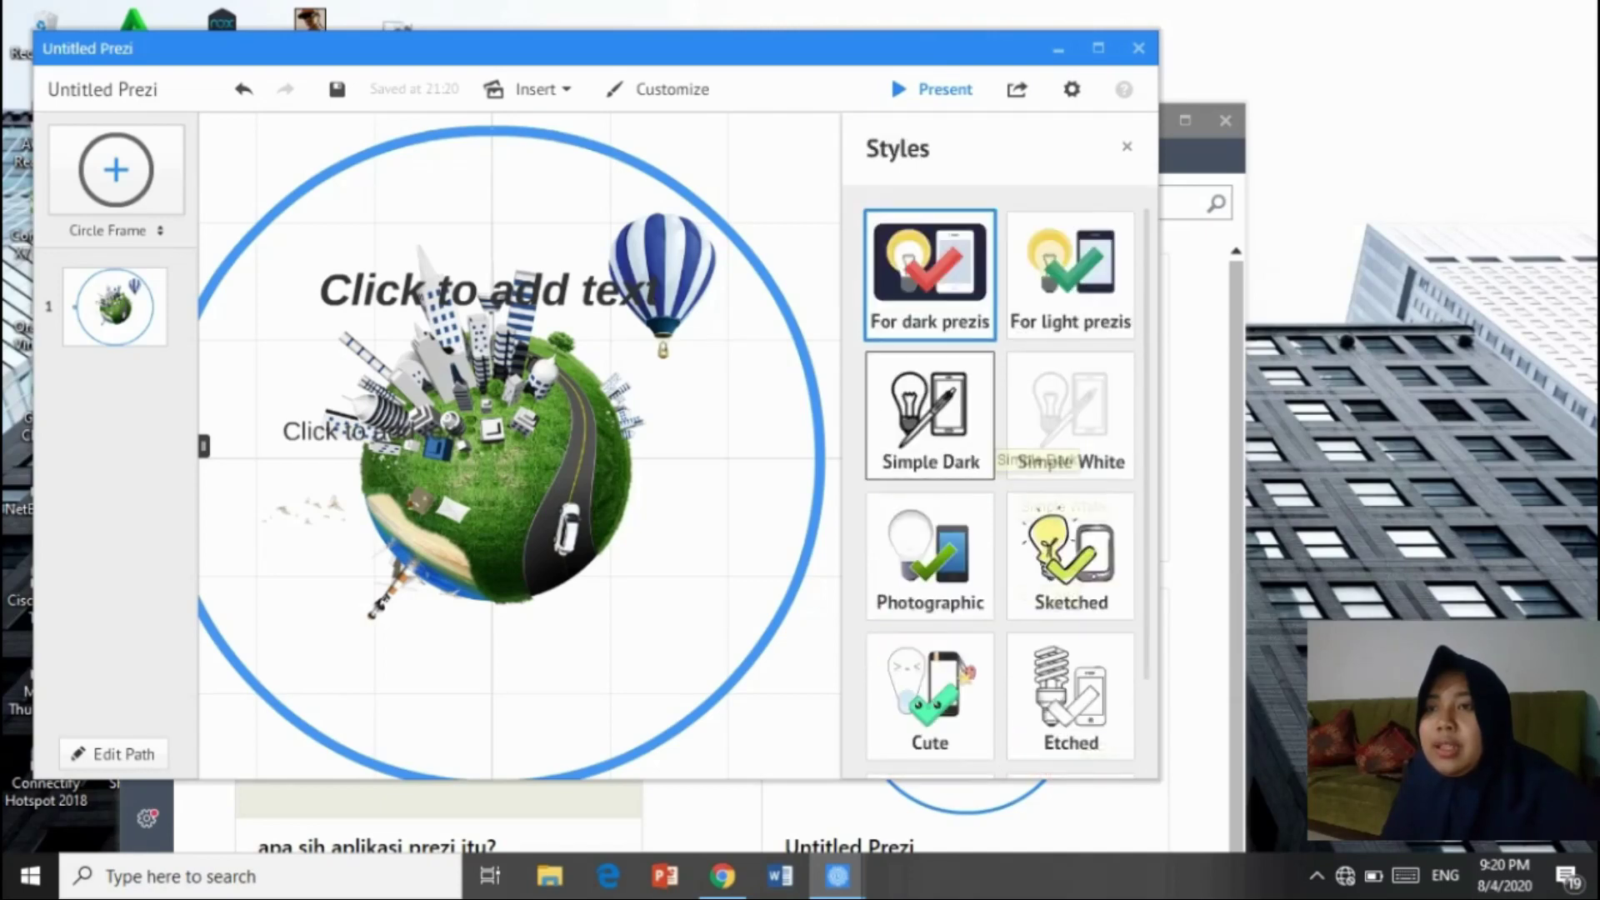
pyautogui.click(929, 417)
pyautogui.scroll(-5, 965, 417)
pyautogui.click(885, 148)
pyautogui.scroll(-2, 929, 566)
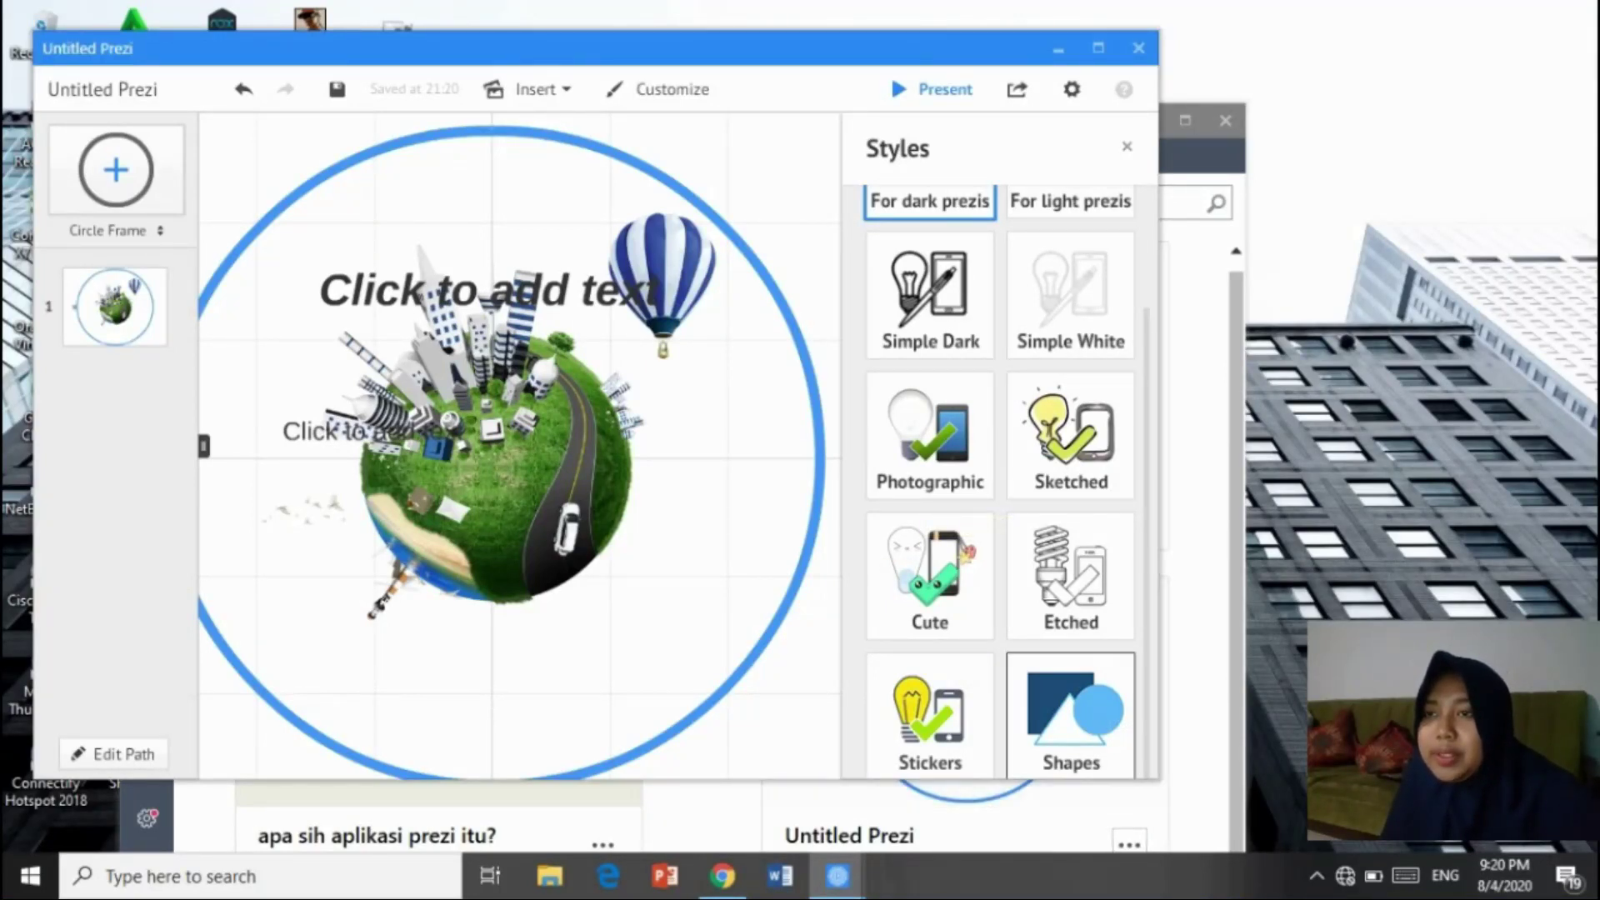
# Insert a rectangle from the Shapes collection and place it inside the circle frame, to the right of the globe.
pyautogui.click(1070, 715)
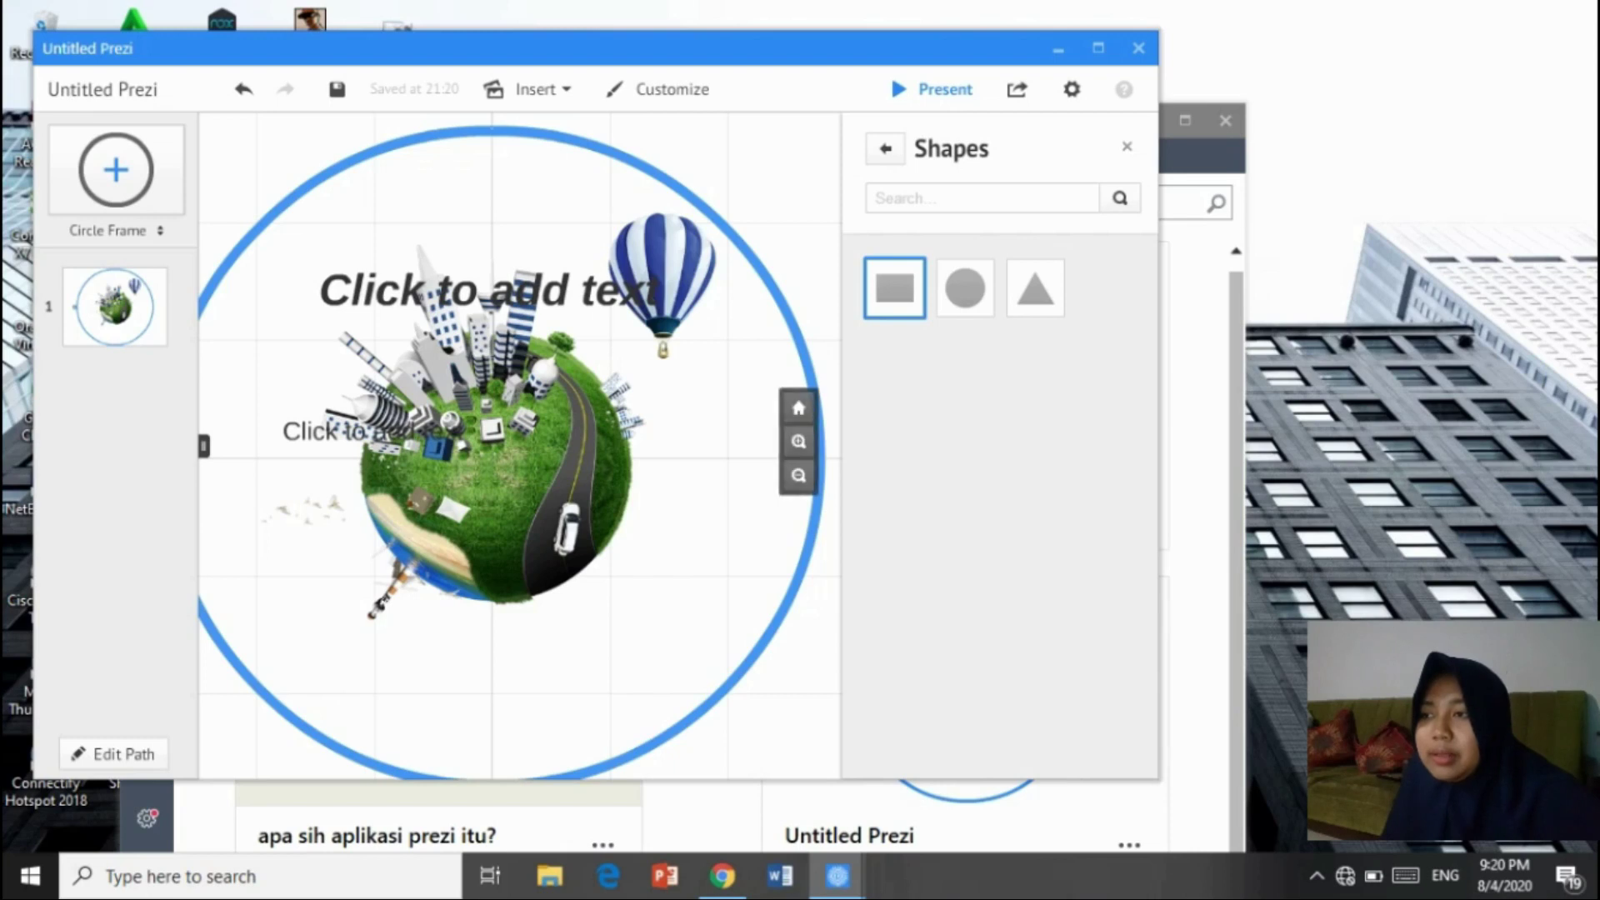
pyautogui.doubleClick(895, 288)
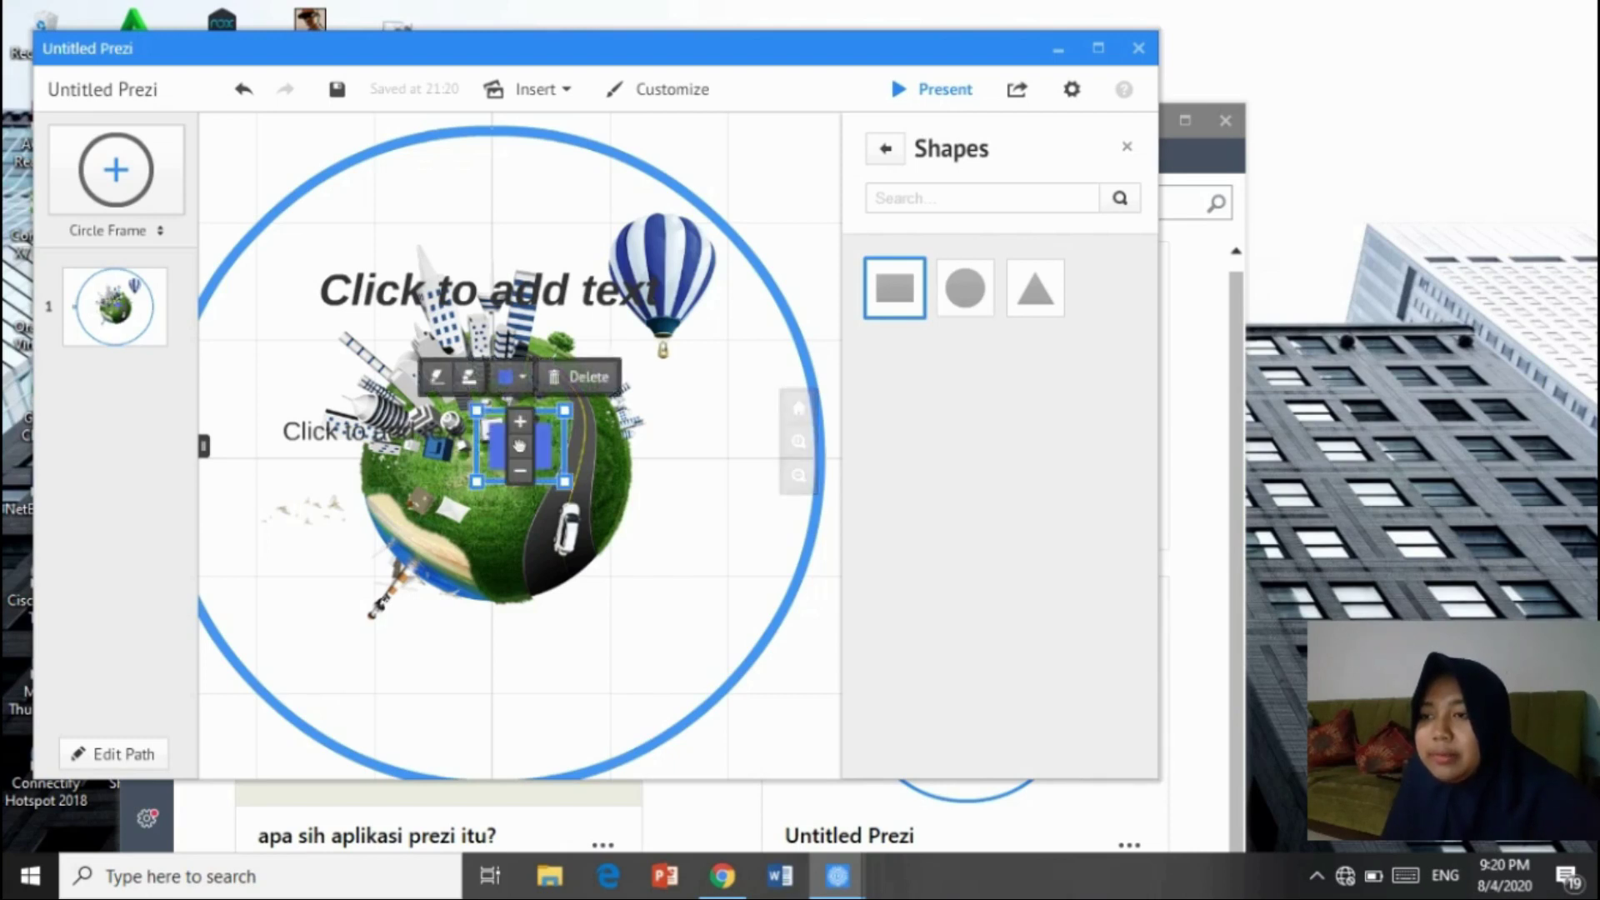
pyautogui.moveTo(518, 446); pyautogui.dragTo(719, 531)
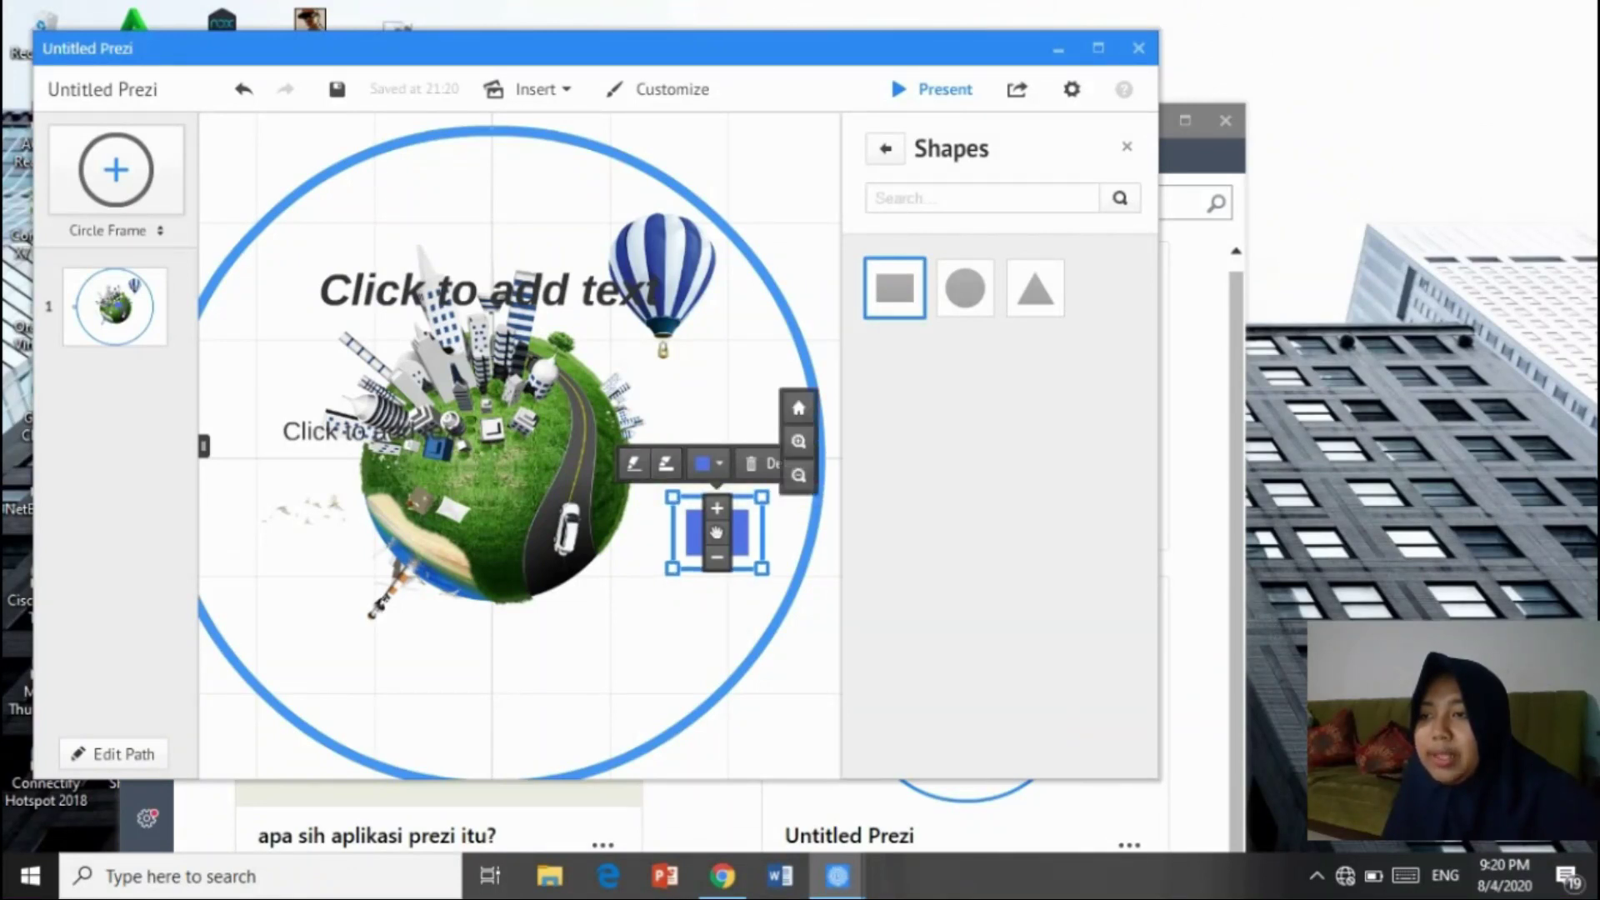
# Enlarge and shrink the blue rectangle in turn, finishing at its original size.
pyautogui.click(717, 507)
pyautogui.click(717, 508)
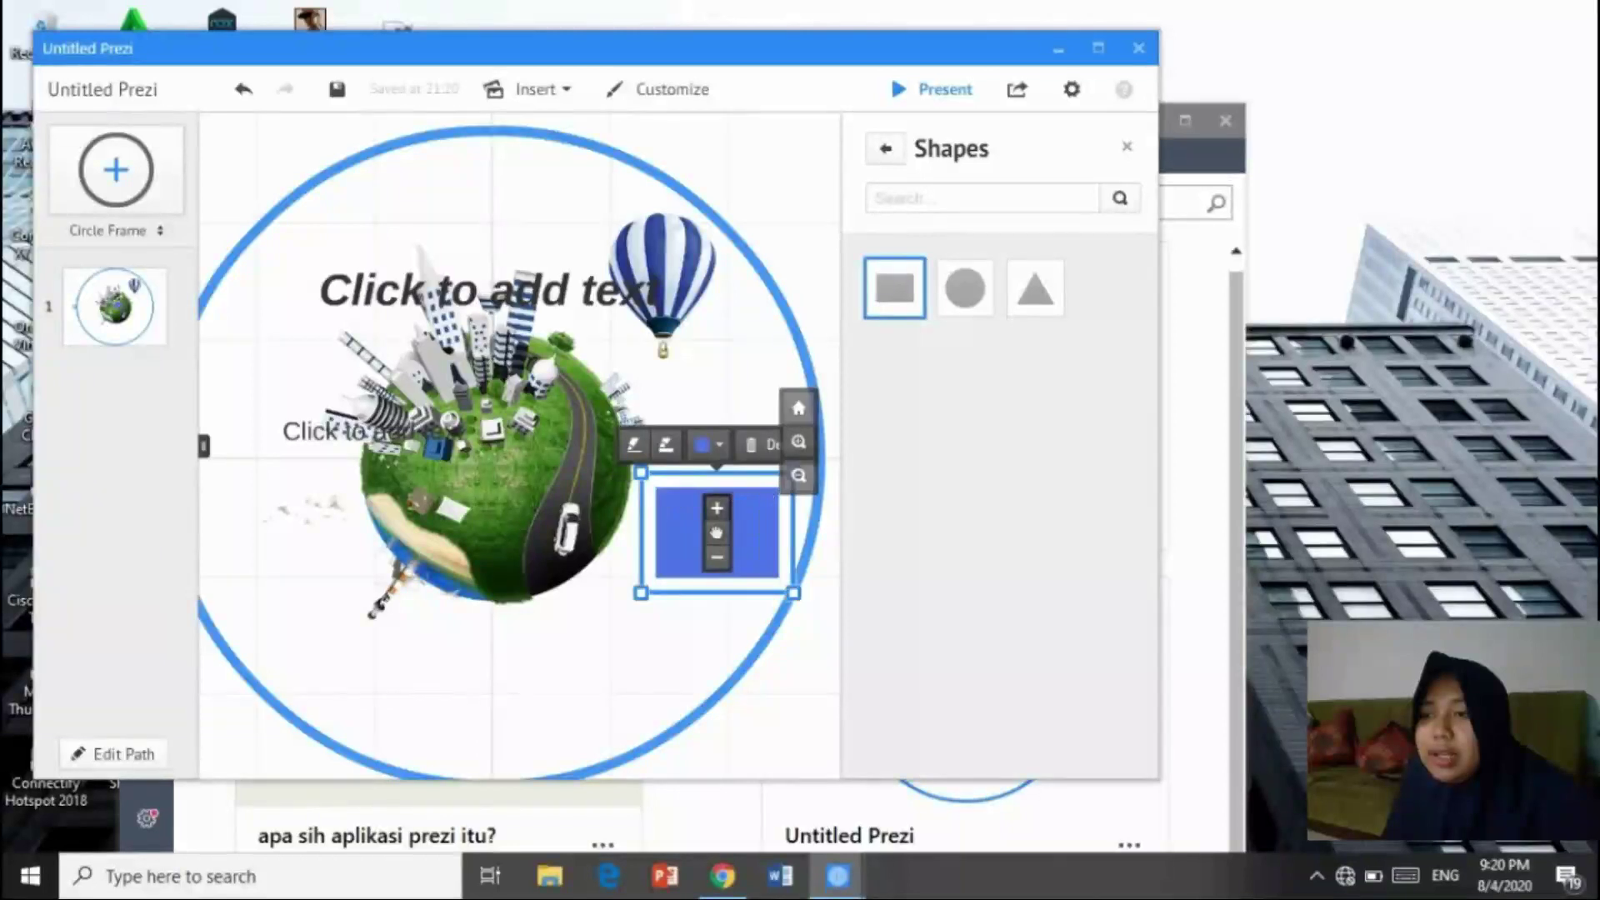
pyautogui.click(717, 507)
pyautogui.click(716, 507)
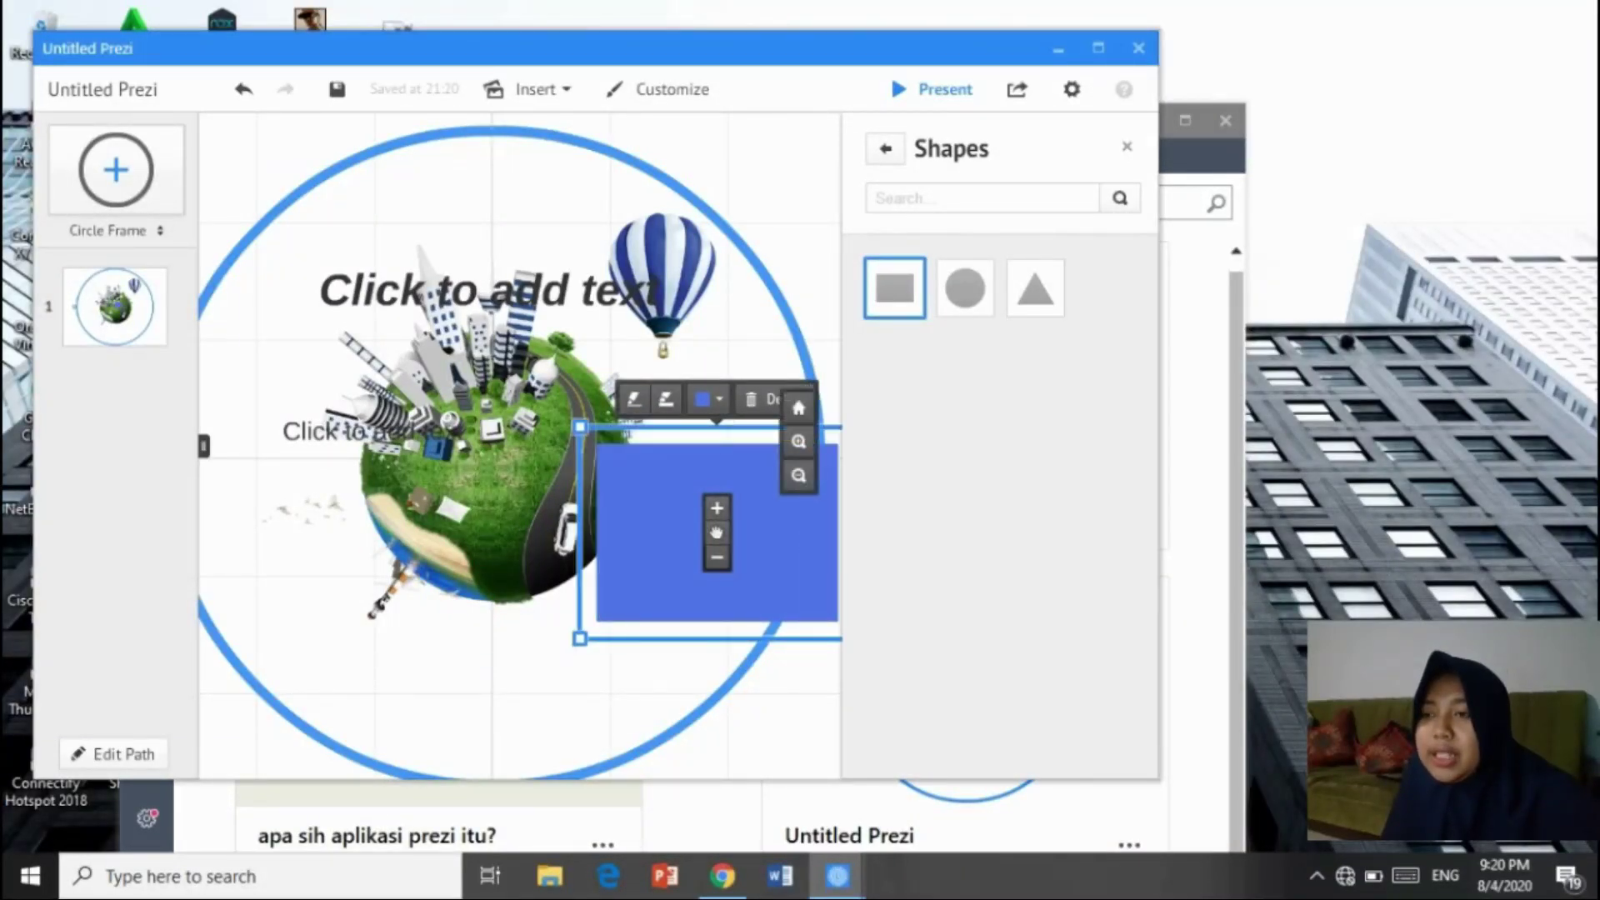
pyautogui.click(717, 557)
pyautogui.click(717, 557)
pyautogui.click(716, 558)
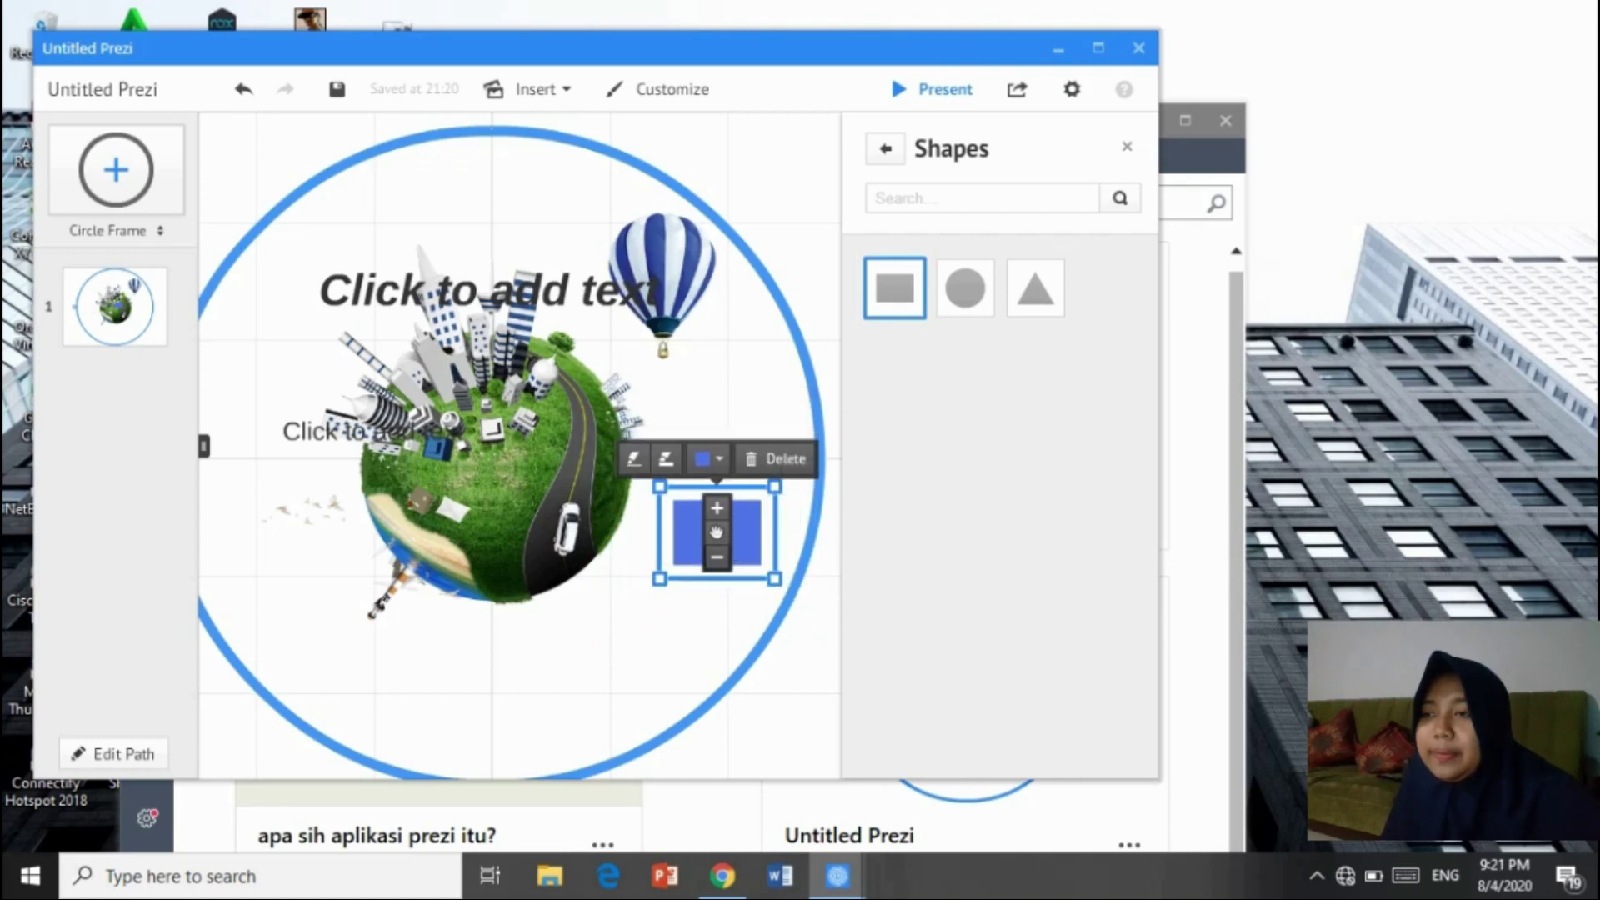
pyautogui.click(717, 508)
pyautogui.click(716, 508)
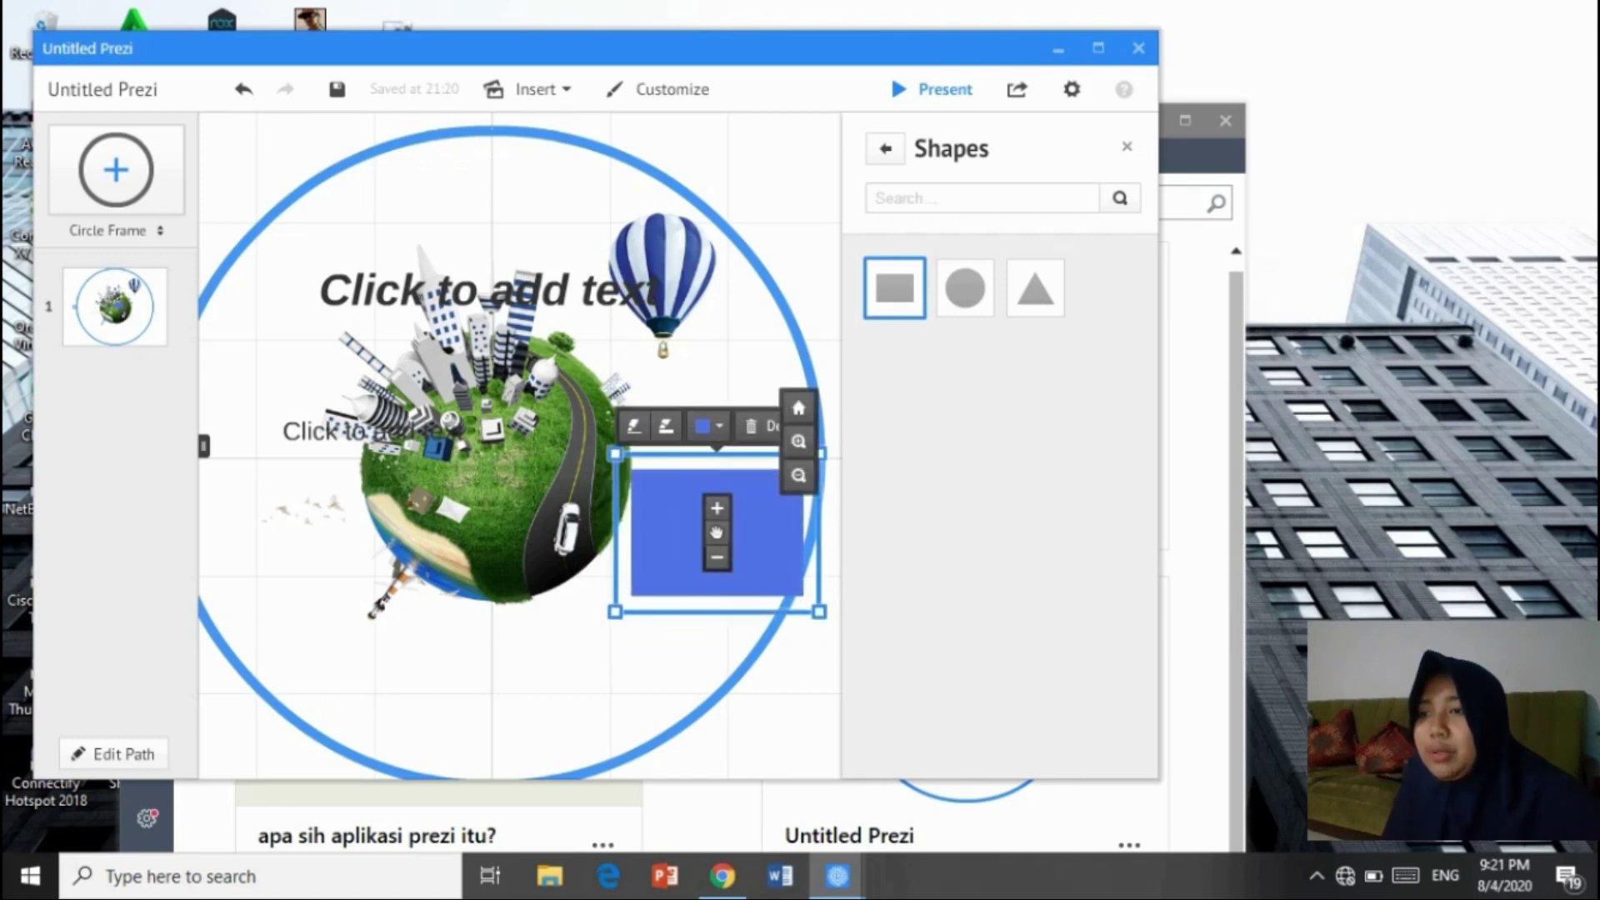
pyautogui.click(716, 557)
pyautogui.click(717, 554)
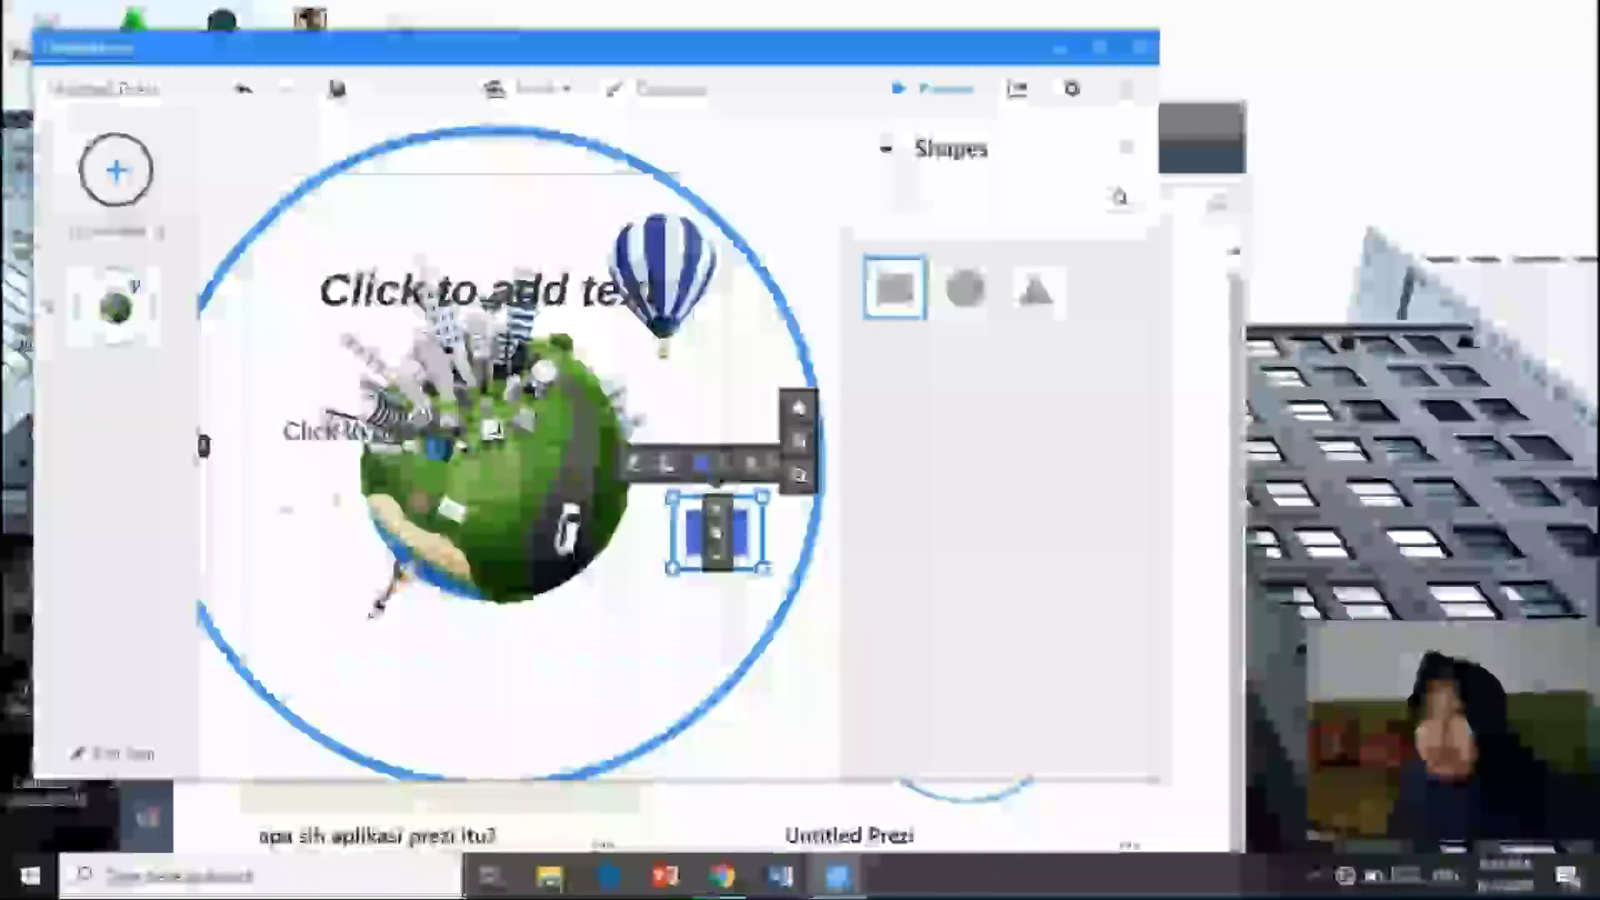
# Recolour the rectangle magenta and deselect it.
pyautogui.click(703, 463)
pyautogui.click(675, 364)
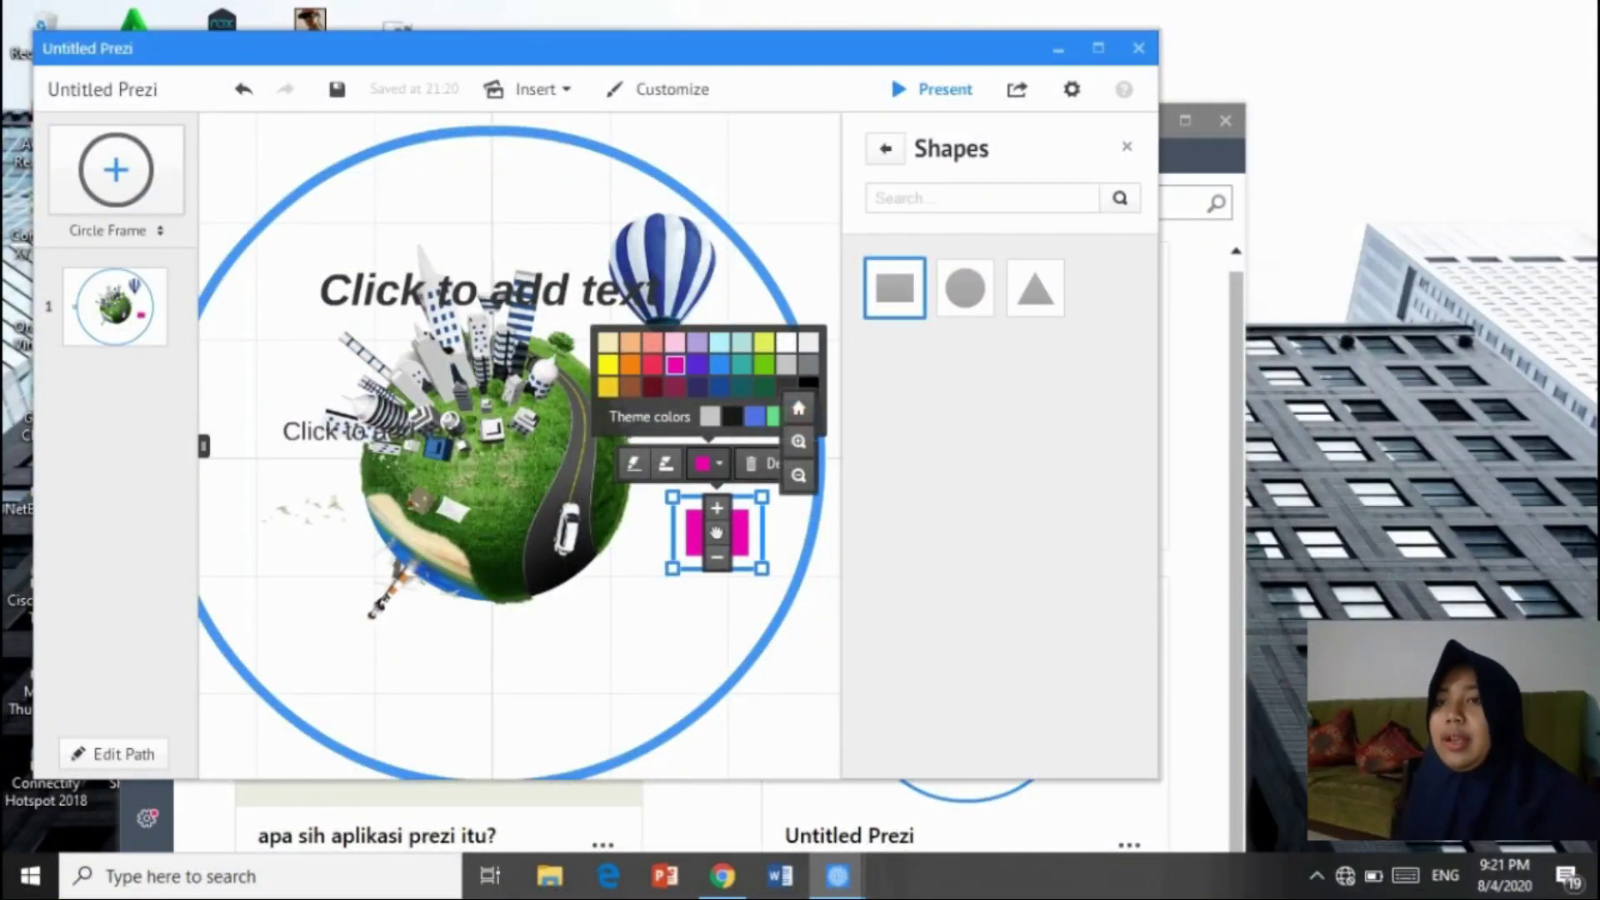
pyautogui.click(708, 642)
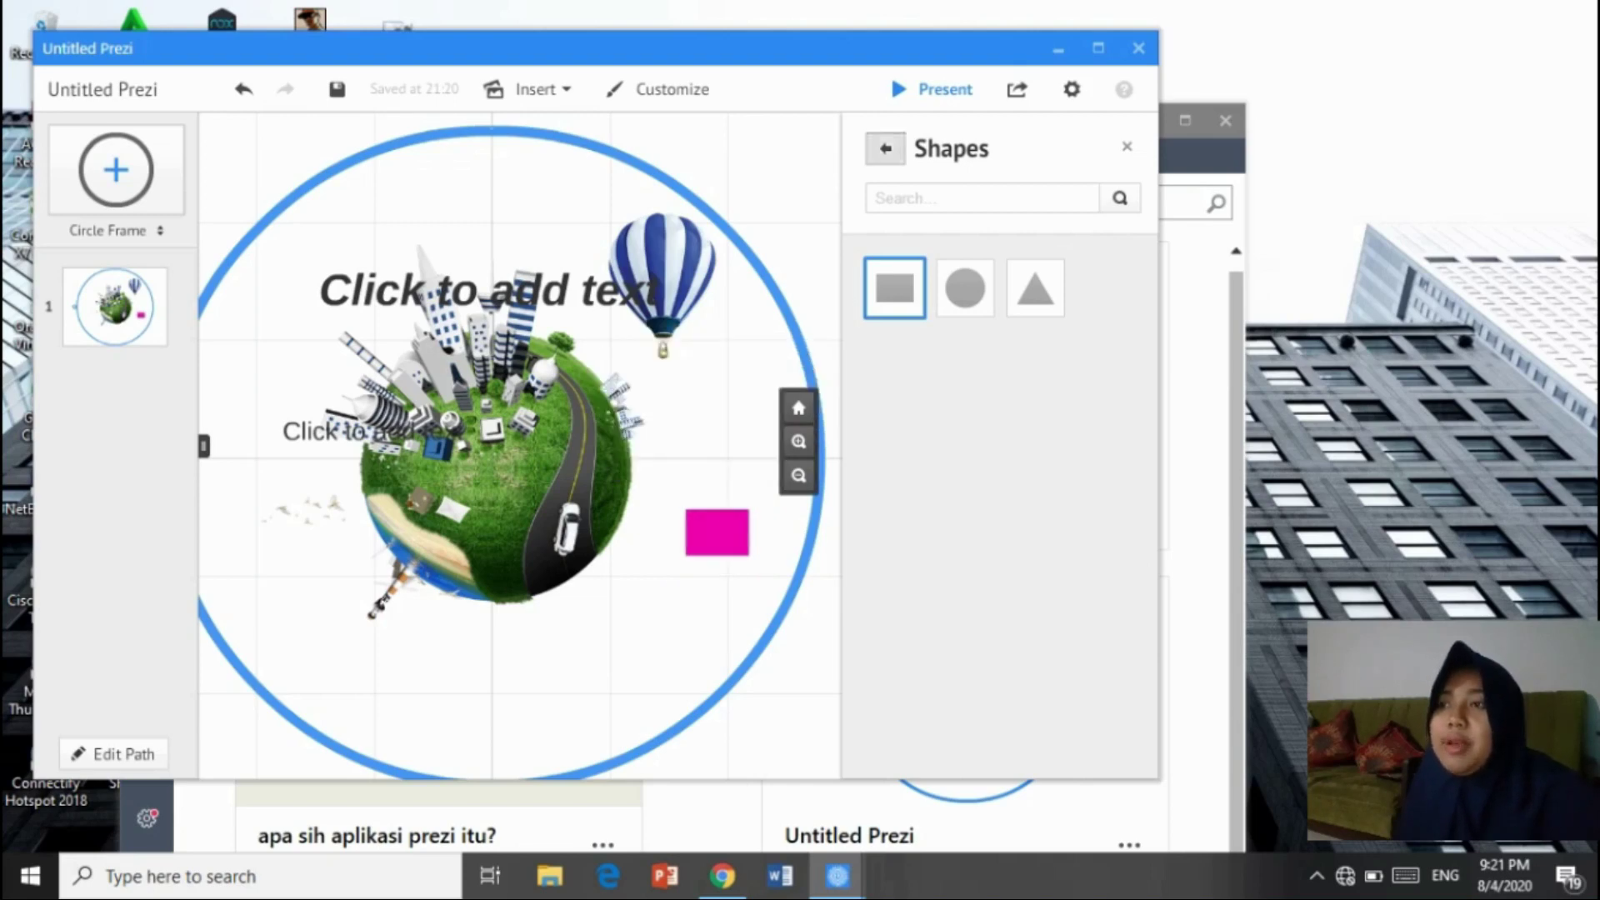
# Examine the single-frame and multi-frame layouts available for insertion through to the end of the collection.
pyautogui.click(885, 149)
pyautogui.click(533, 89)
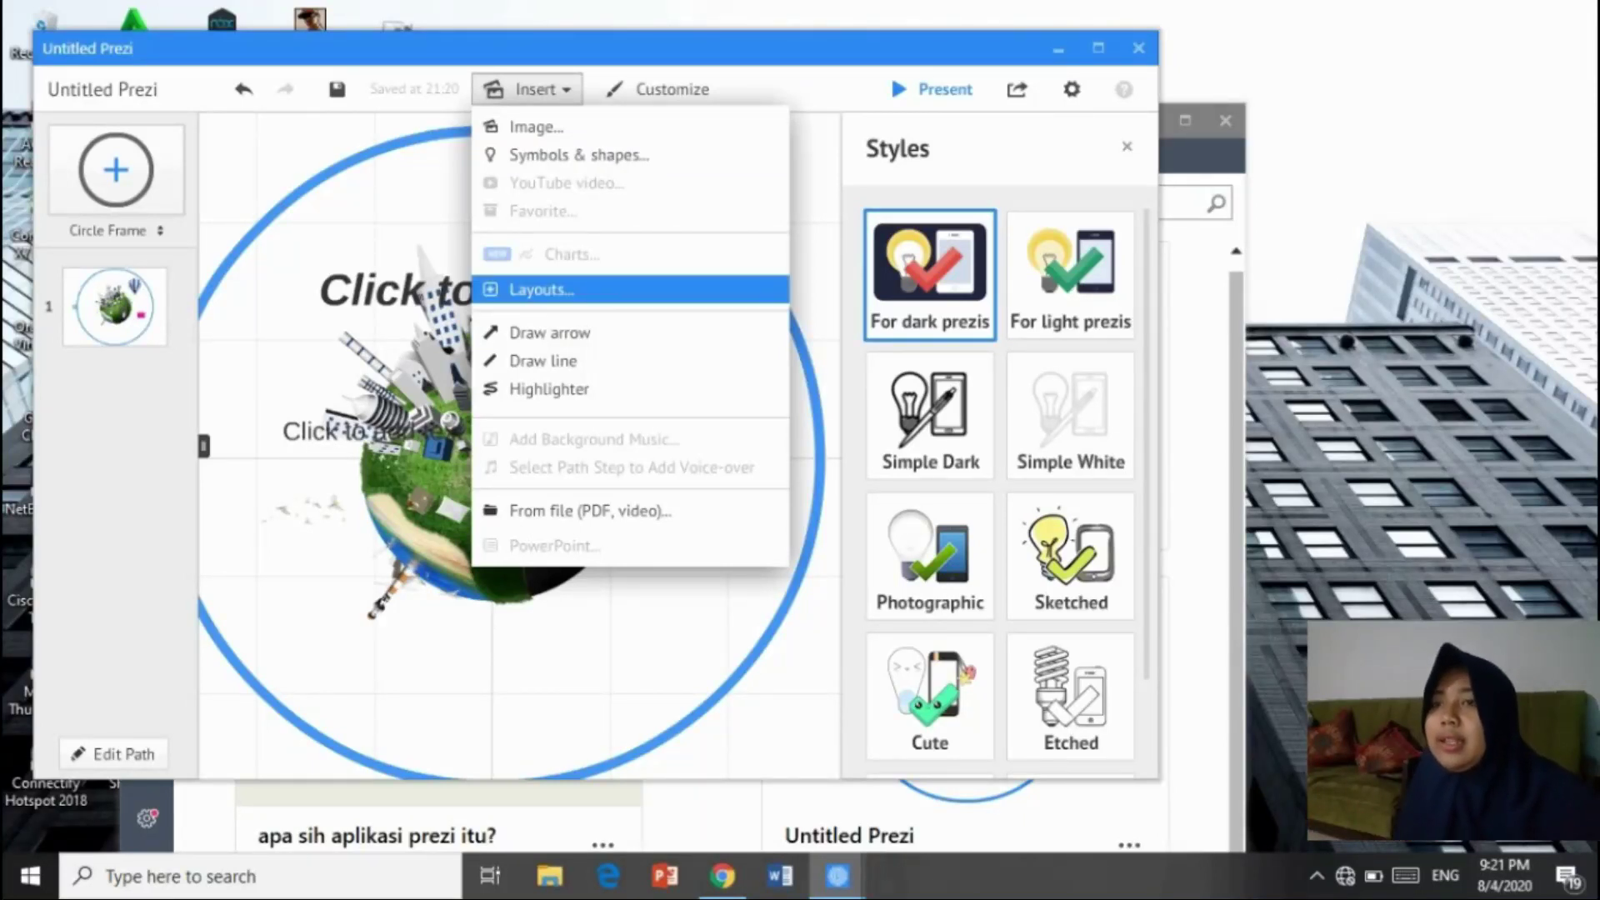
pyautogui.click(542, 290)
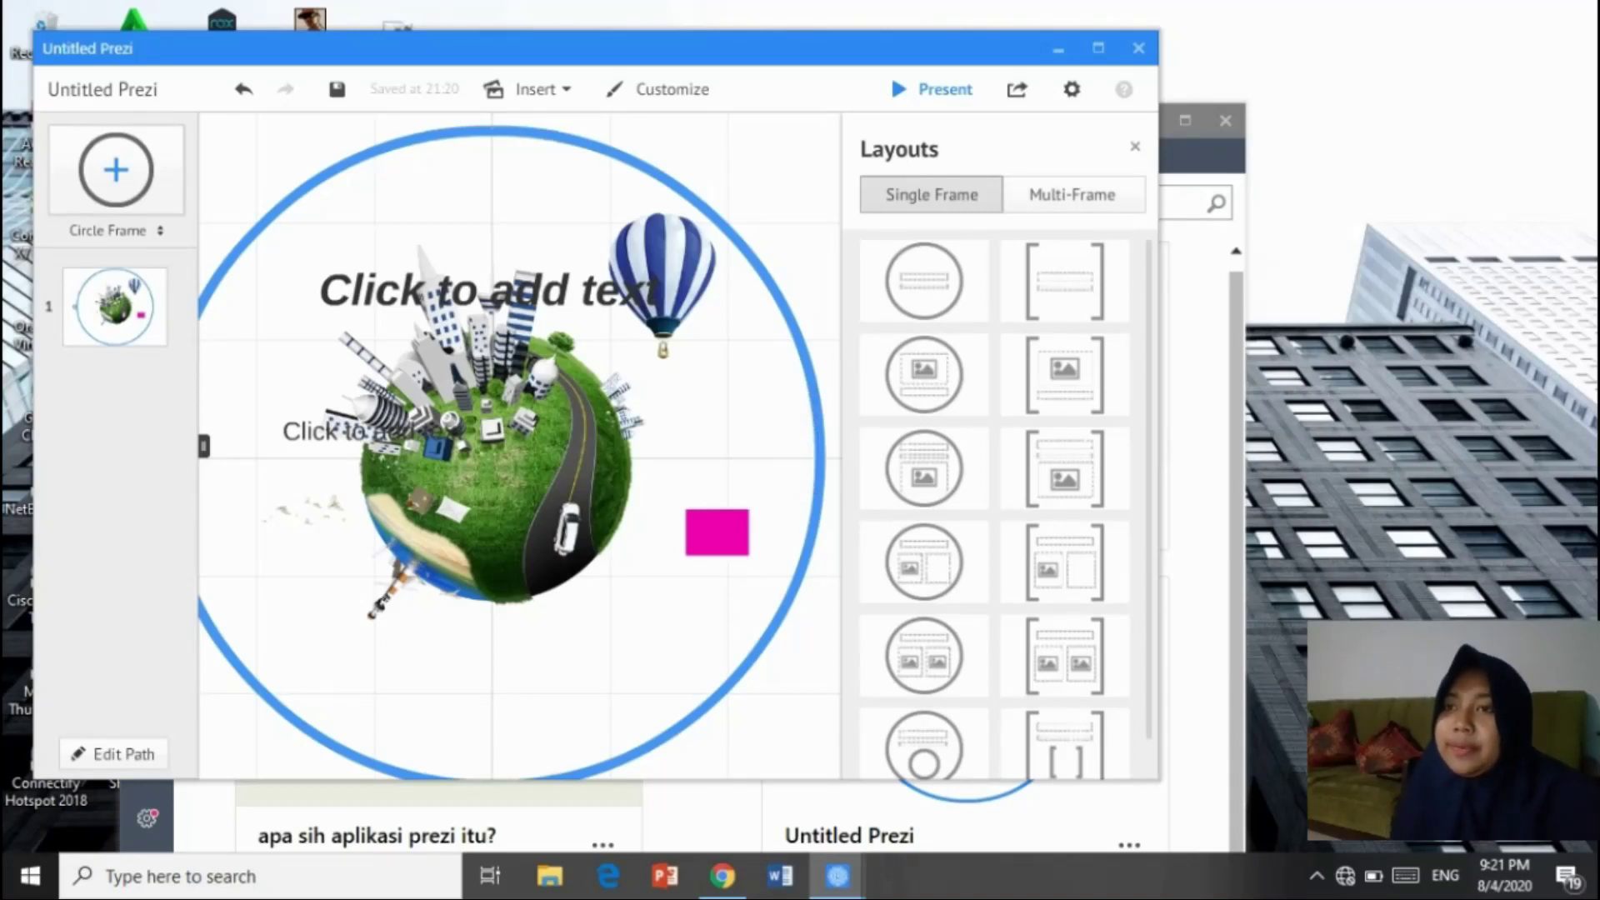
pyautogui.scroll(-1, 1000, 500)
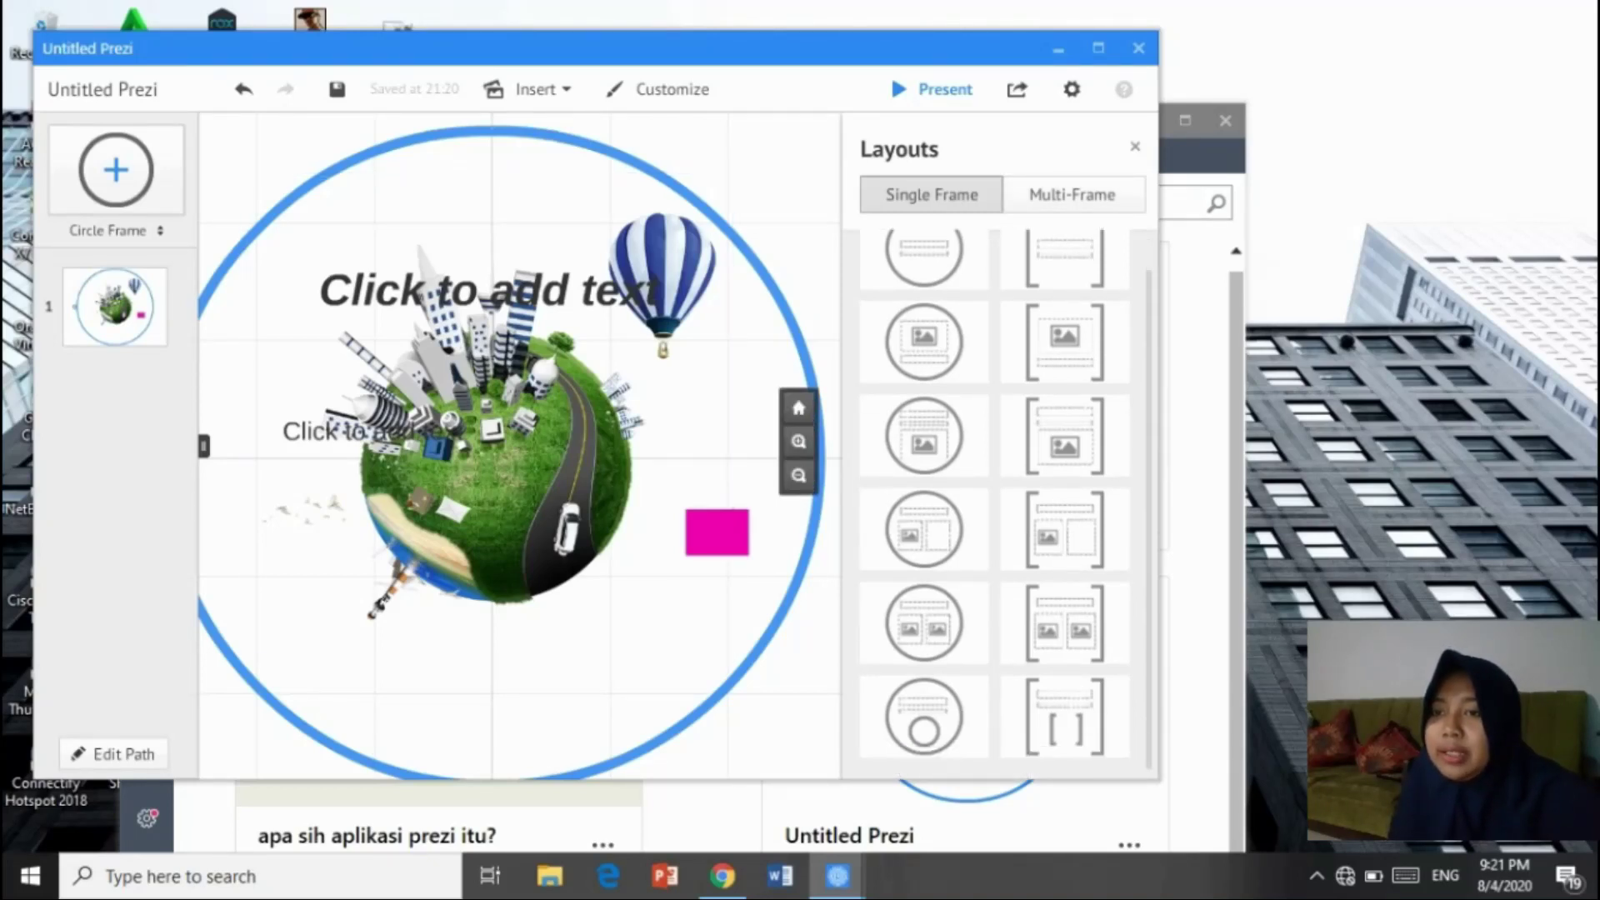
pyautogui.click(1072, 195)
pyautogui.scroll(-10, 1065, 467)
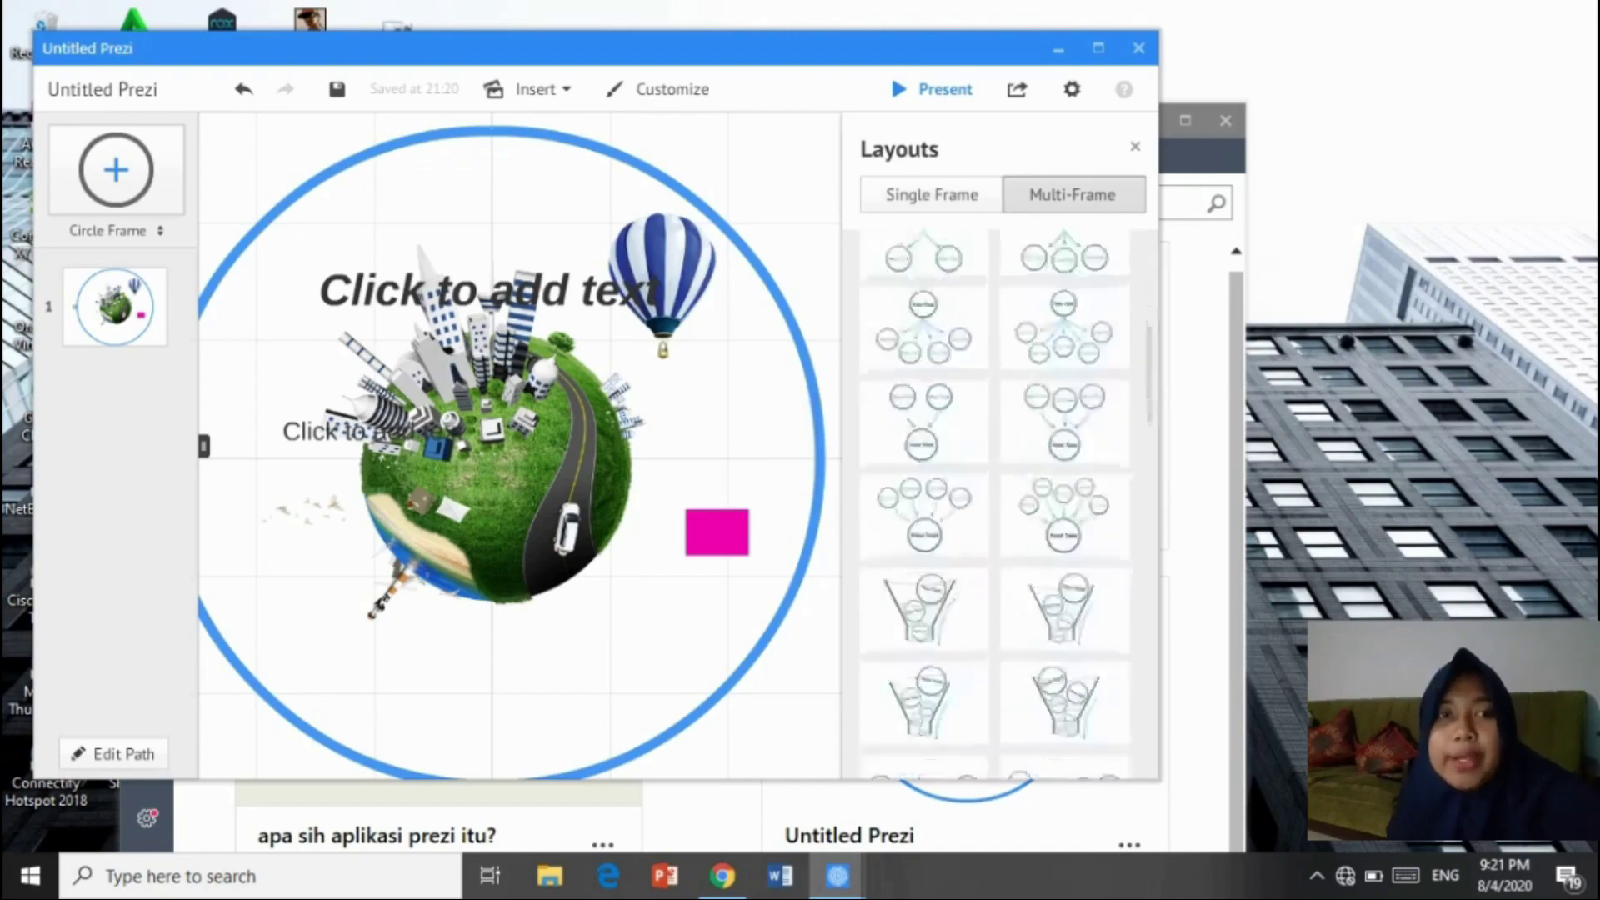
pyautogui.scroll(3, 1000, 500)
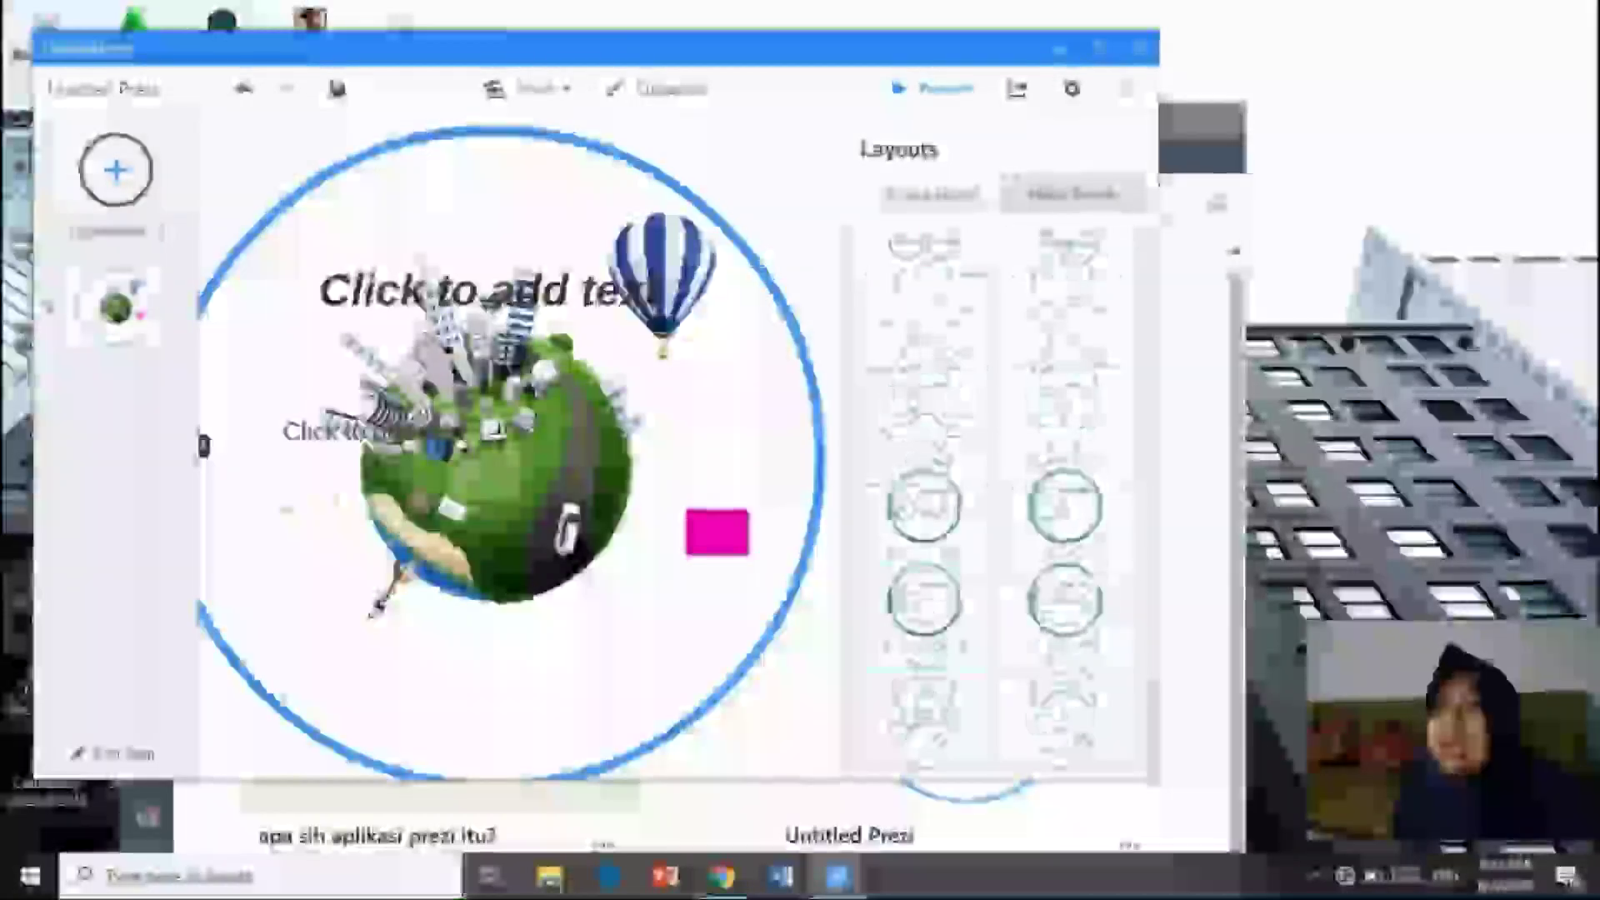
pyautogui.scroll(8, 996, 500)
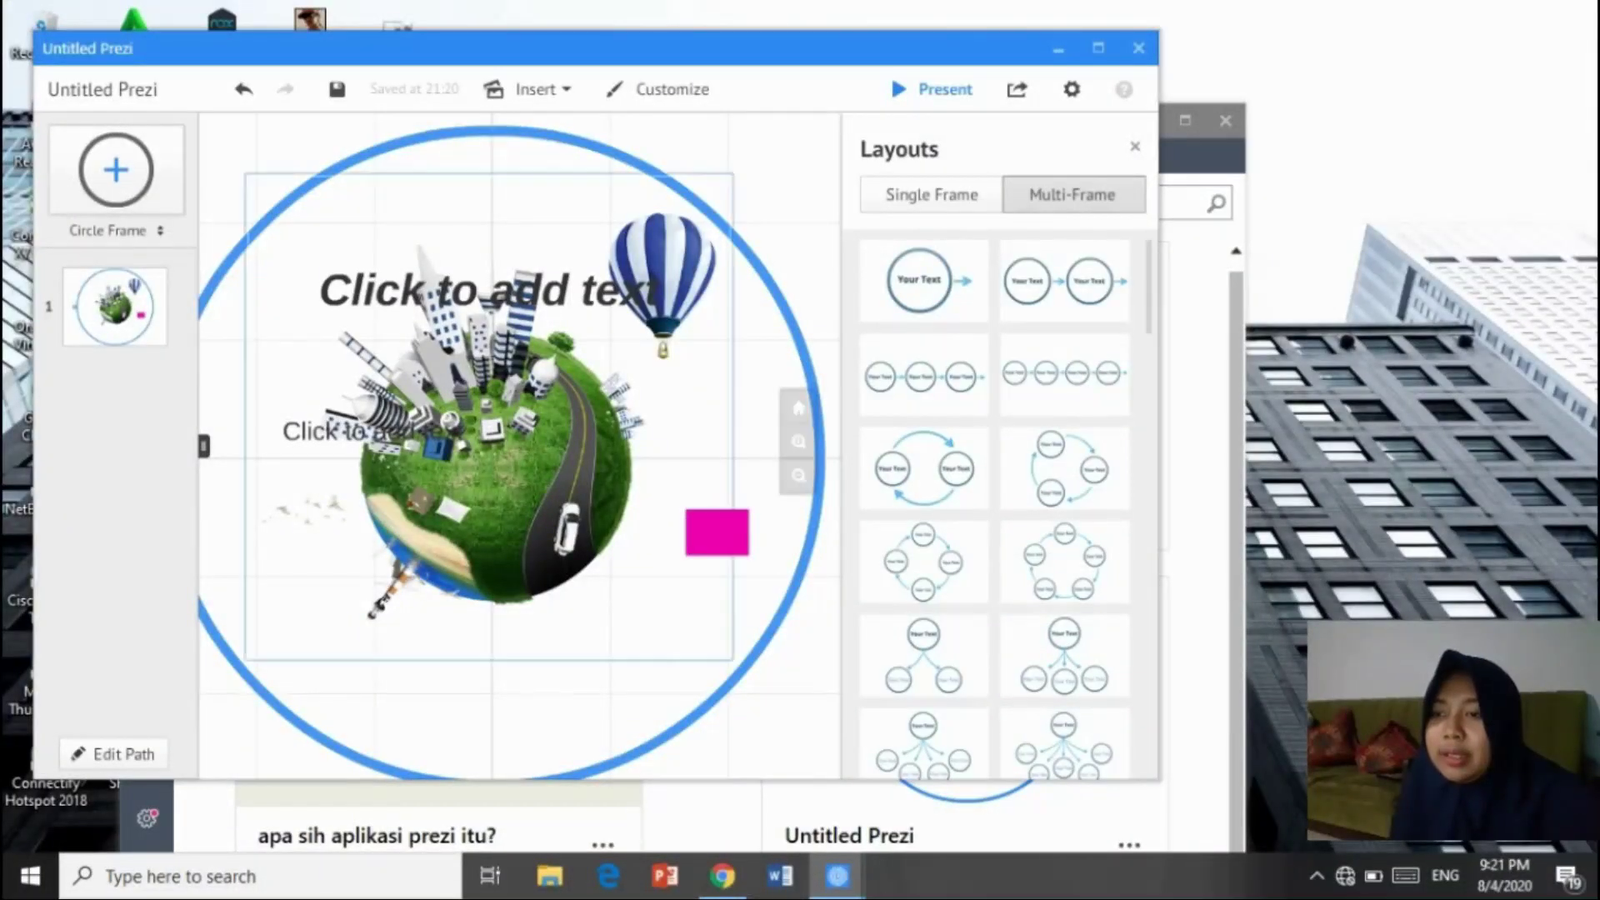
pyautogui.scroll(-15, 996, 500)
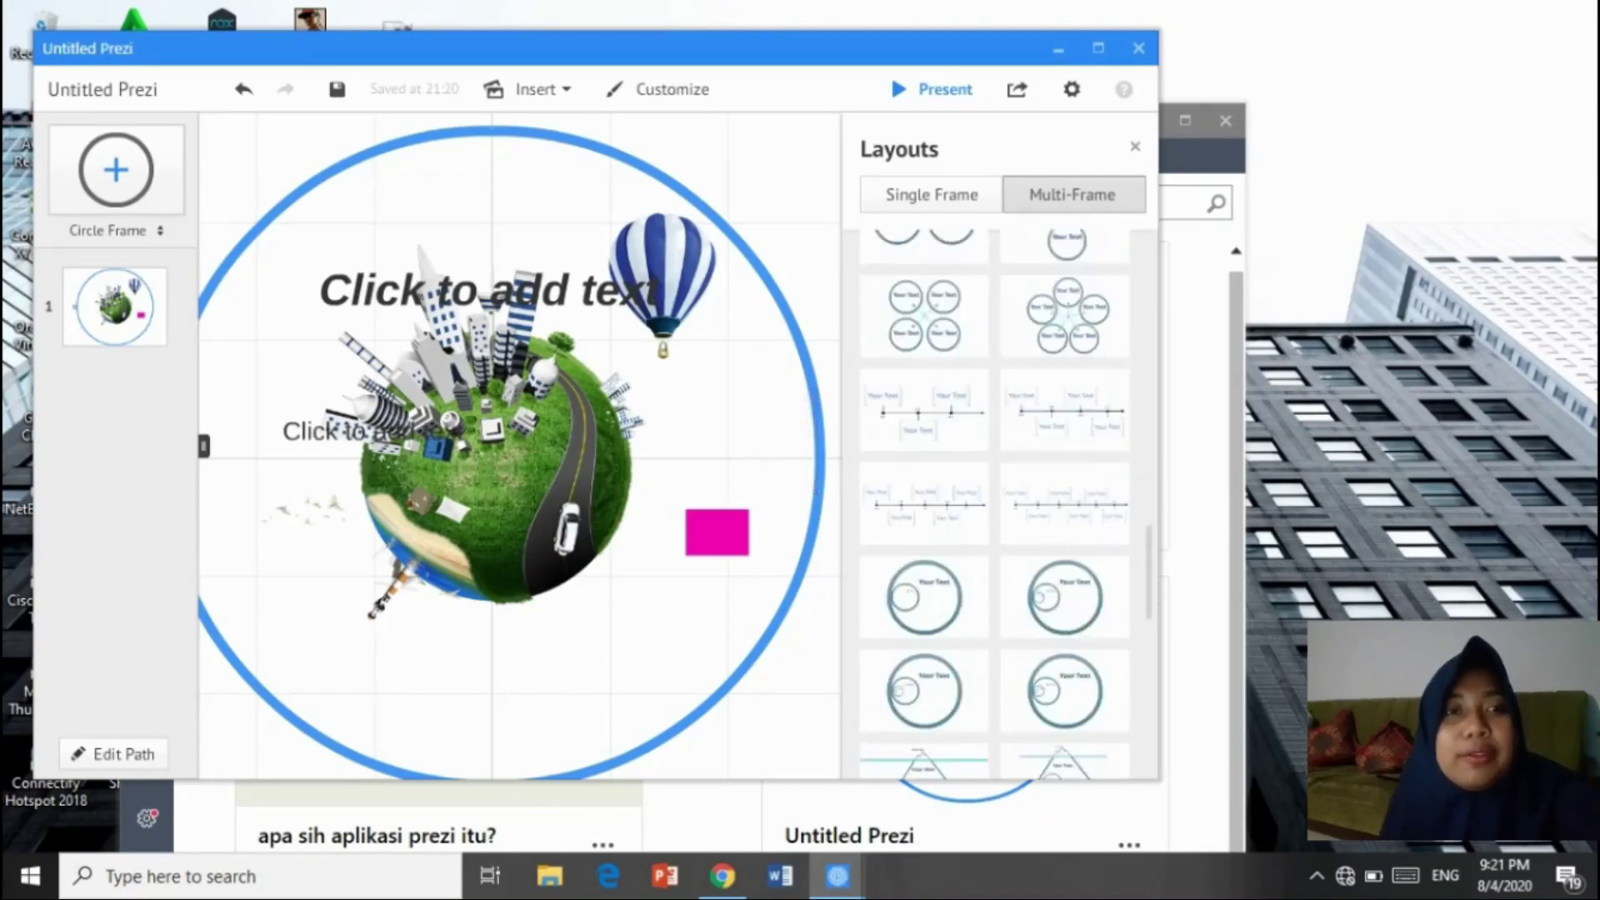
pyautogui.scroll(-3, 995, 500)
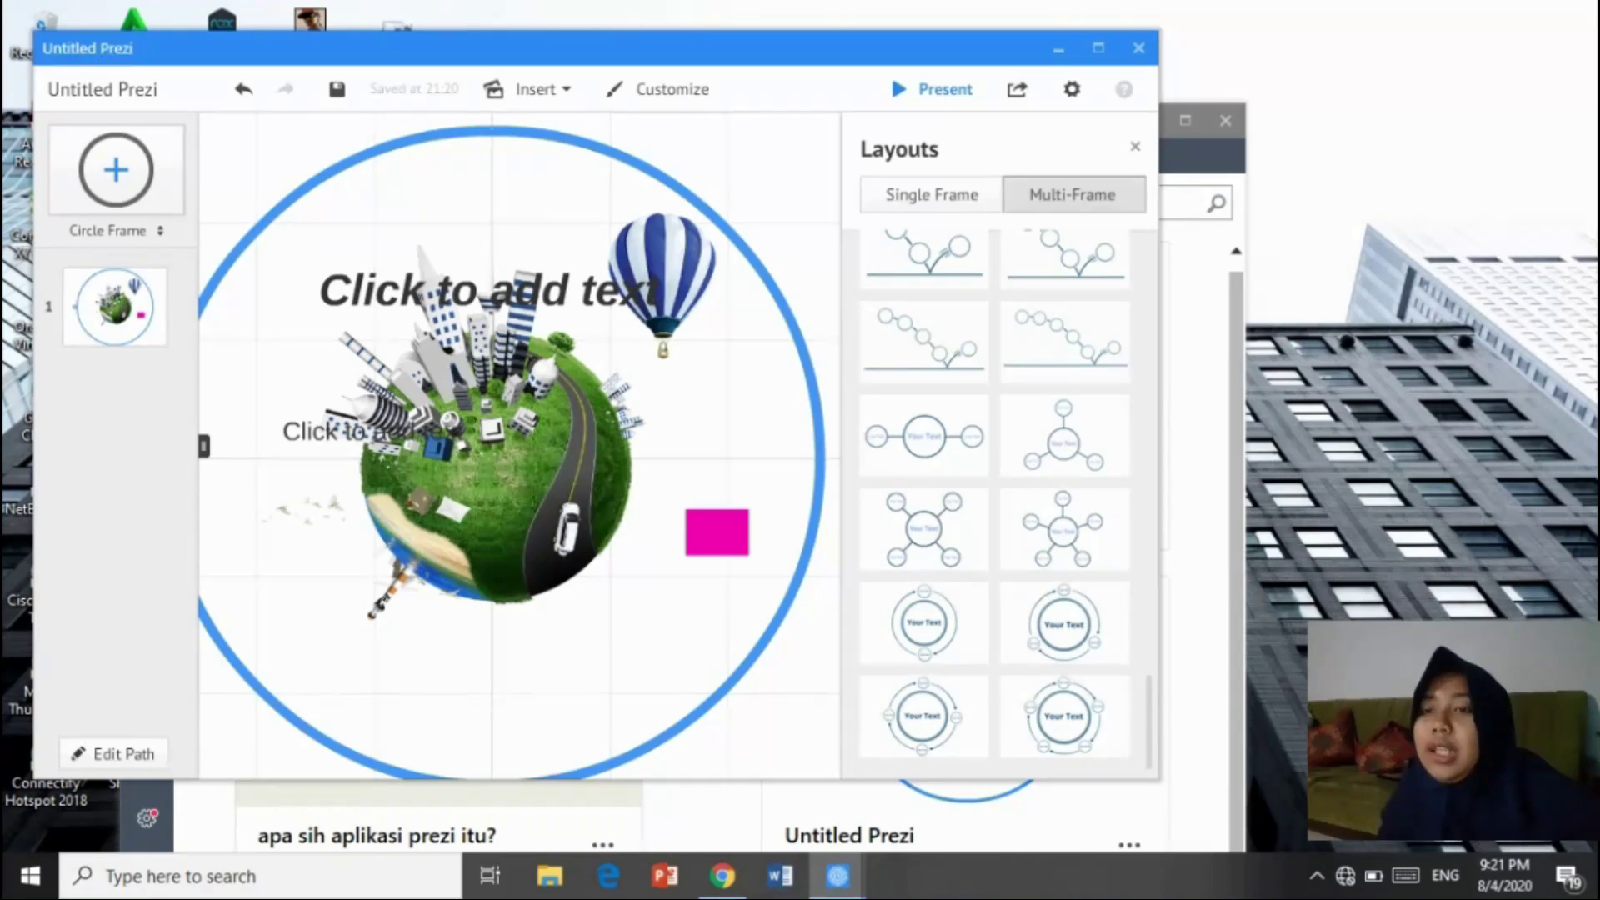
# Insert the single-frame circle layout containing text placeholders and a smaller inner circle, and view it against the whole globe.
pyautogui.click(931, 195)
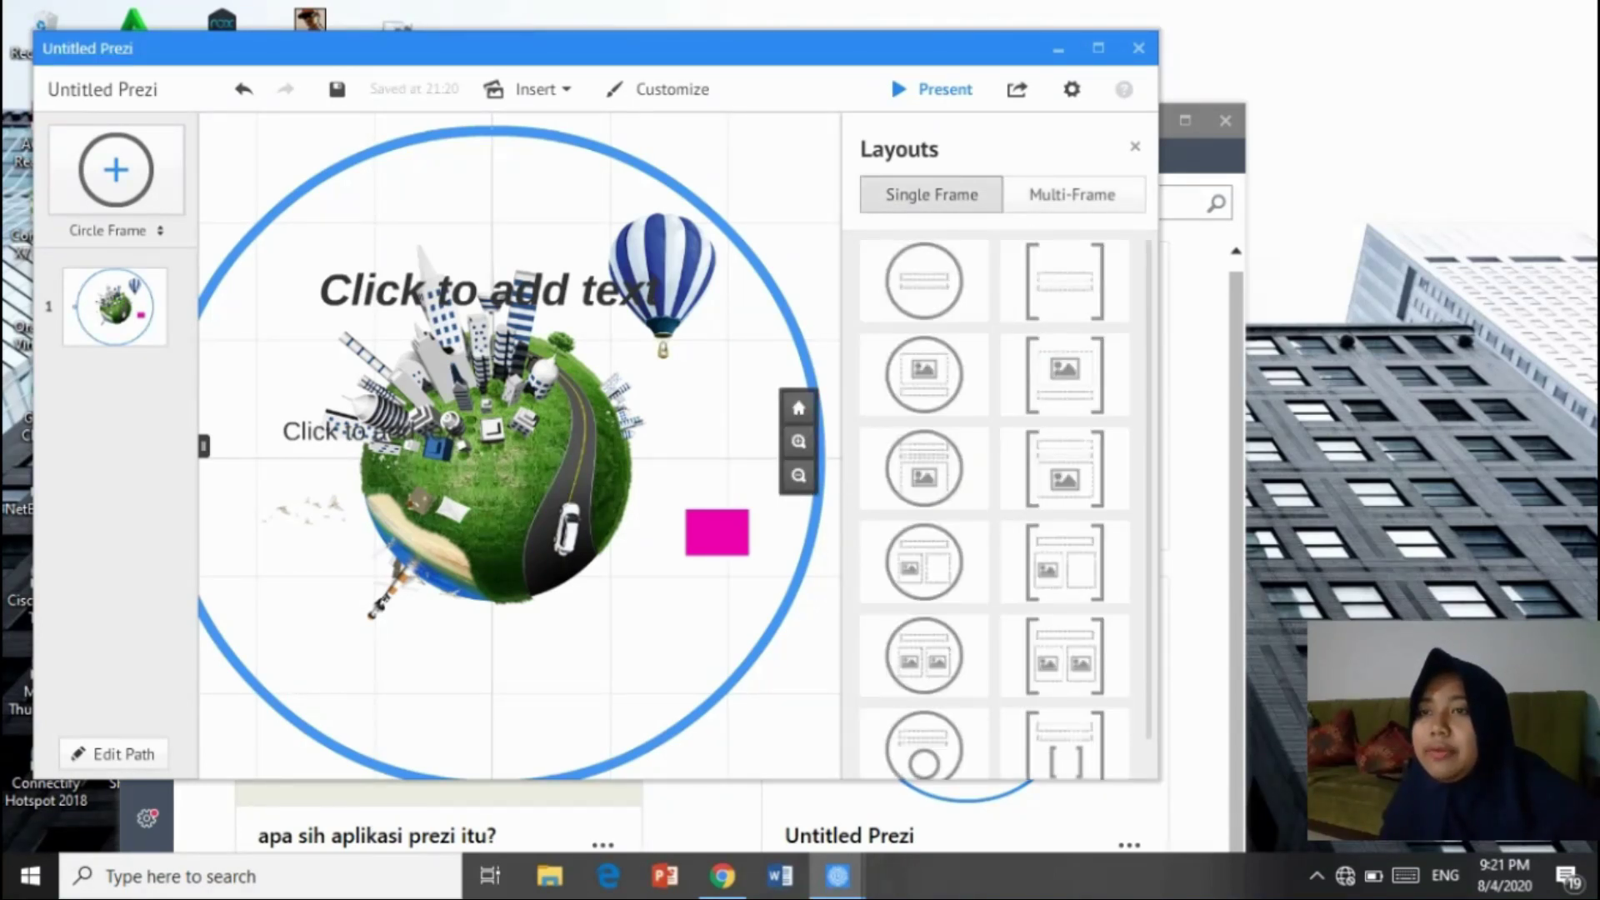
pyautogui.click(1072, 195)
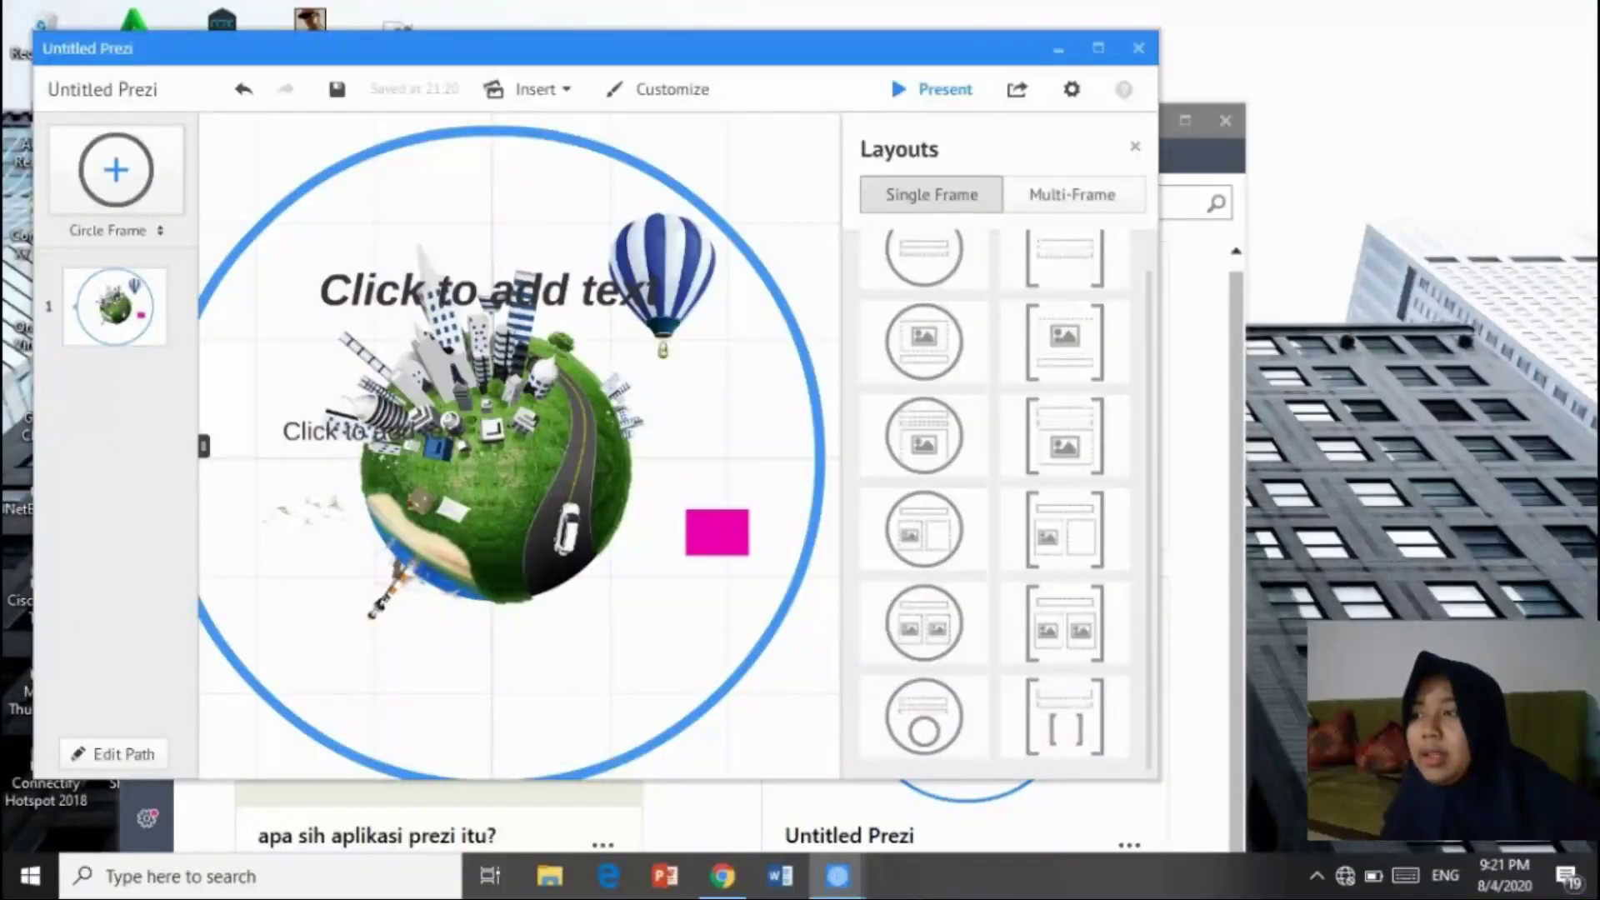
pyautogui.click(924, 716)
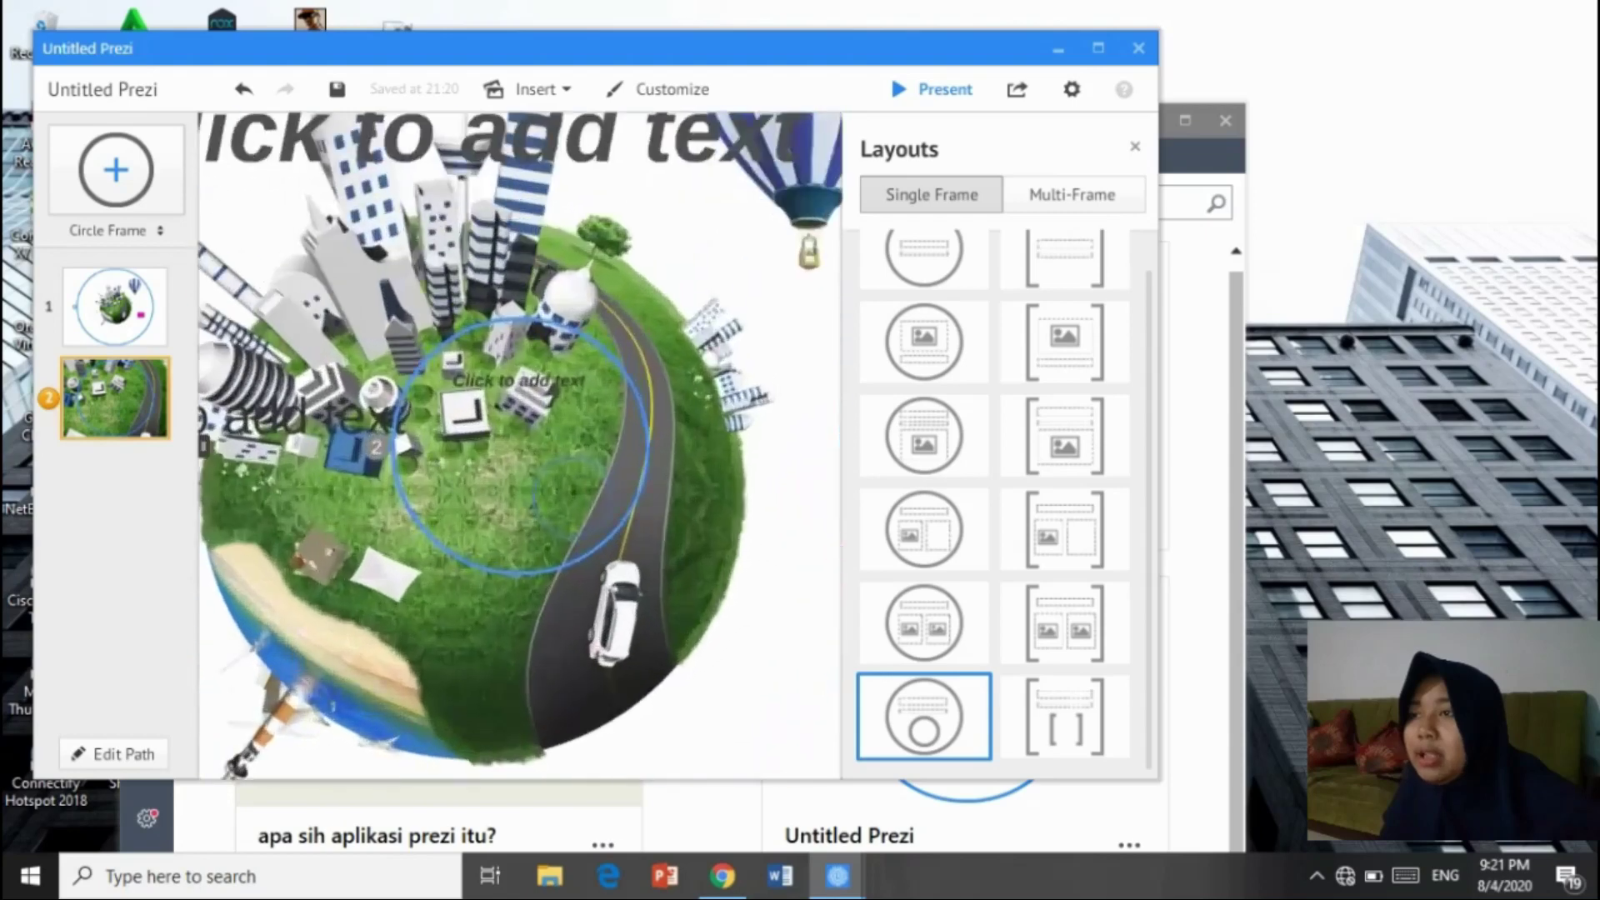
pyautogui.scroll(3, 567, 328)
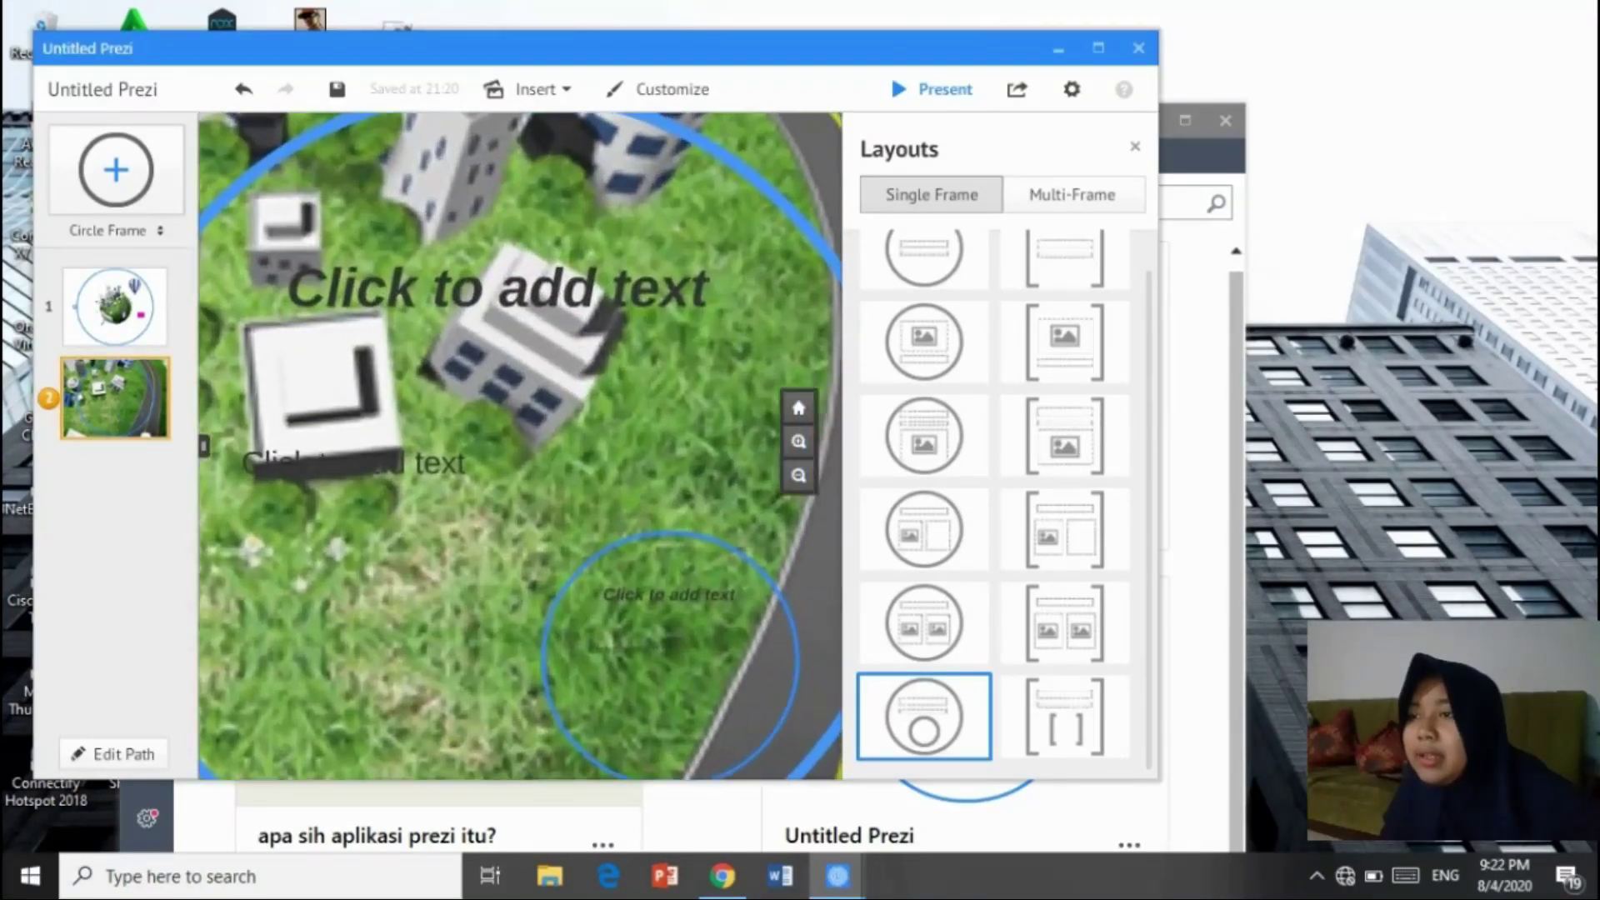
pyautogui.scroll(-7, 567, 328)
pyautogui.scroll(-4, 568, 327)
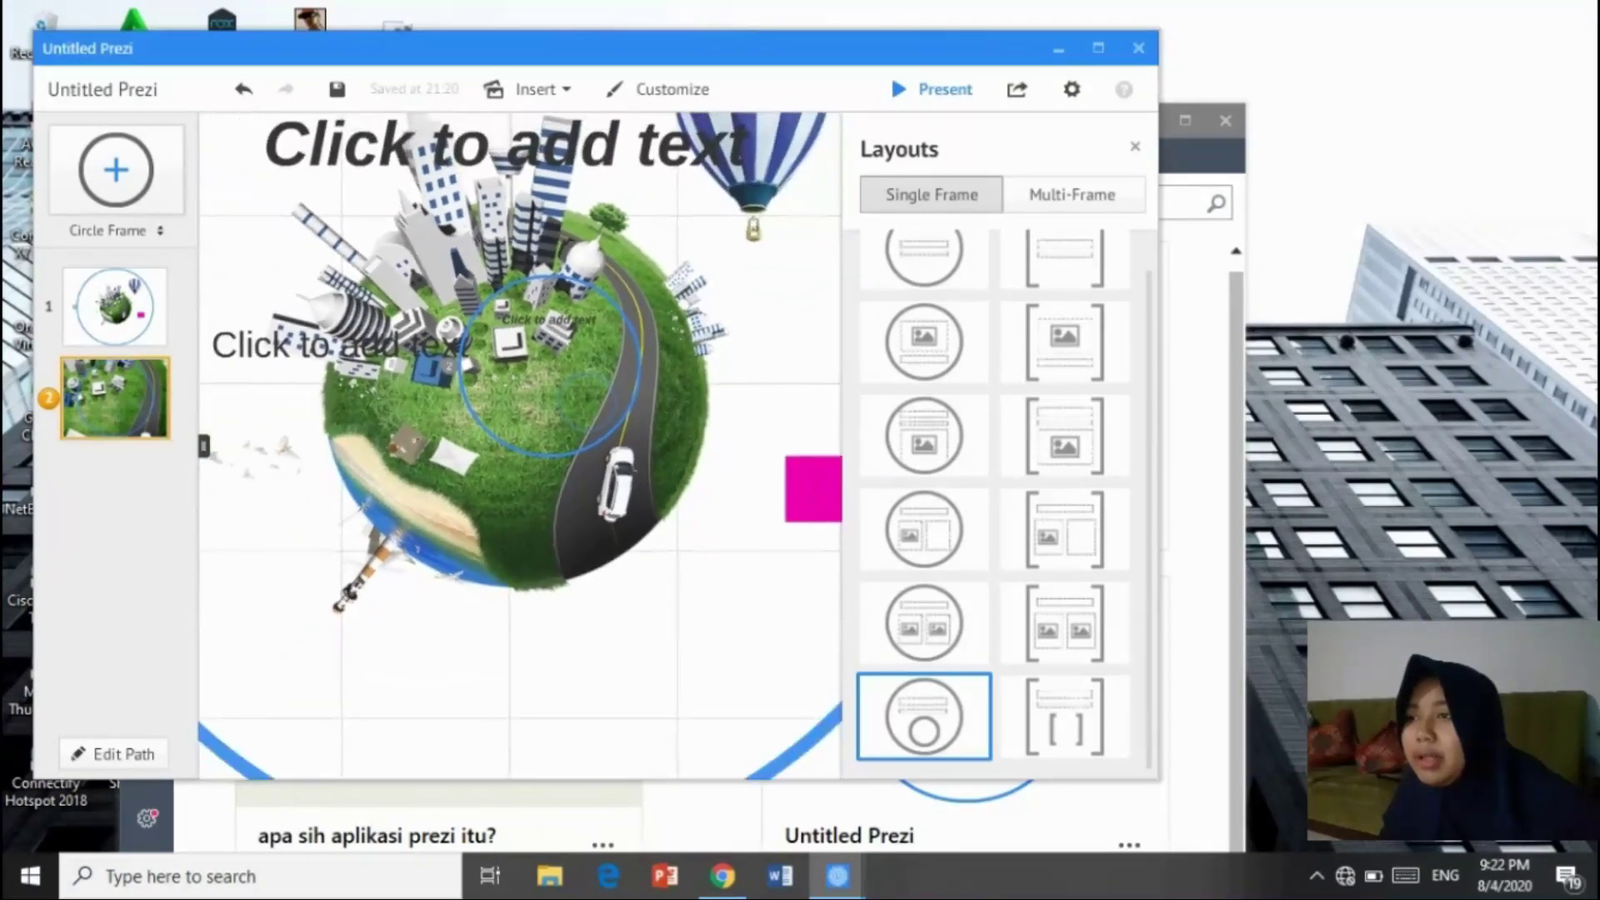
pyautogui.moveTo(550, 373); pyautogui.dragTo(492, 367)
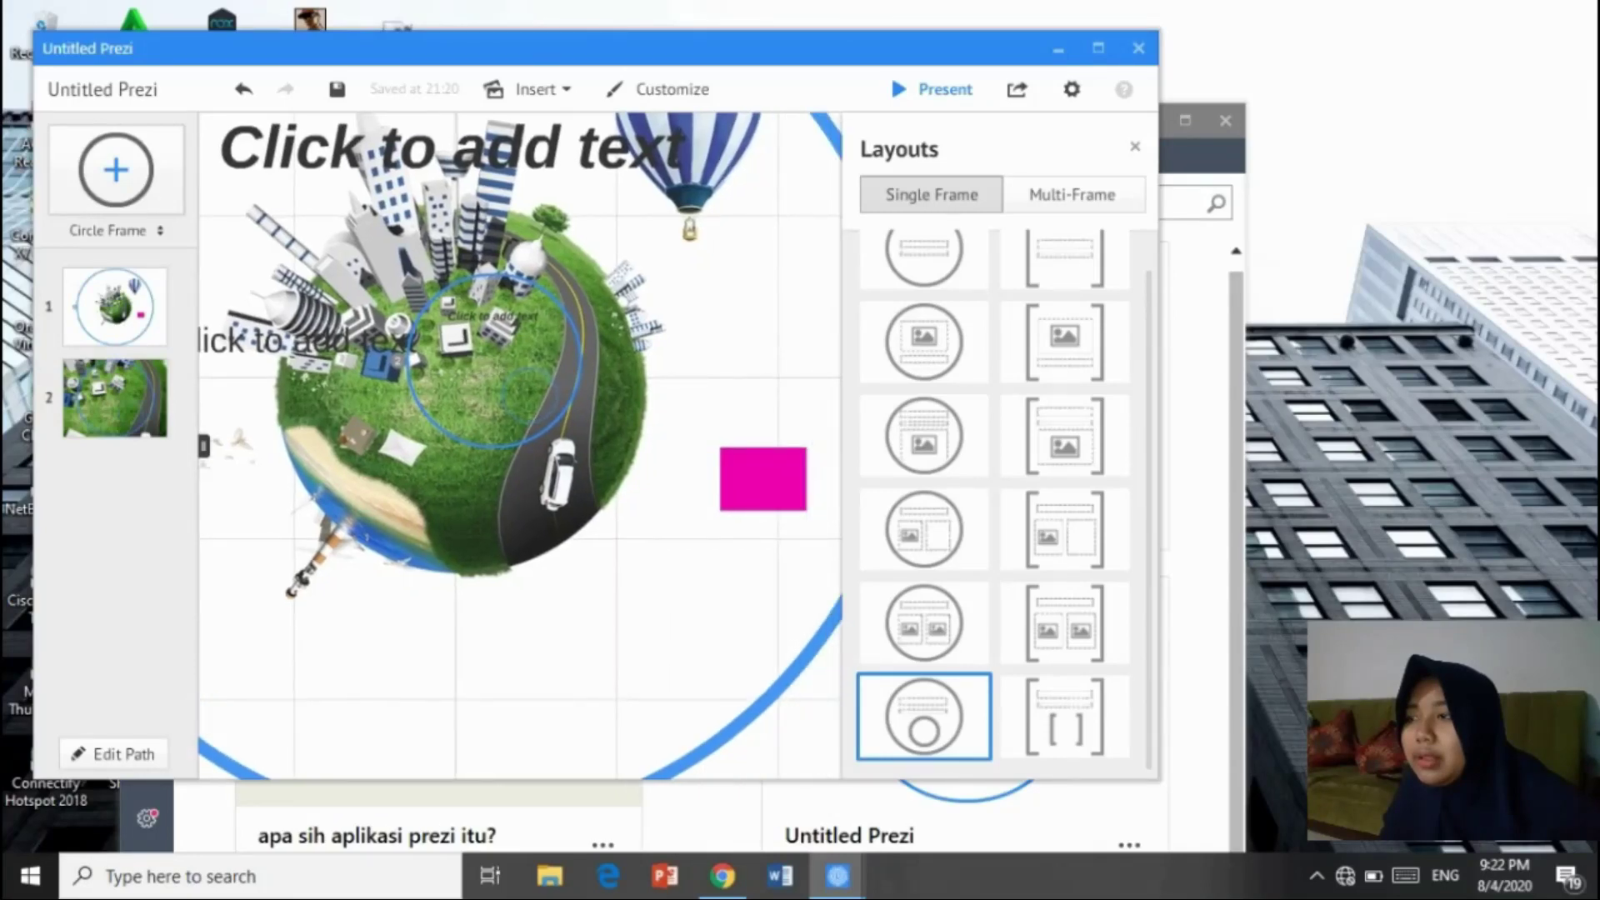
pyautogui.click(504, 449)
pyautogui.press('Escape')
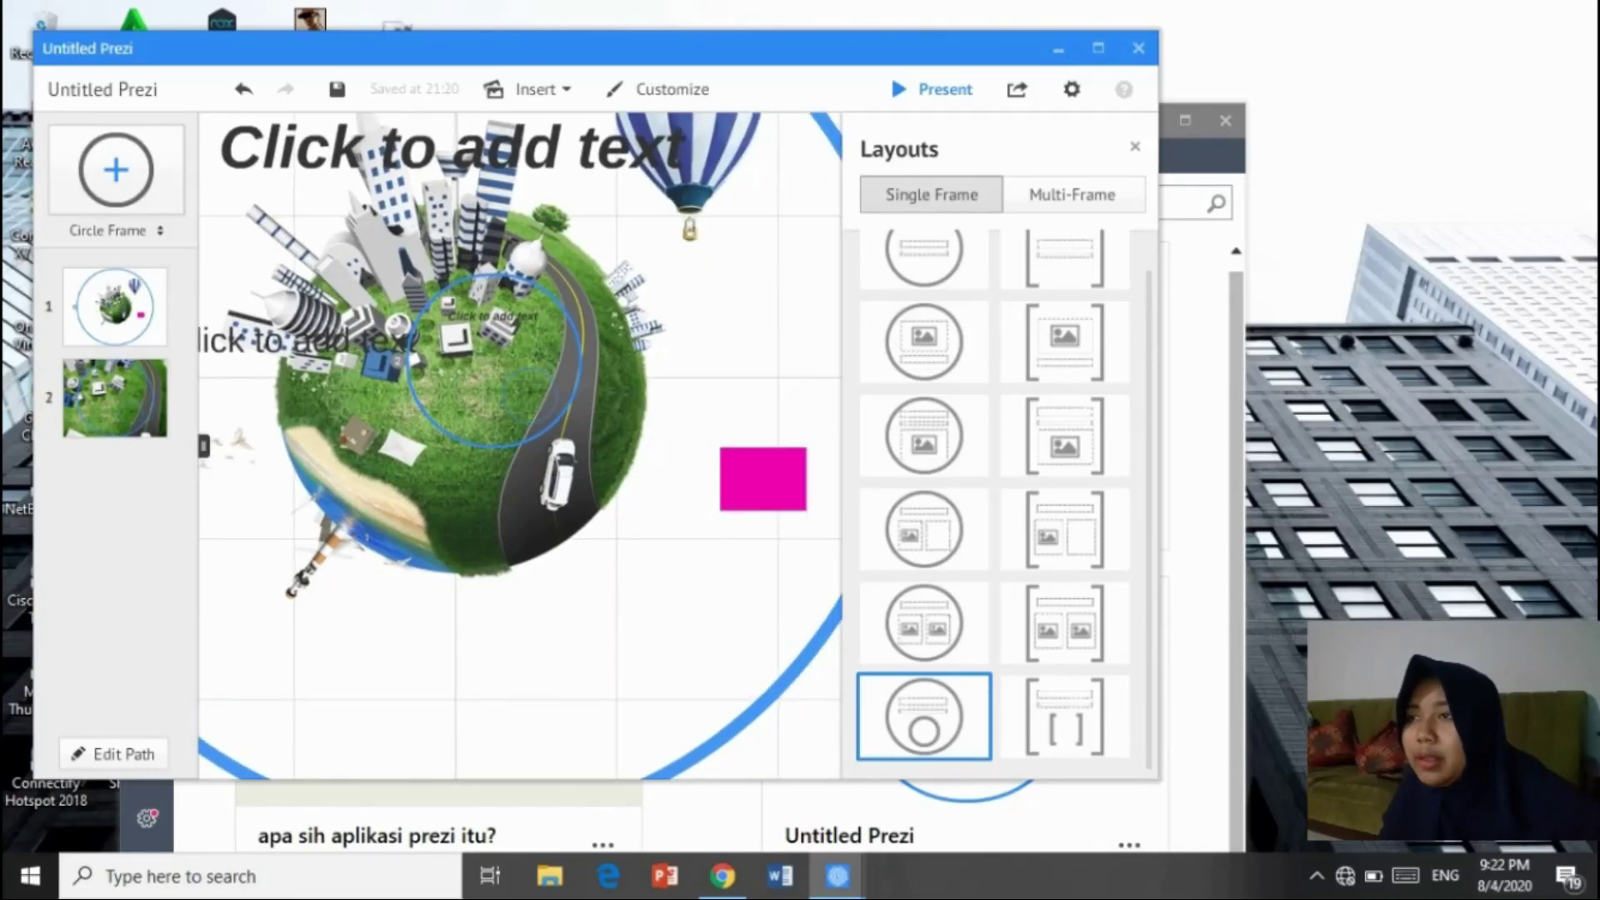
# Show path step 2 and examine the text placeholders inside its circle frame.
pyautogui.click(115, 398)
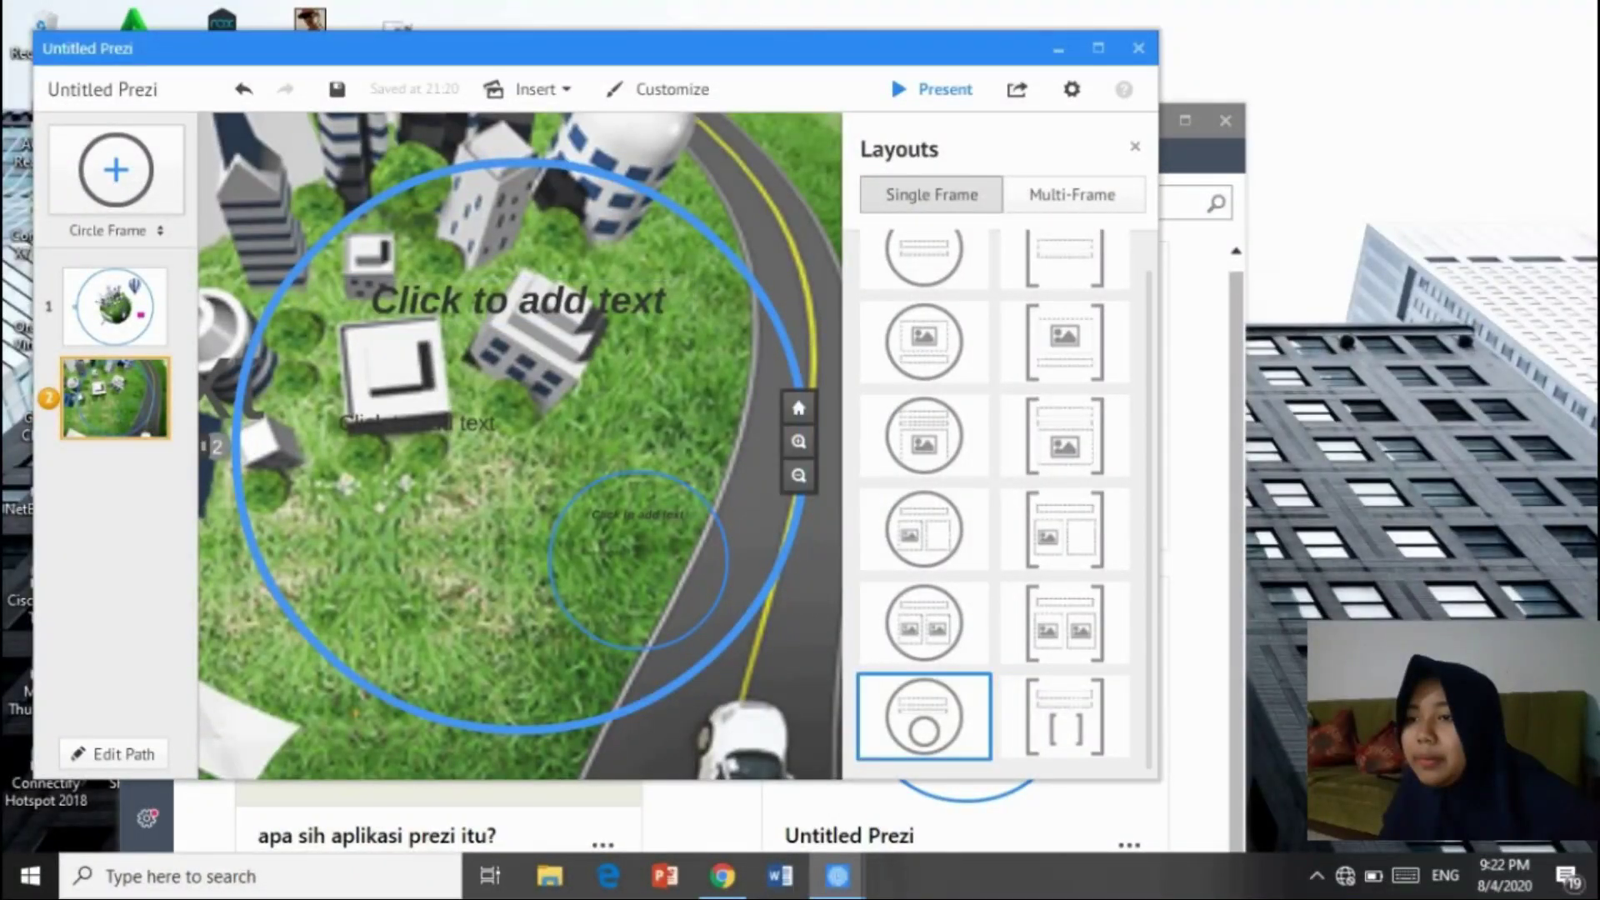
pyautogui.click(516, 300)
pyautogui.click(638, 514)
pyautogui.rightClick(706, 168)
pyautogui.click(785, 693)
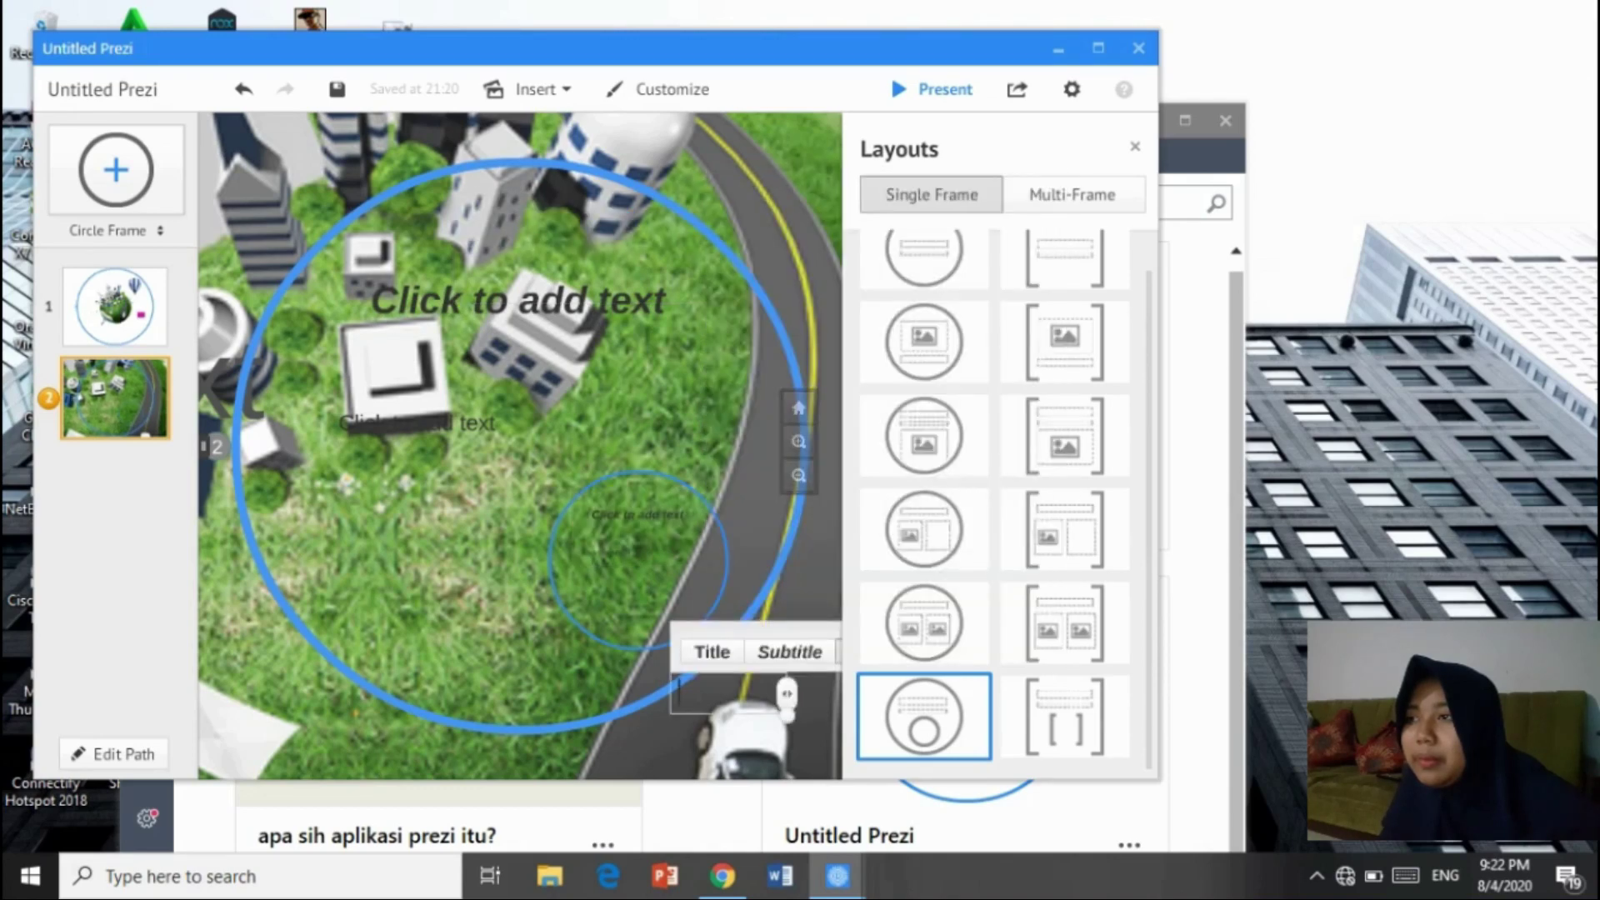
pyautogui.press('Escape')
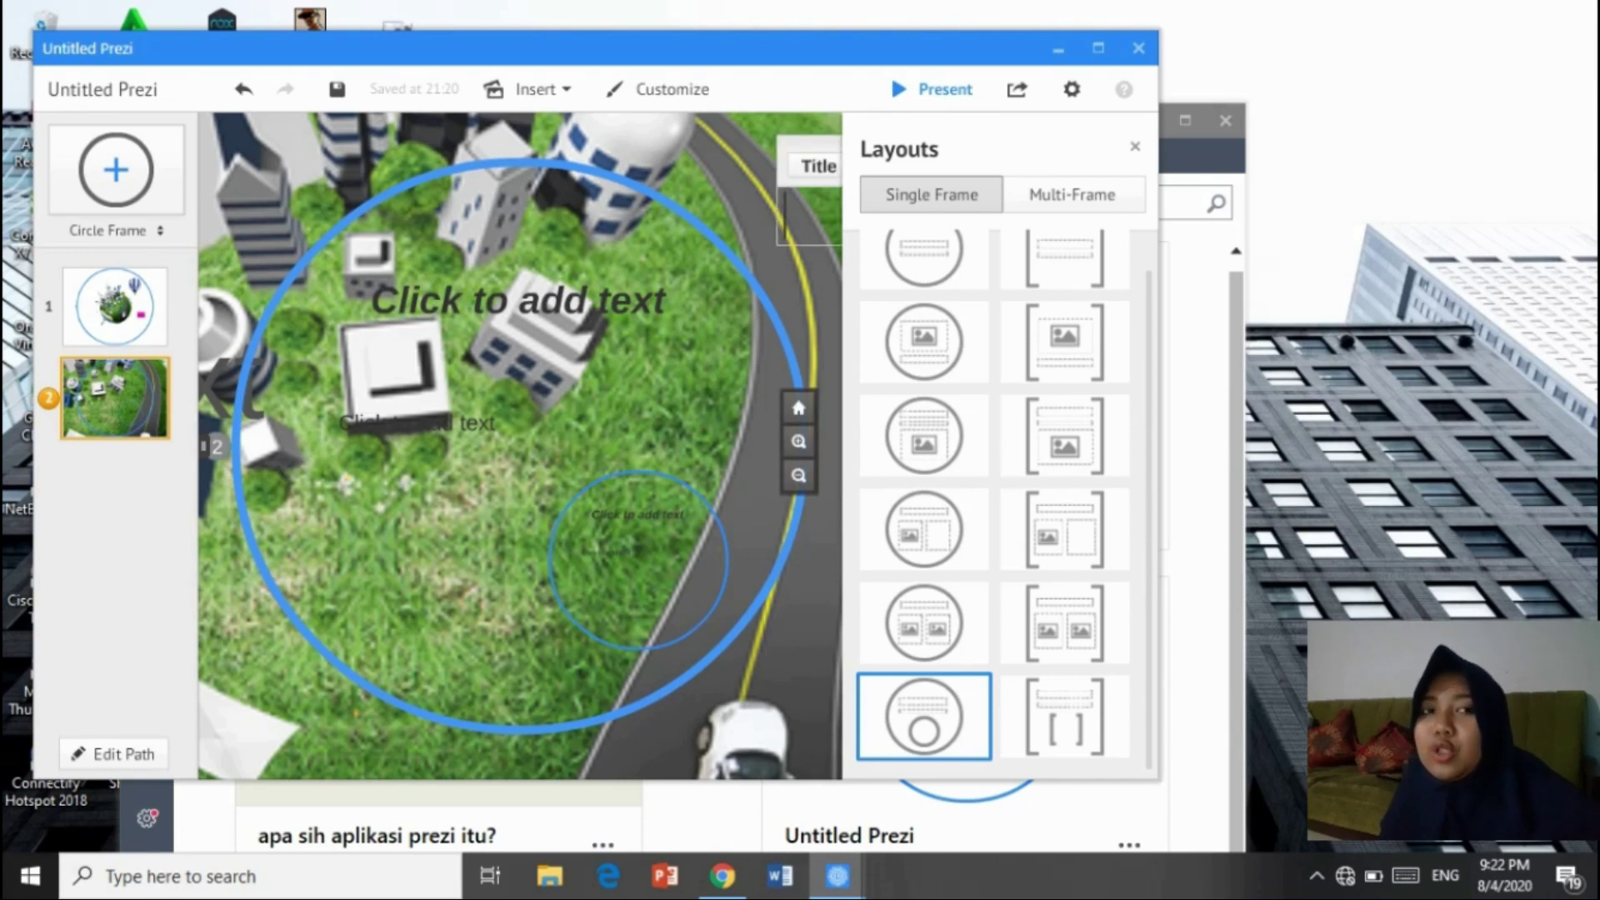
# Insert the multi-frame layout with circles descending to a baseline and an arrow rising to the last circle.
pyautogui.click(1072, 194)
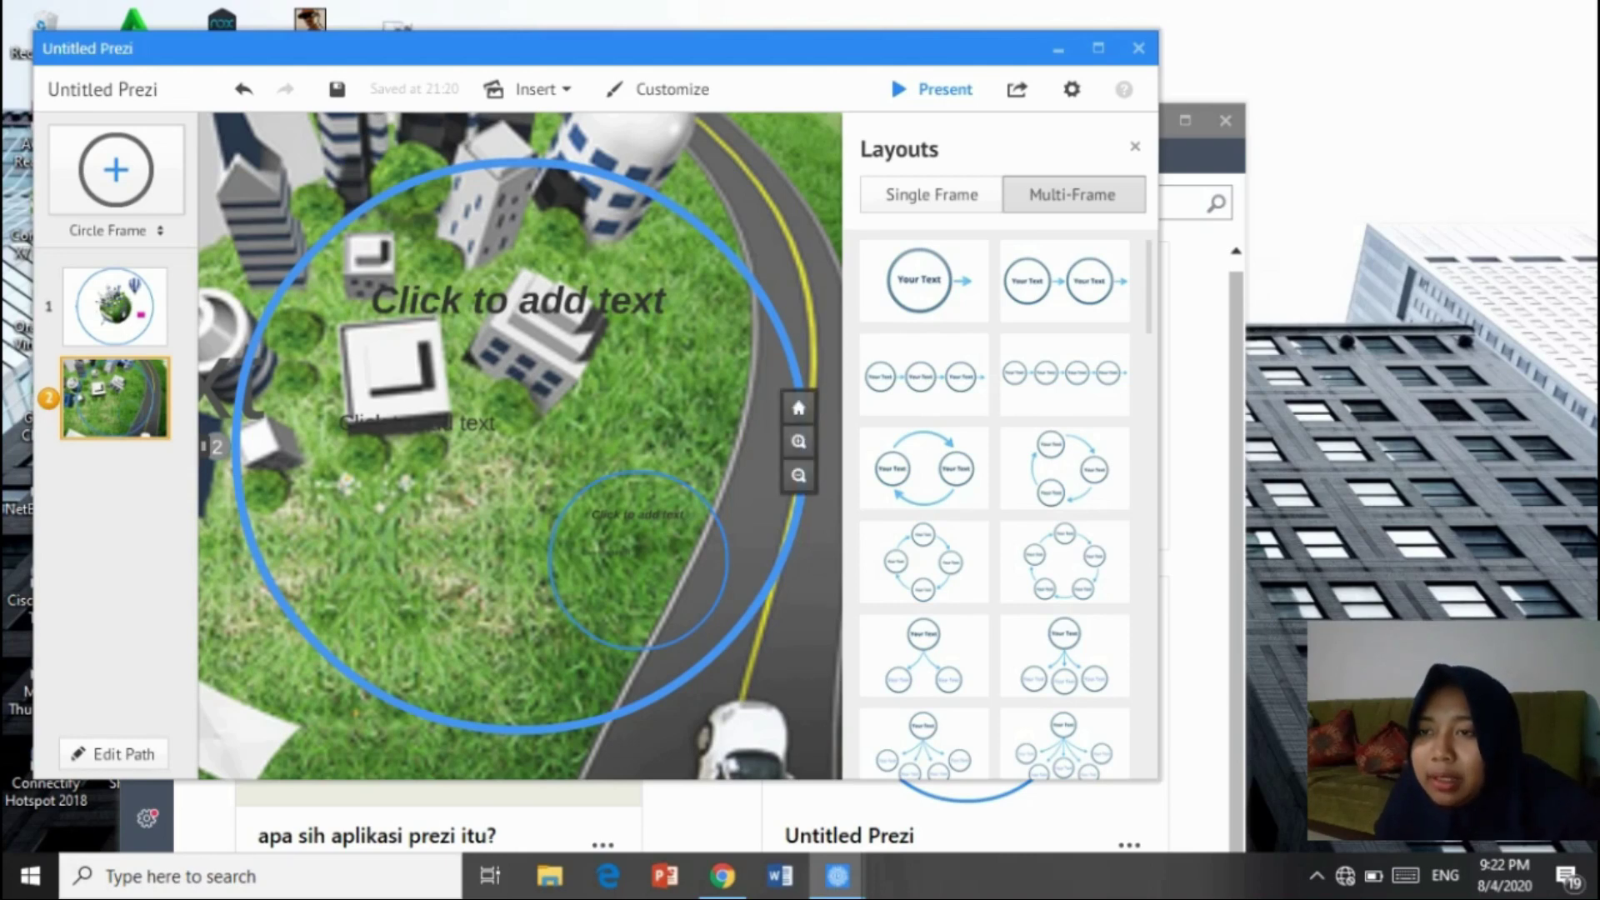
pyautogui.scroll(-5, 995, 500)
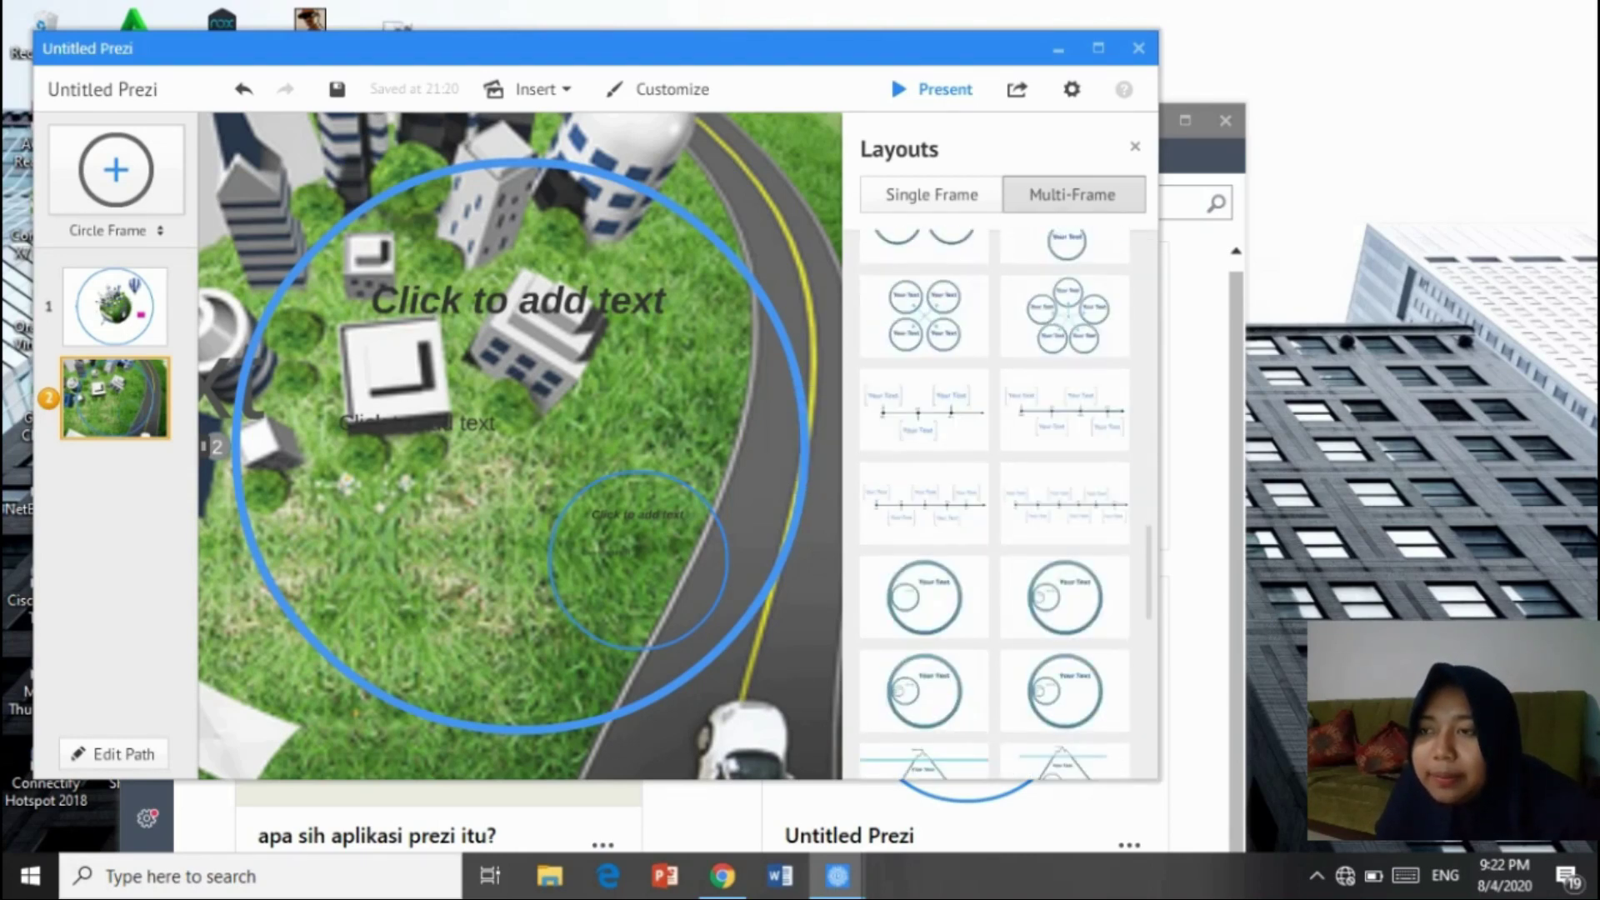
pyautogui.scroll(-3, 995, 500)
pyautogui.scroll(-1, 995, 500)
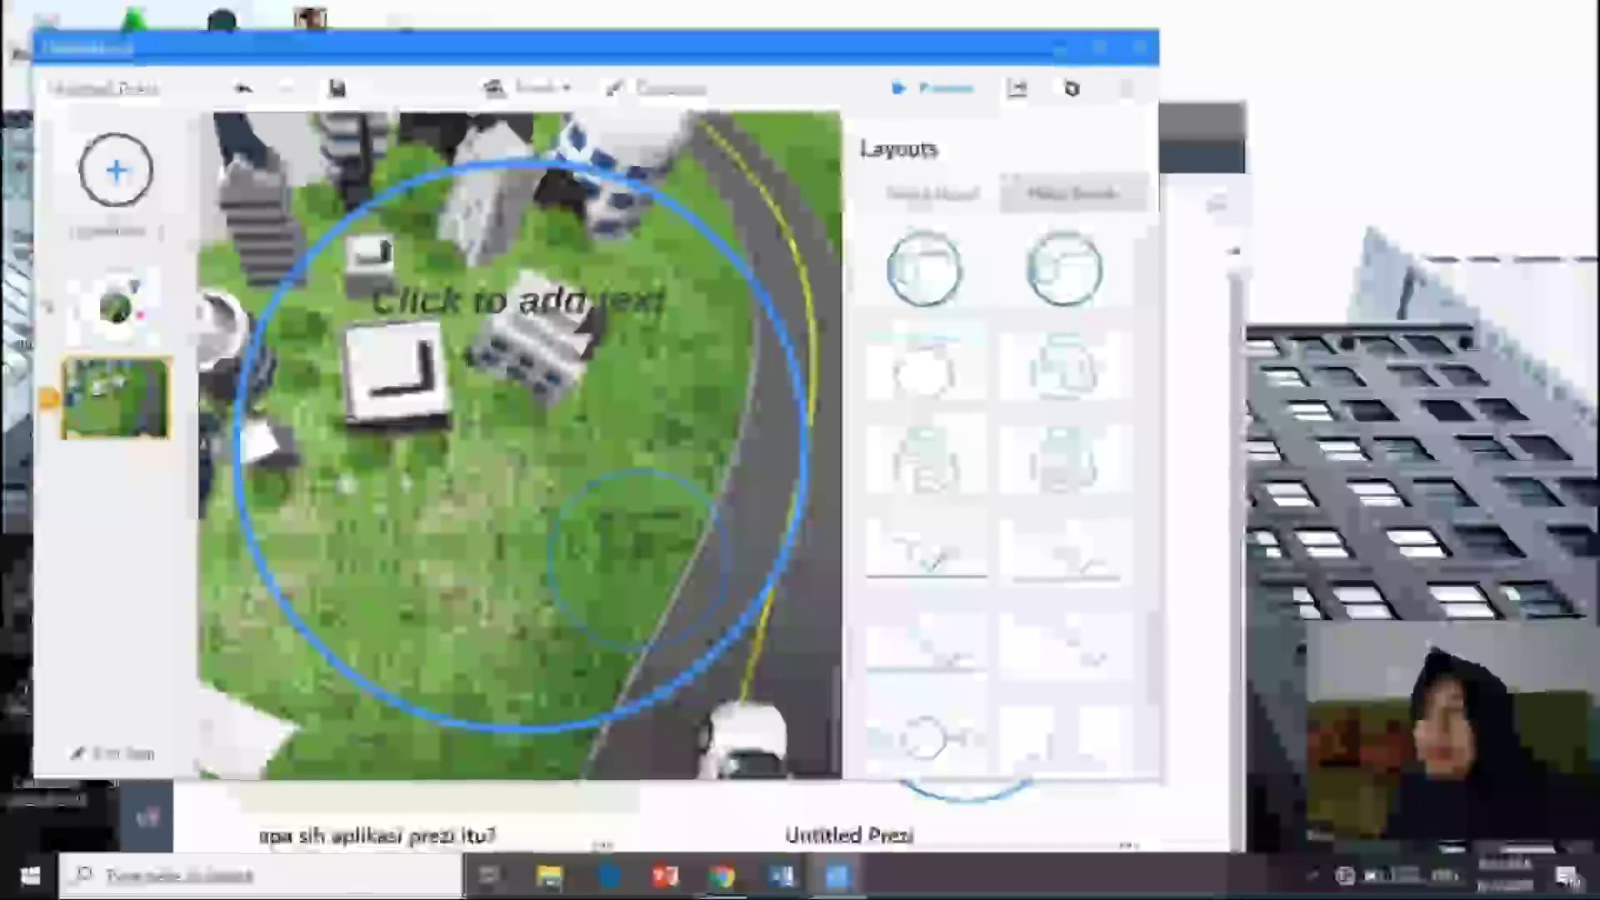
pyautogui.click(1065, 550)
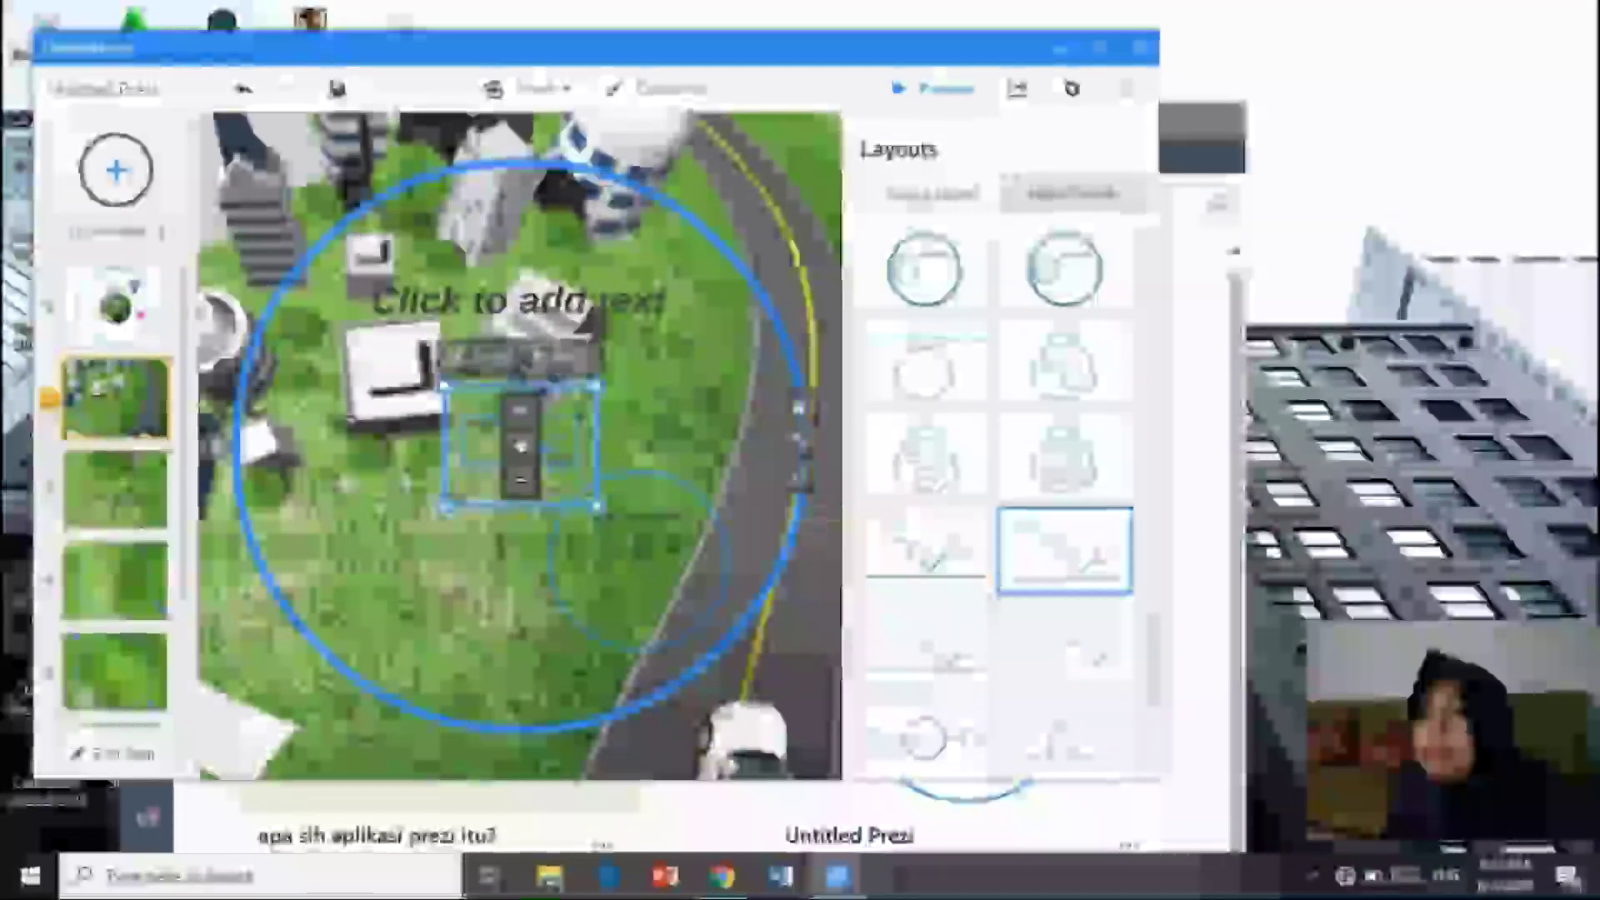
# Move the inserted multi-frame layout to the upper right part of the globe and enlarge it.
pyautogui.scroll(2, 721, 445)
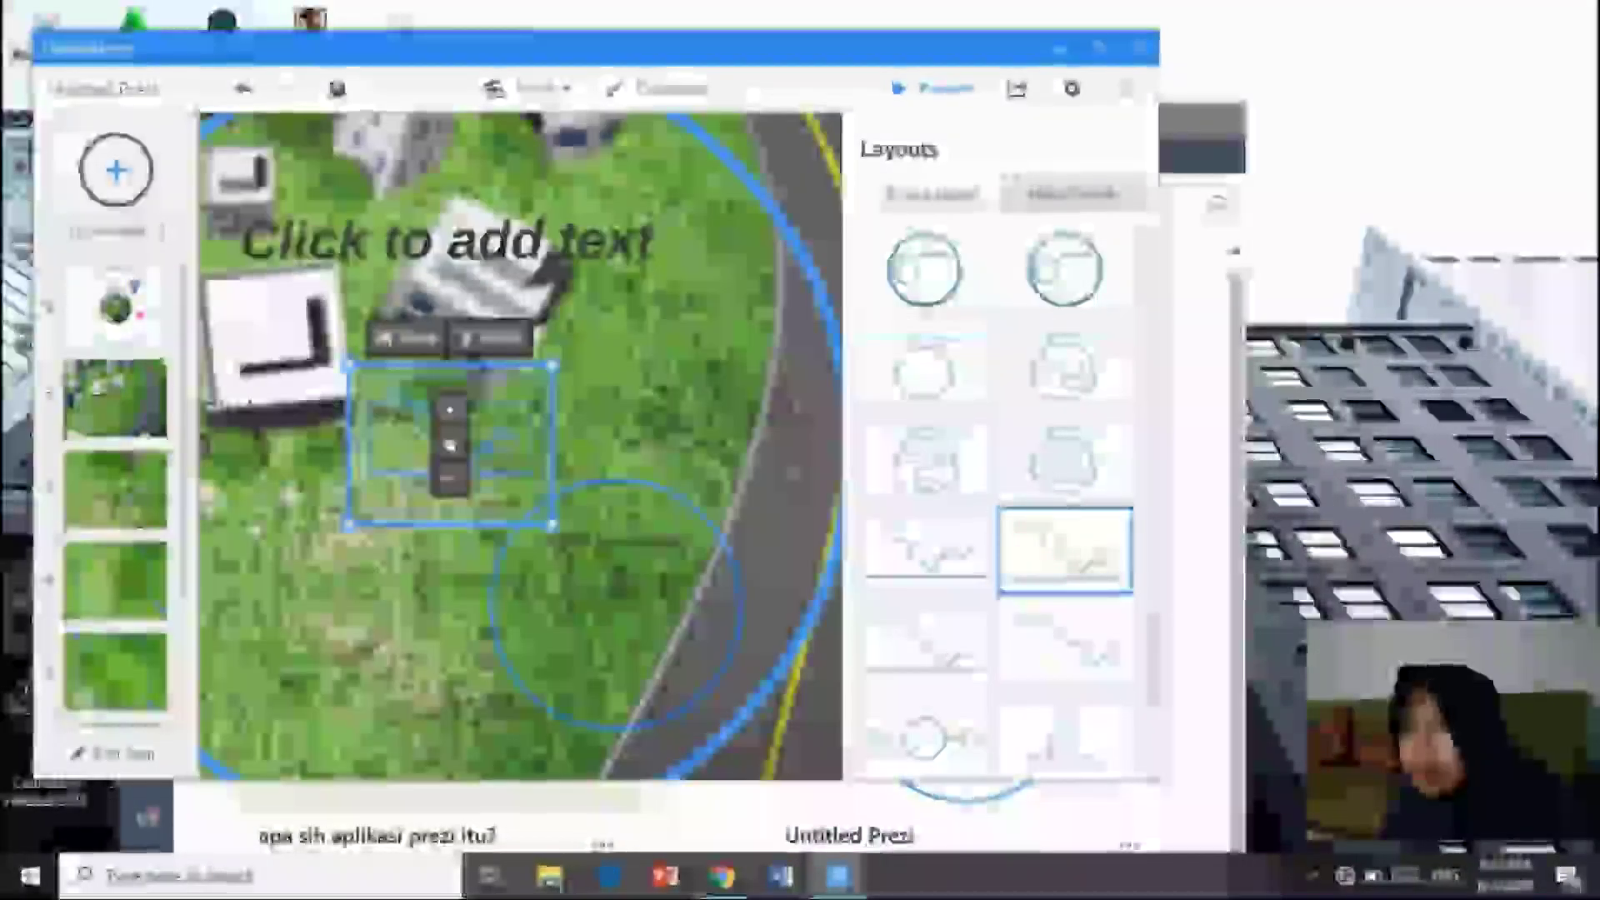
pyautogui.moveTo(450, 446); pyautogui.dragTo(521, 325)
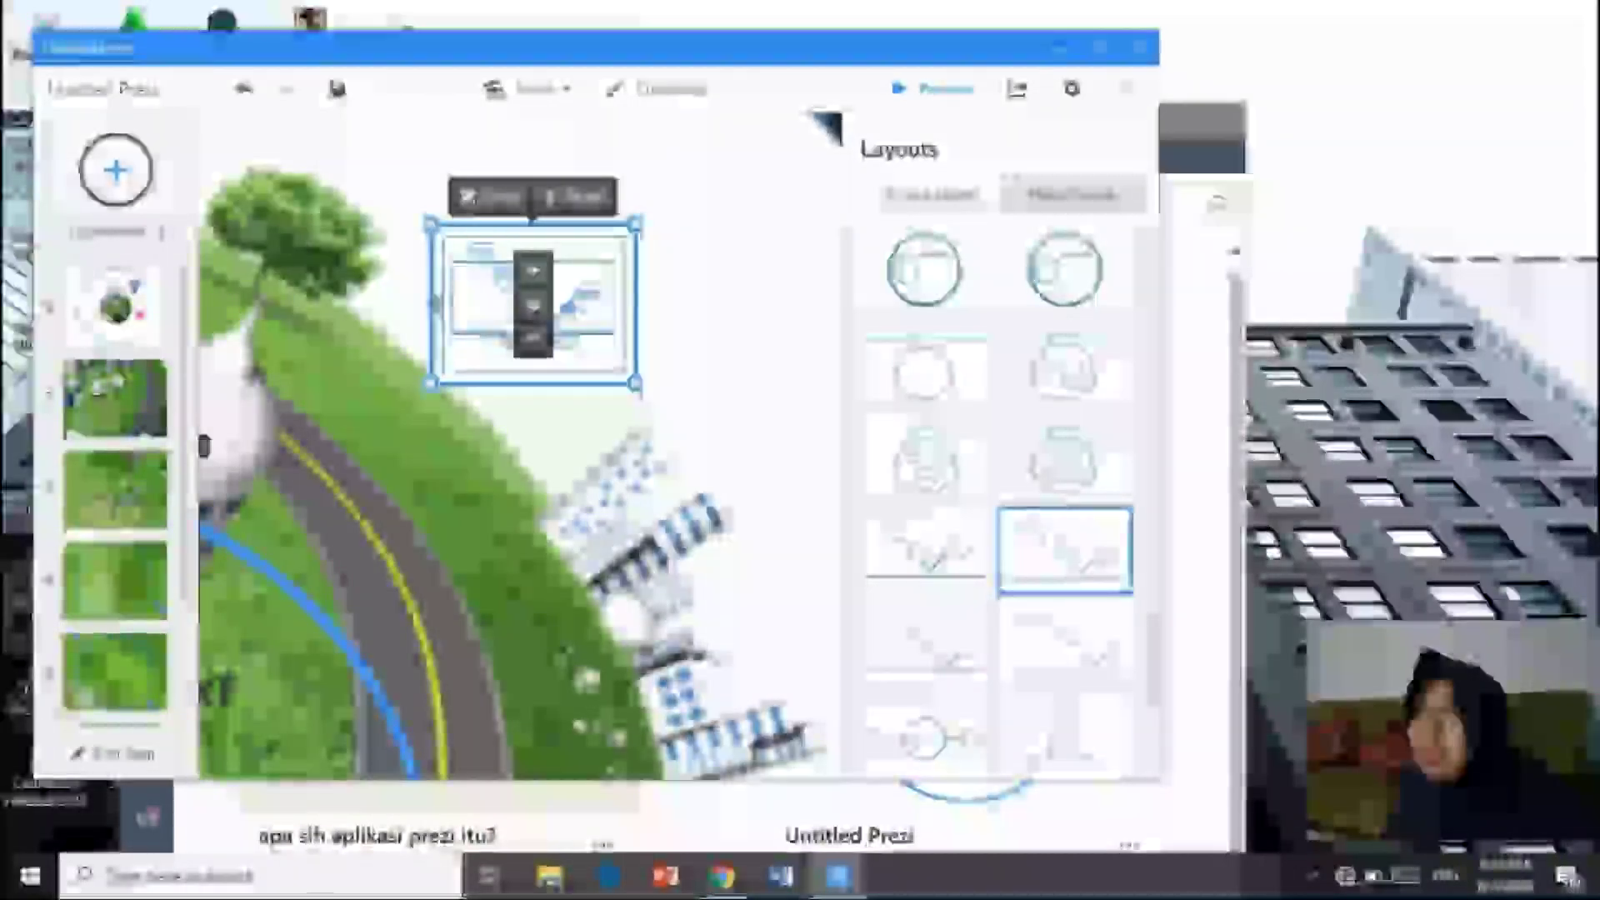
pyautogui.click(534, 270)
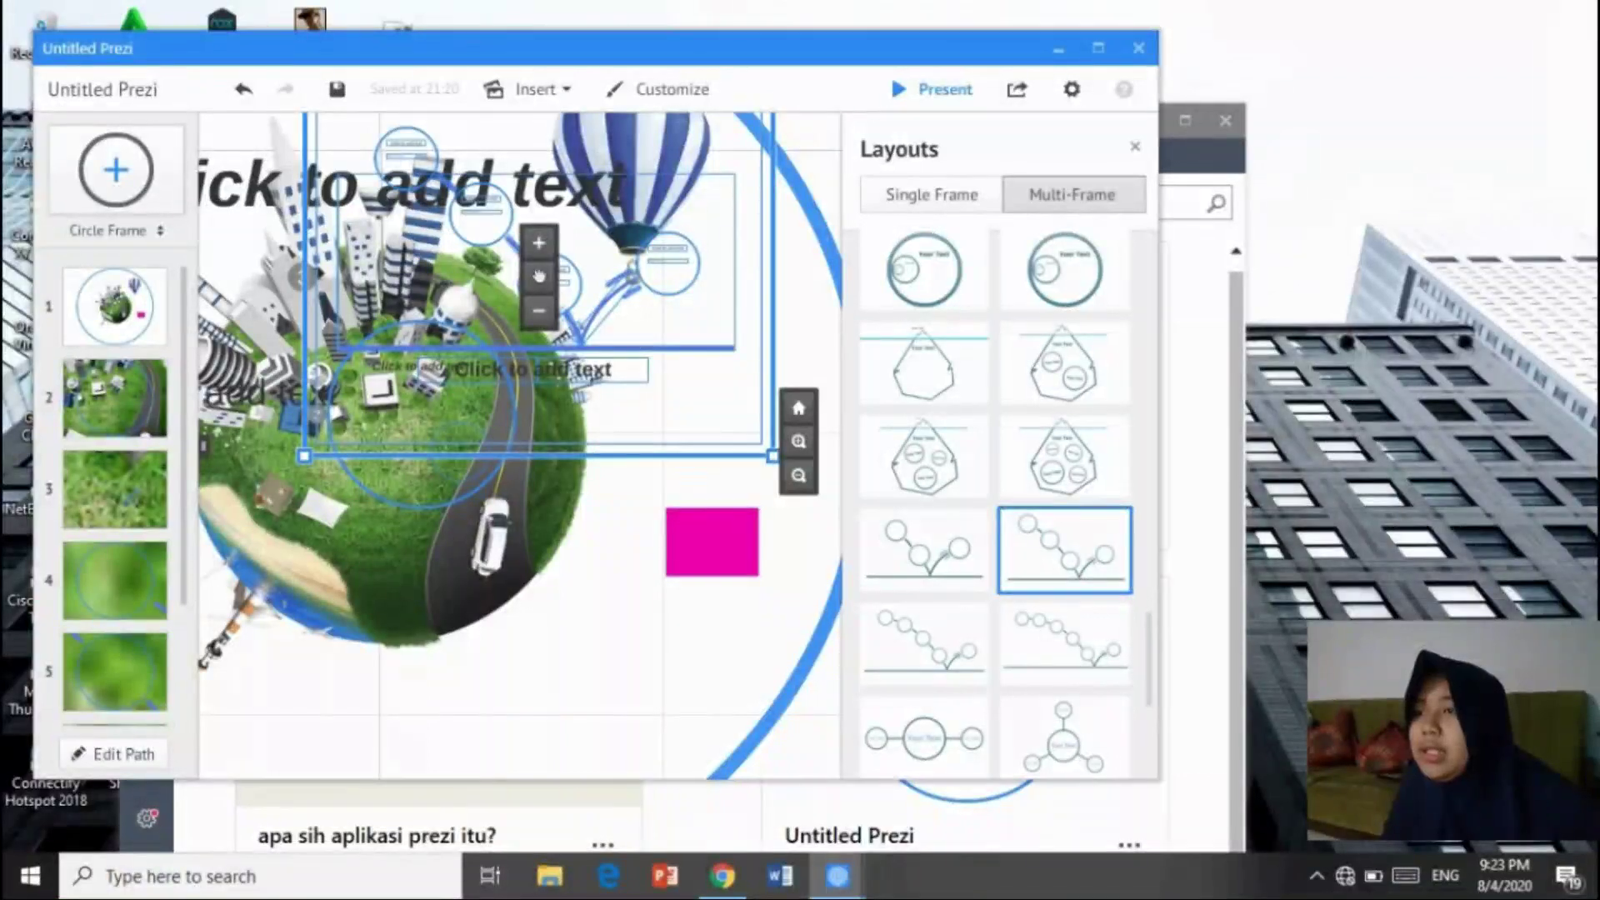
# Draw a short arrow pointing right in the empty area below the globe.
pyautogui.click(526, 89)
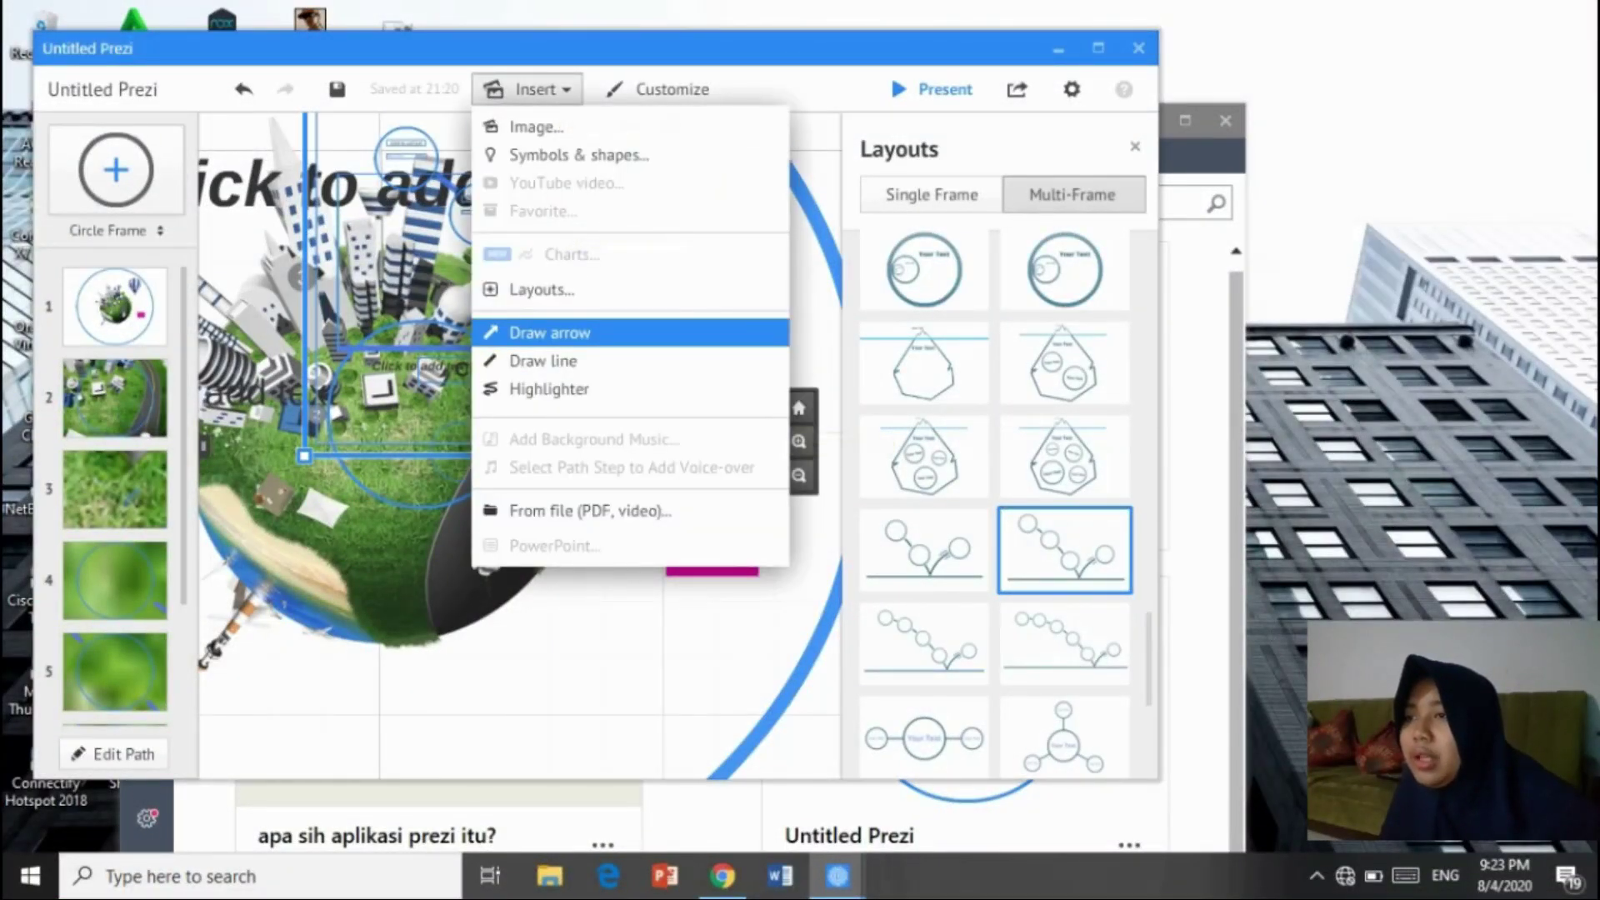
pyautogui.click(550, 332)
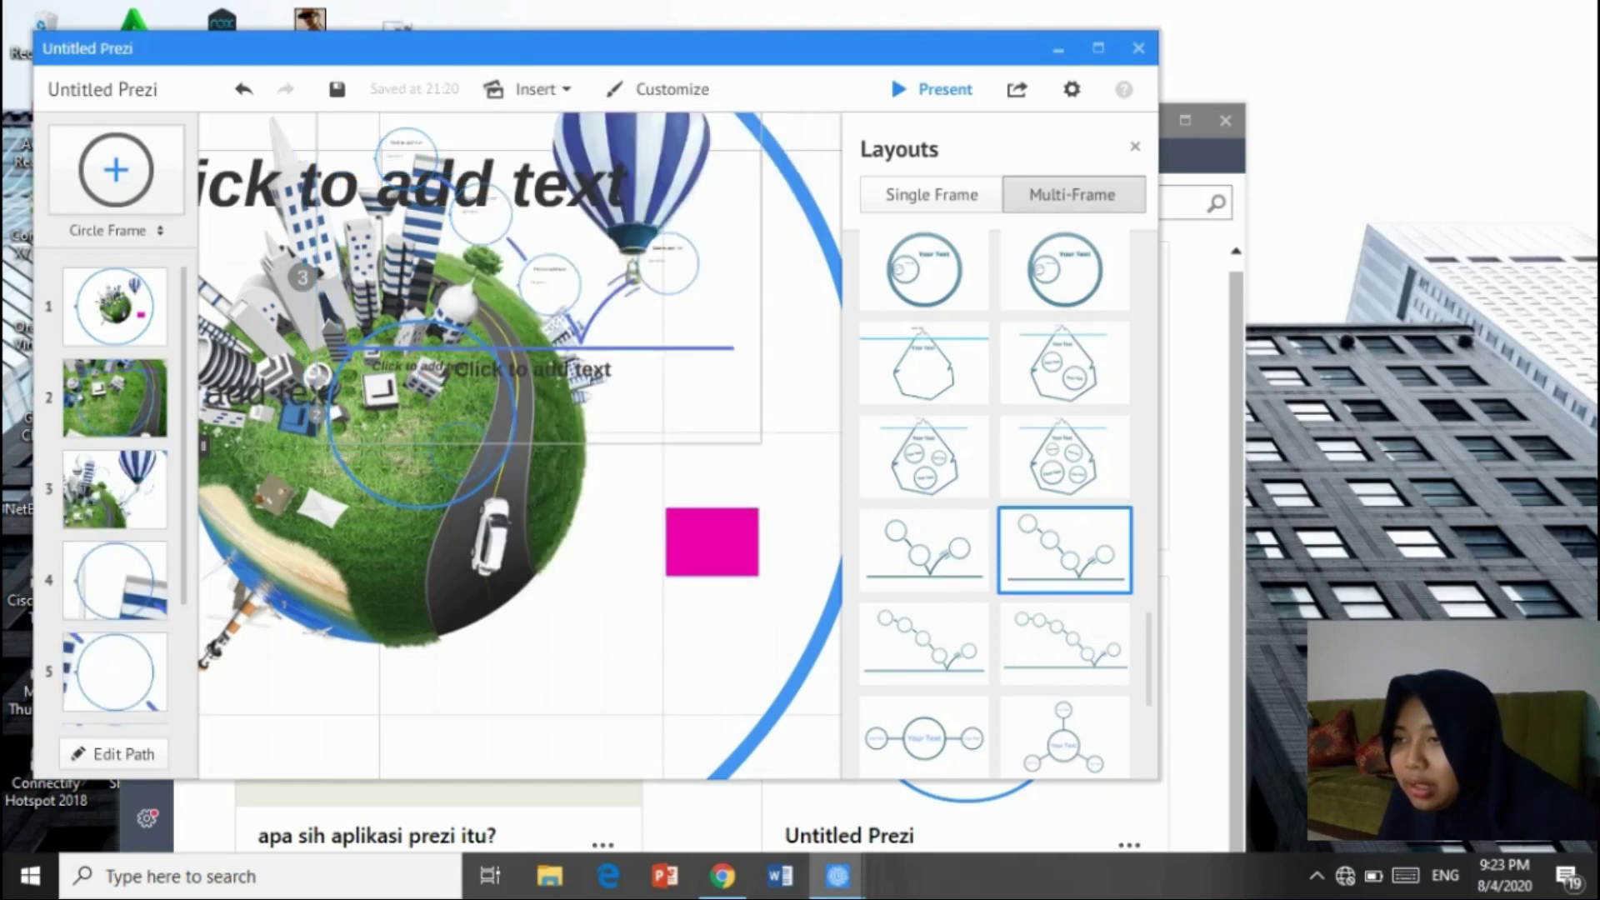
pyautogui.moveTo(575, 630)
pyautogui.mouseDown()
pyautogui.moveTo(716, 667)
pyautogui.moveTo(692, 446)
pyautogui.moveTo(552, 643)
pyautogui.moveTo(300, 517)
pyautogui.moveTo(542, 566)
pyautogui.moveTo(661, 614)
pyautogui.moveTo(506, 612)
pyautogui.moveTo(495, 516)
pyautogui.moveTo(572, 583)
pyautogui.moveTo(600, 554)
pyautogui.moveTo(488, 542)
pyautogui.moveTo(589, 643)
pyautogui.moveTo(700, 404)
pyautogui.moveTo(583, 634)
pyautogui.moveTo(500, 700)
pyautogui.moveTo(371, 671)
pyautogui.moveTo(646, 471)
pyautogui.moveTo(388, 533)
pyautogui.moveTo(542, 692)
pyautogui.moveTo(634, 687)
pyautogui.moveTo(568, 680)
pyautogui.moveTo(571, 552)
pyautogui.moveTo(572, 762)
pyautogui.moveTo(572, 600)
pyautogui.moveTo(632, 270)
pyautogui.moveTo(566, 766)
pyautogui.moveTo(568, 680)
pyautogui.mouseUp()
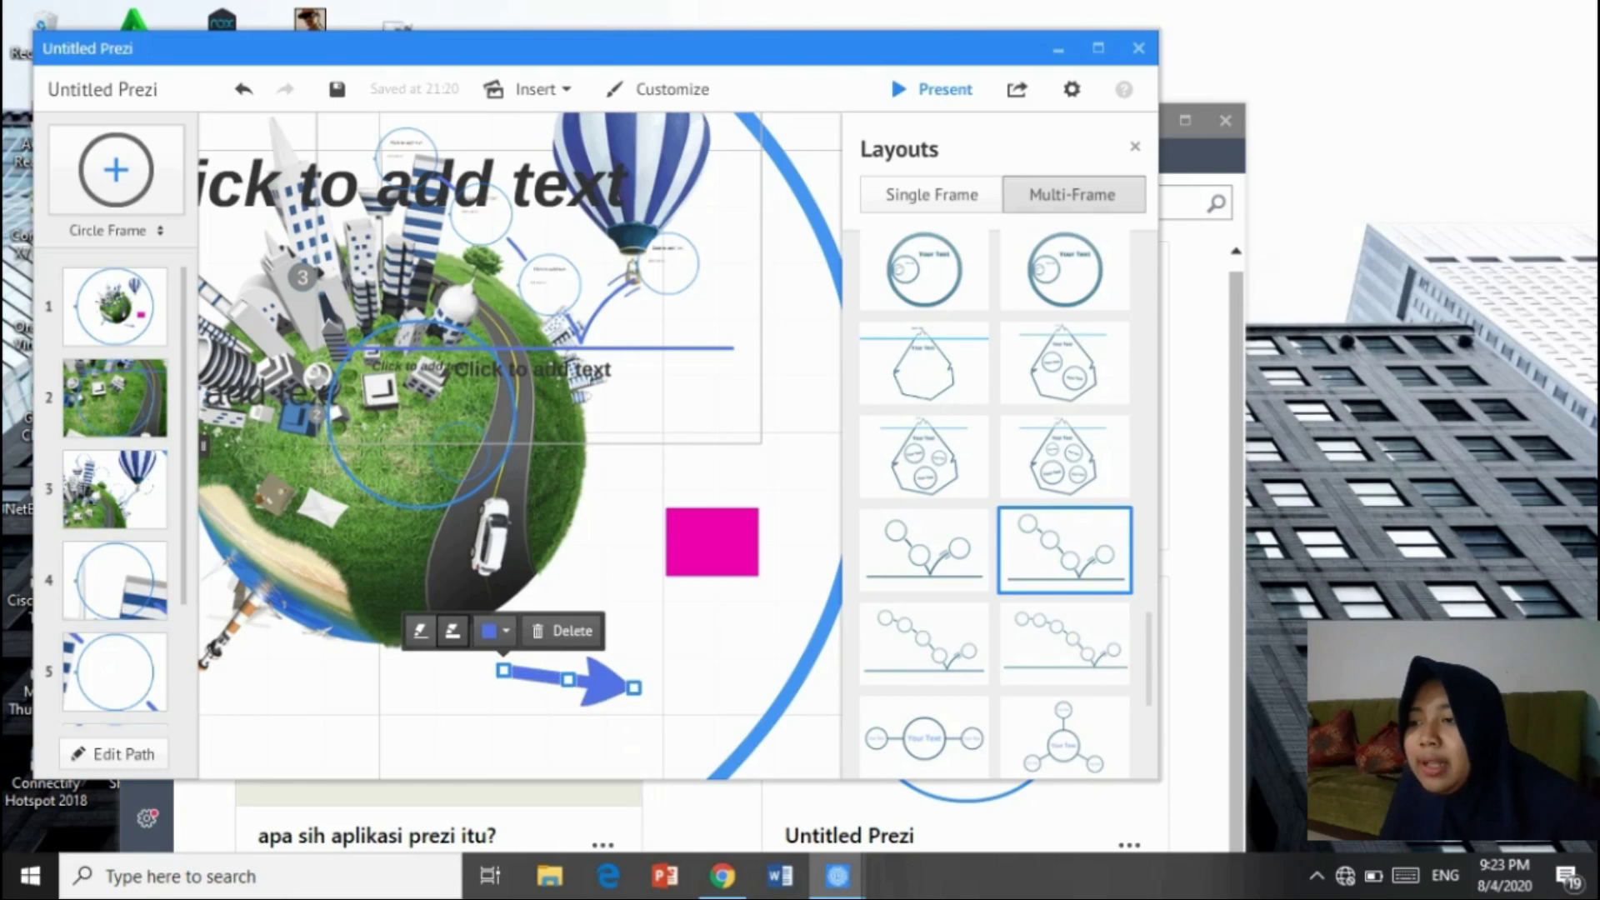
# Try the thicker and thinner settings on the arrow below the globe and recolour it green.
pyautogui.click(452, 631)
pyautogui.click(421, 631)
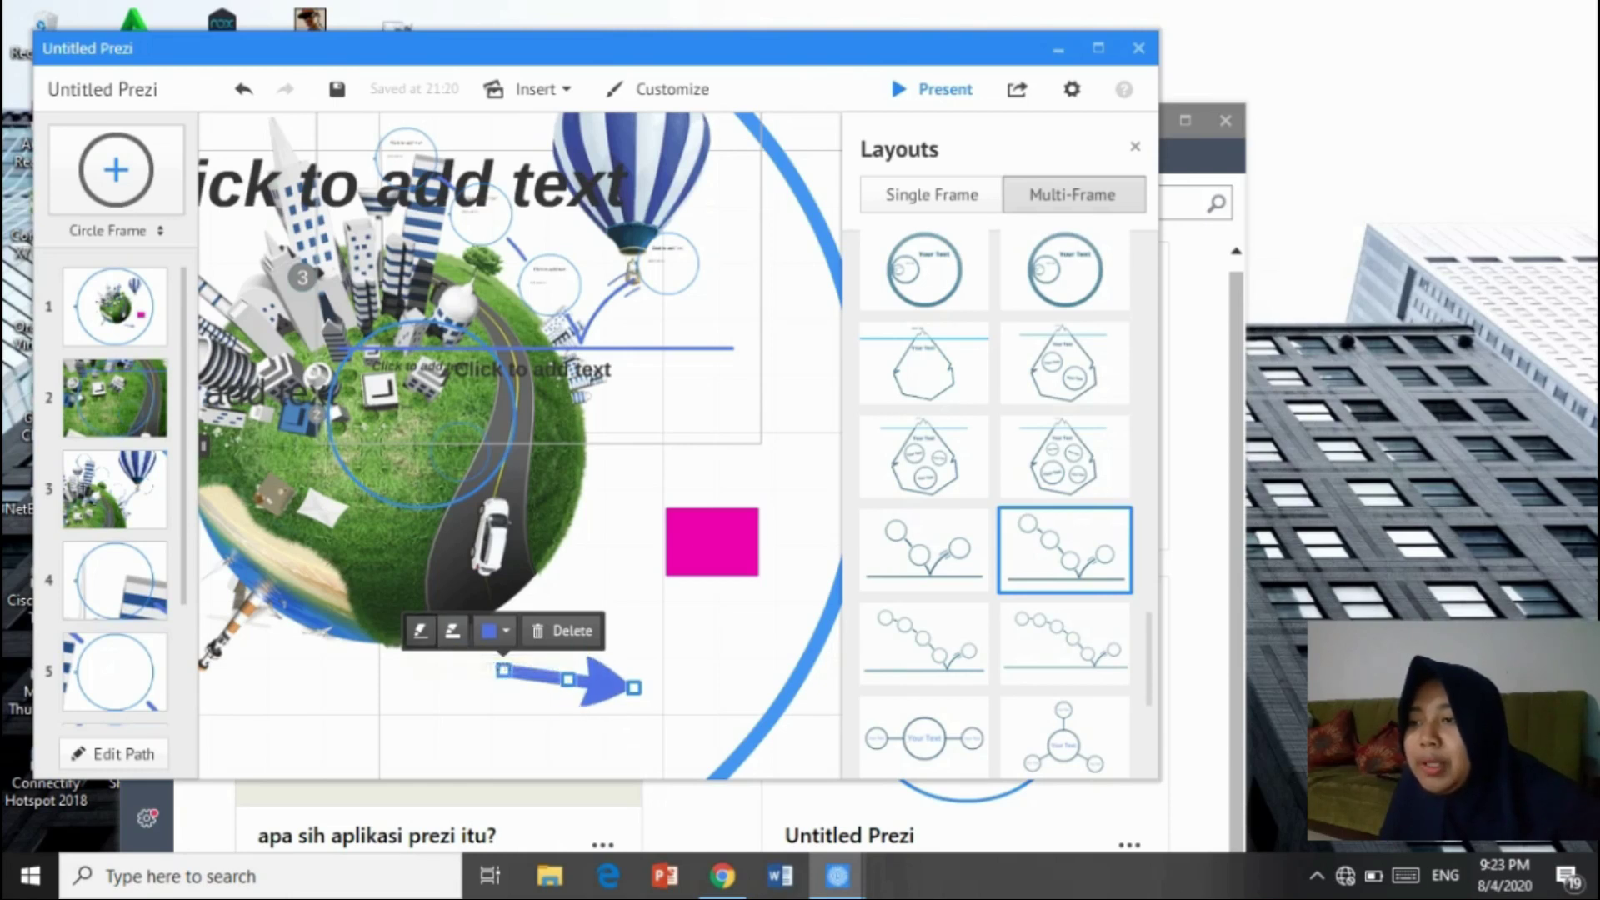
pyautogui.click(496, 631)
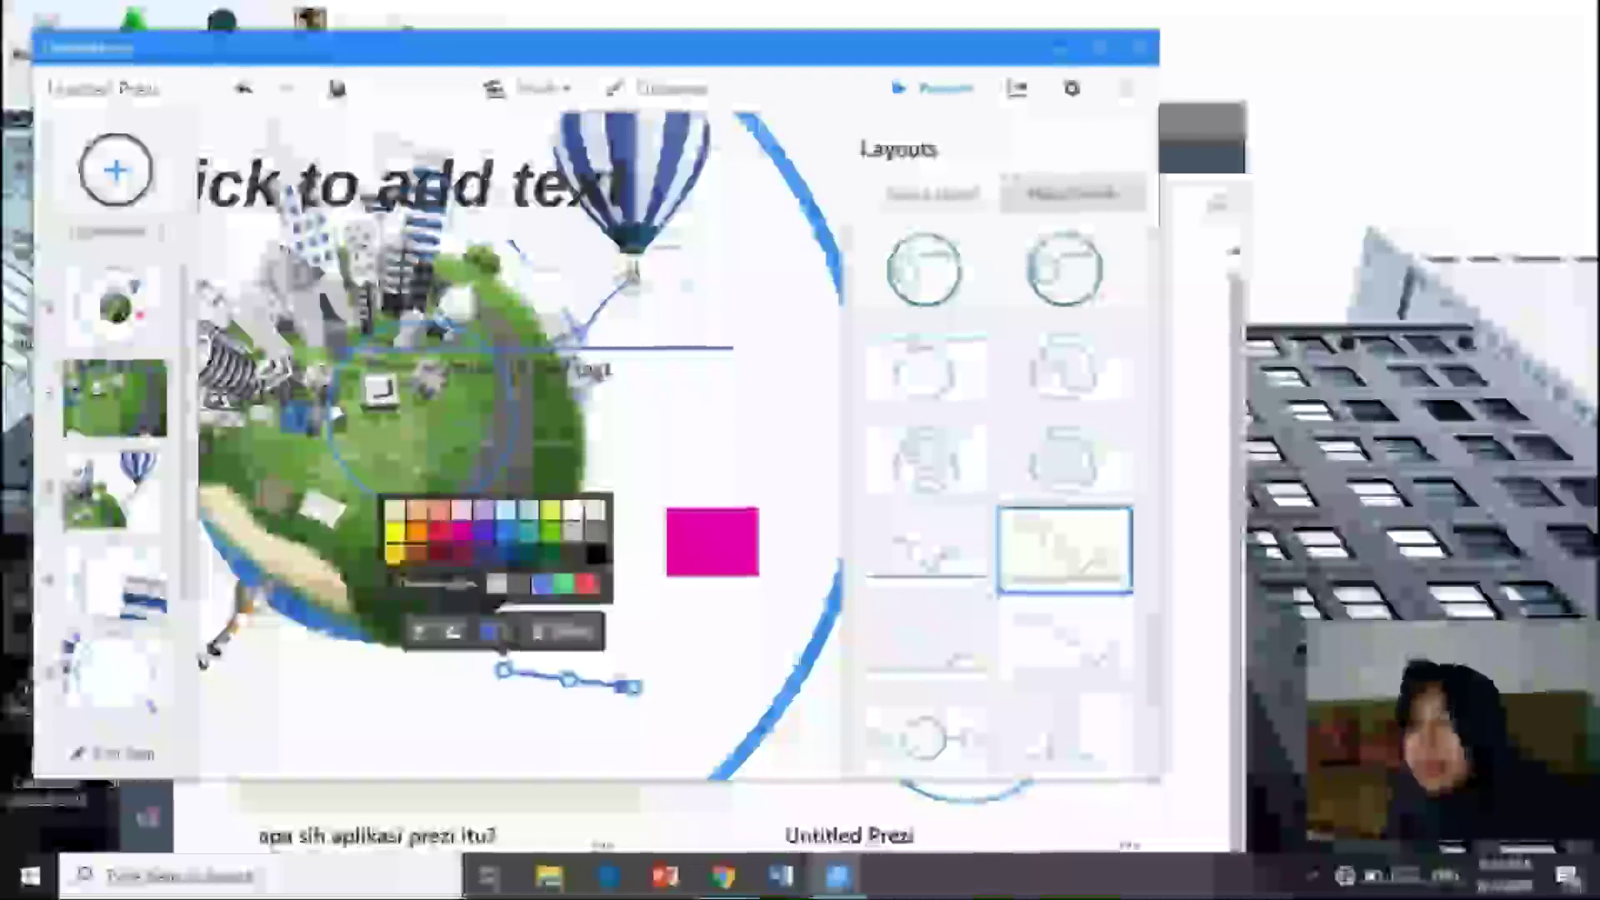
pyautogui.click(564, 583)
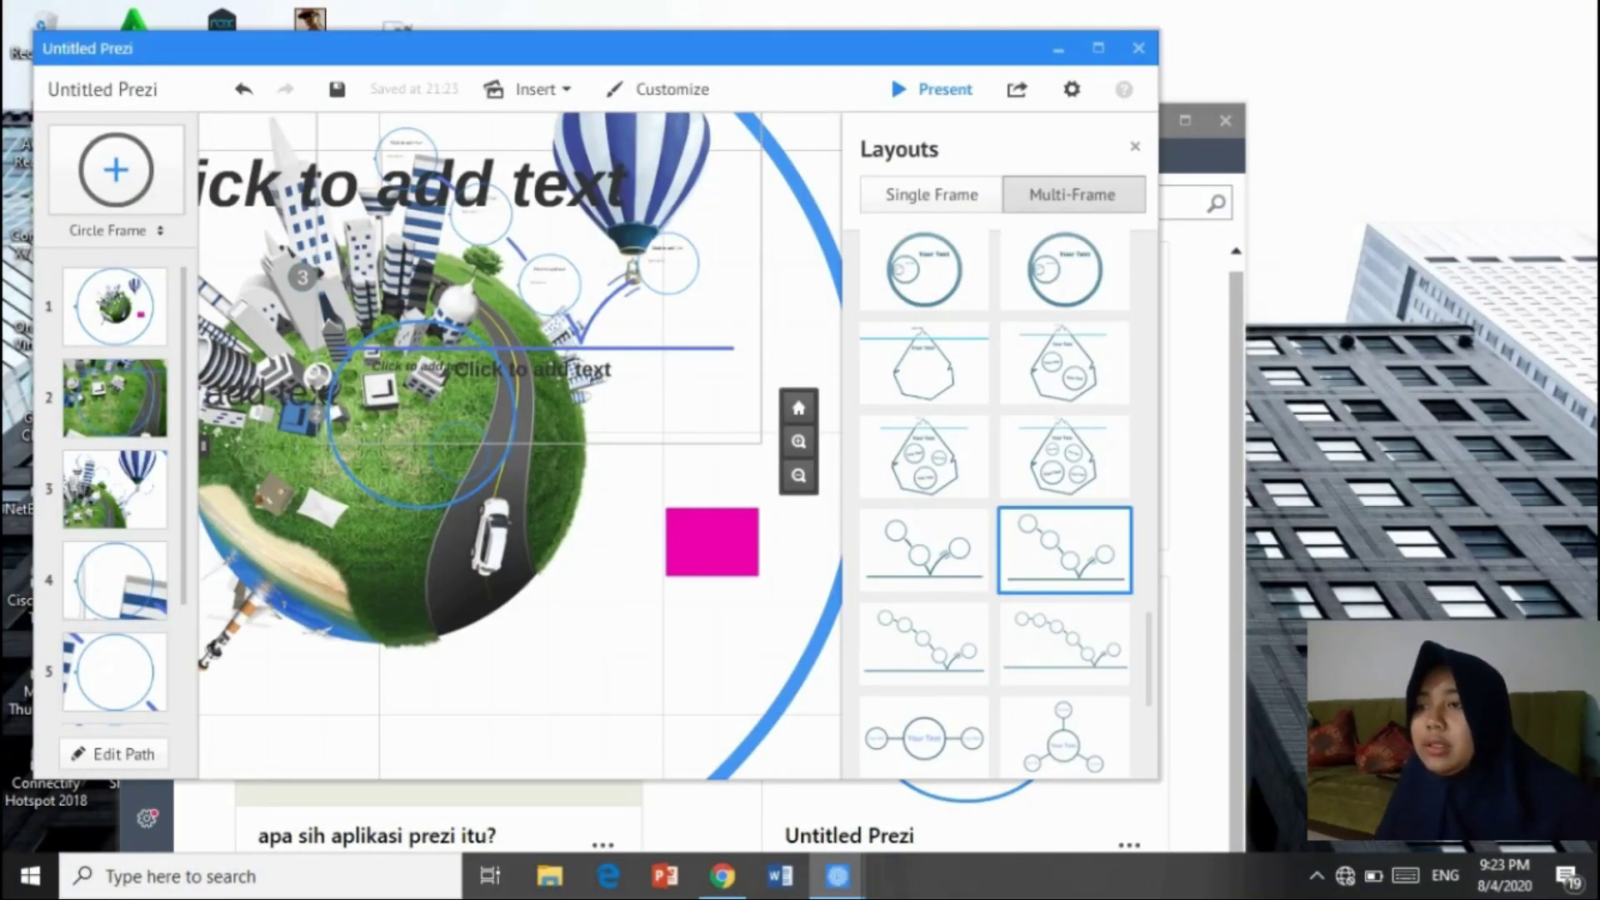
# Draw a long horizontal line below the globe and select it for formatting.
pyautogui.click(533, 89)
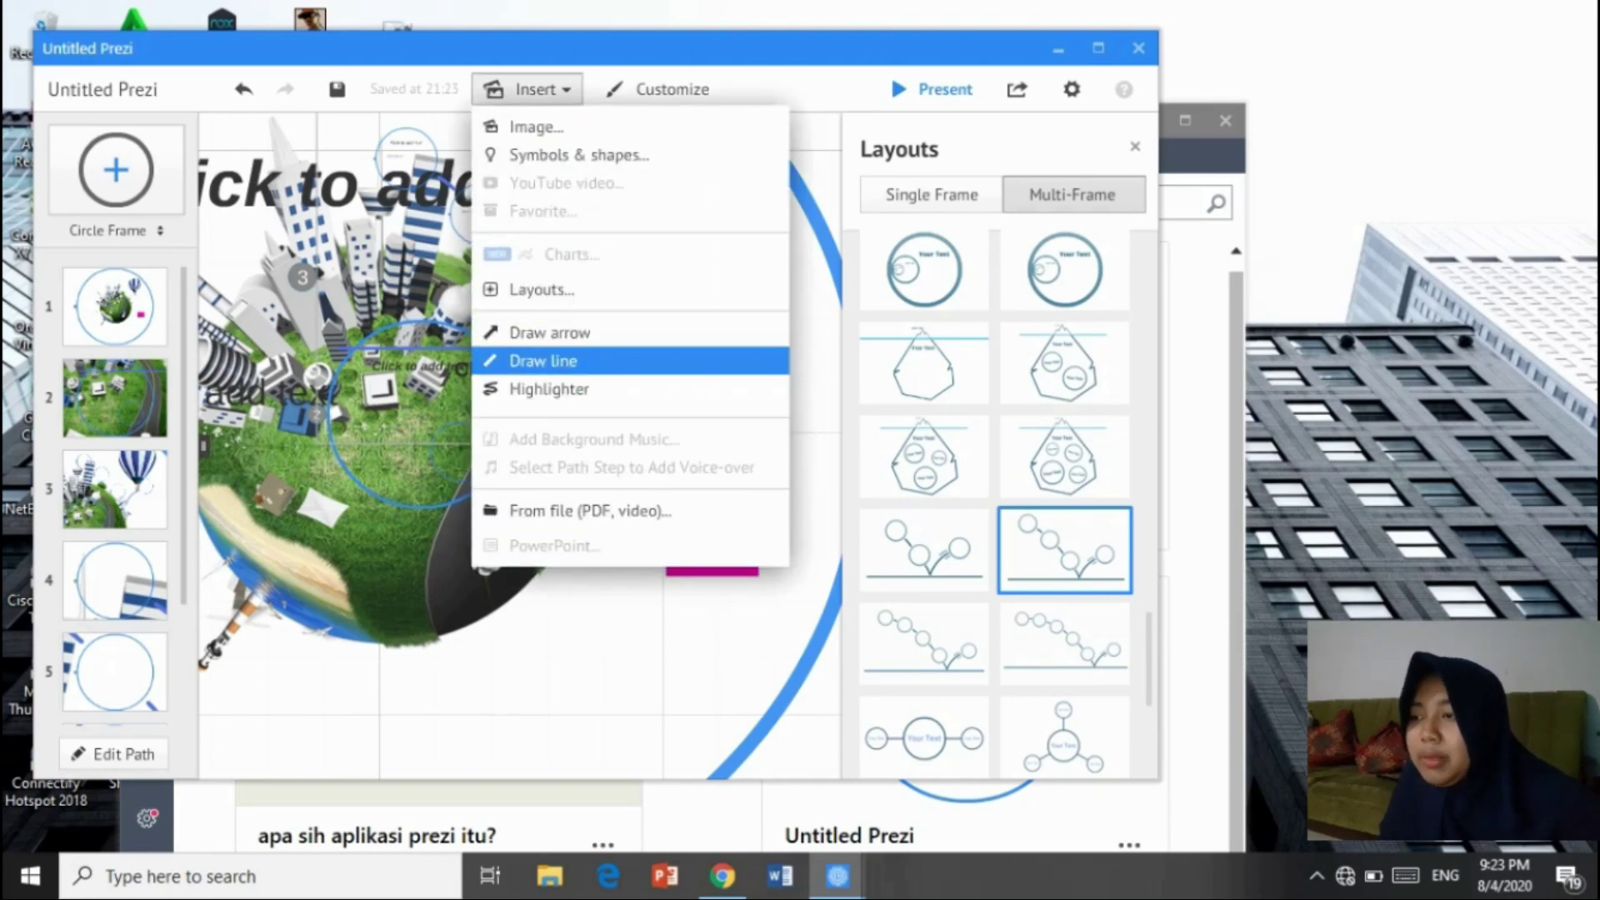
pyautogui.click(536, 357)
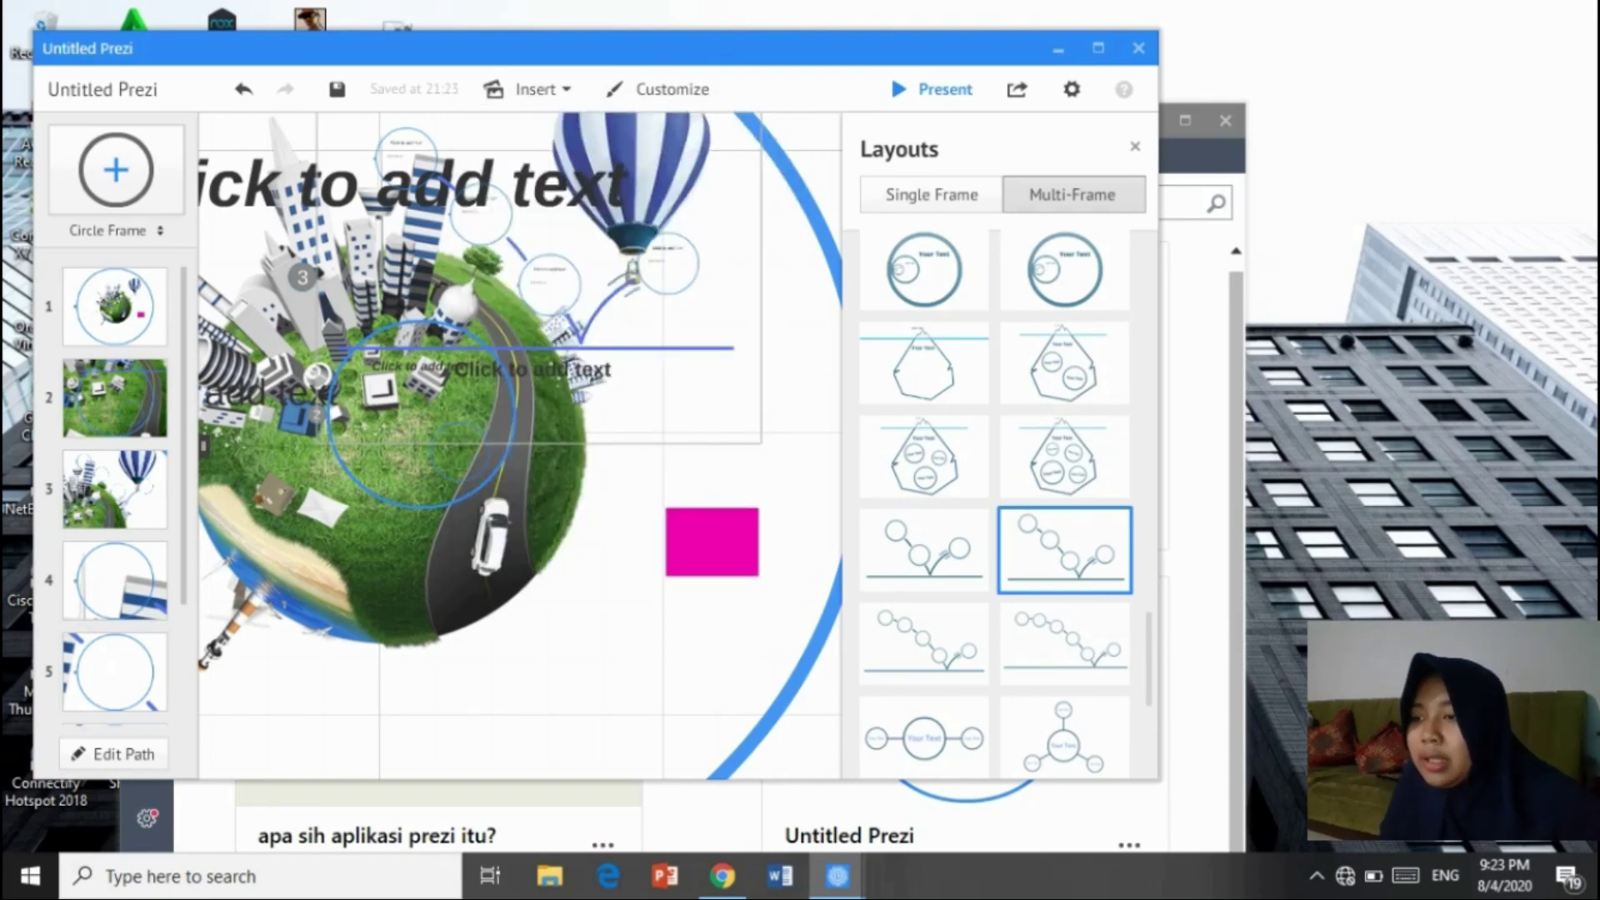
pyautogui.moveTo(438, 693); pyautogui.dragTo(695, 654)
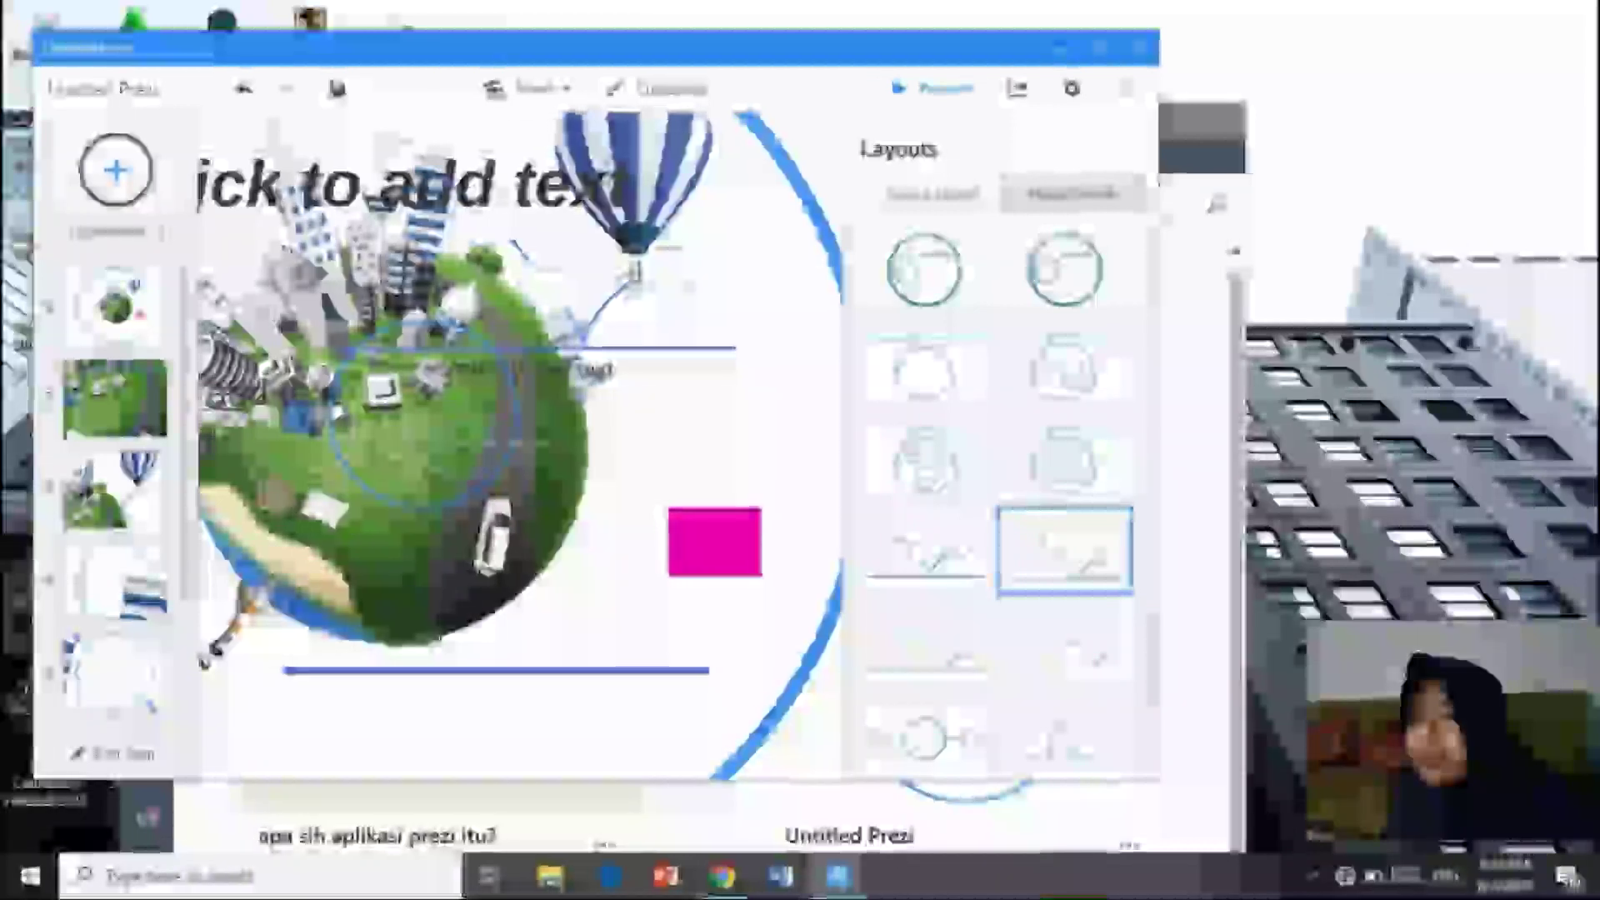
pyautogui.moveTo(500, 708); pyautogui.dragTo(522, 670)
pyautogui.click(523, 670)
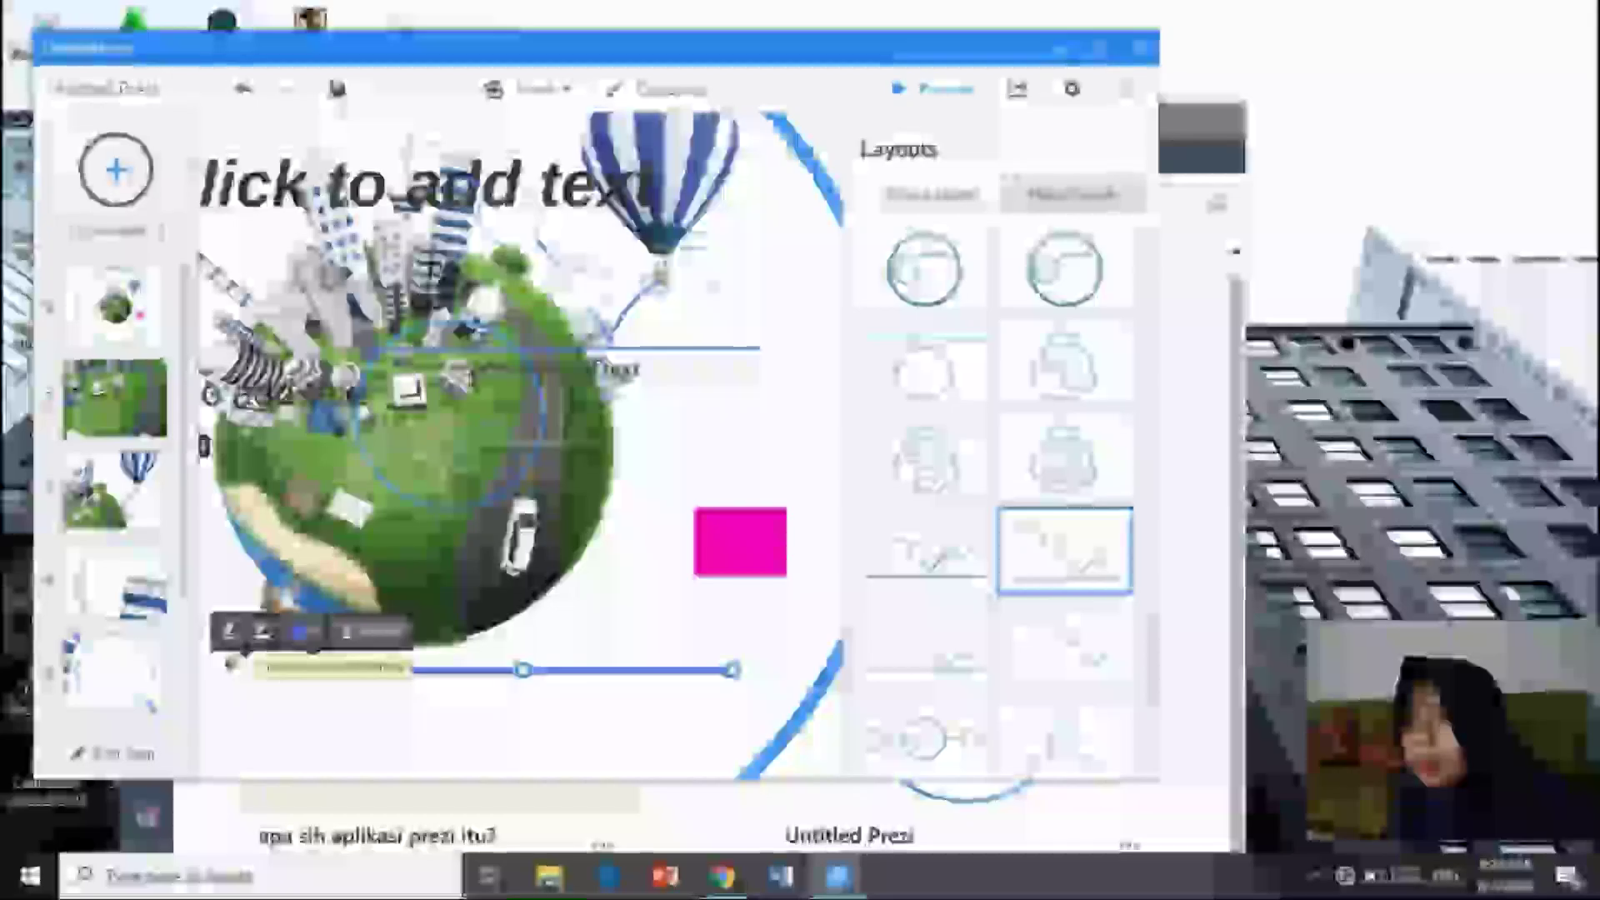
# Thicken the horizontal line below the globe and recolour it magenta.
pyautogui.click(229, 631)
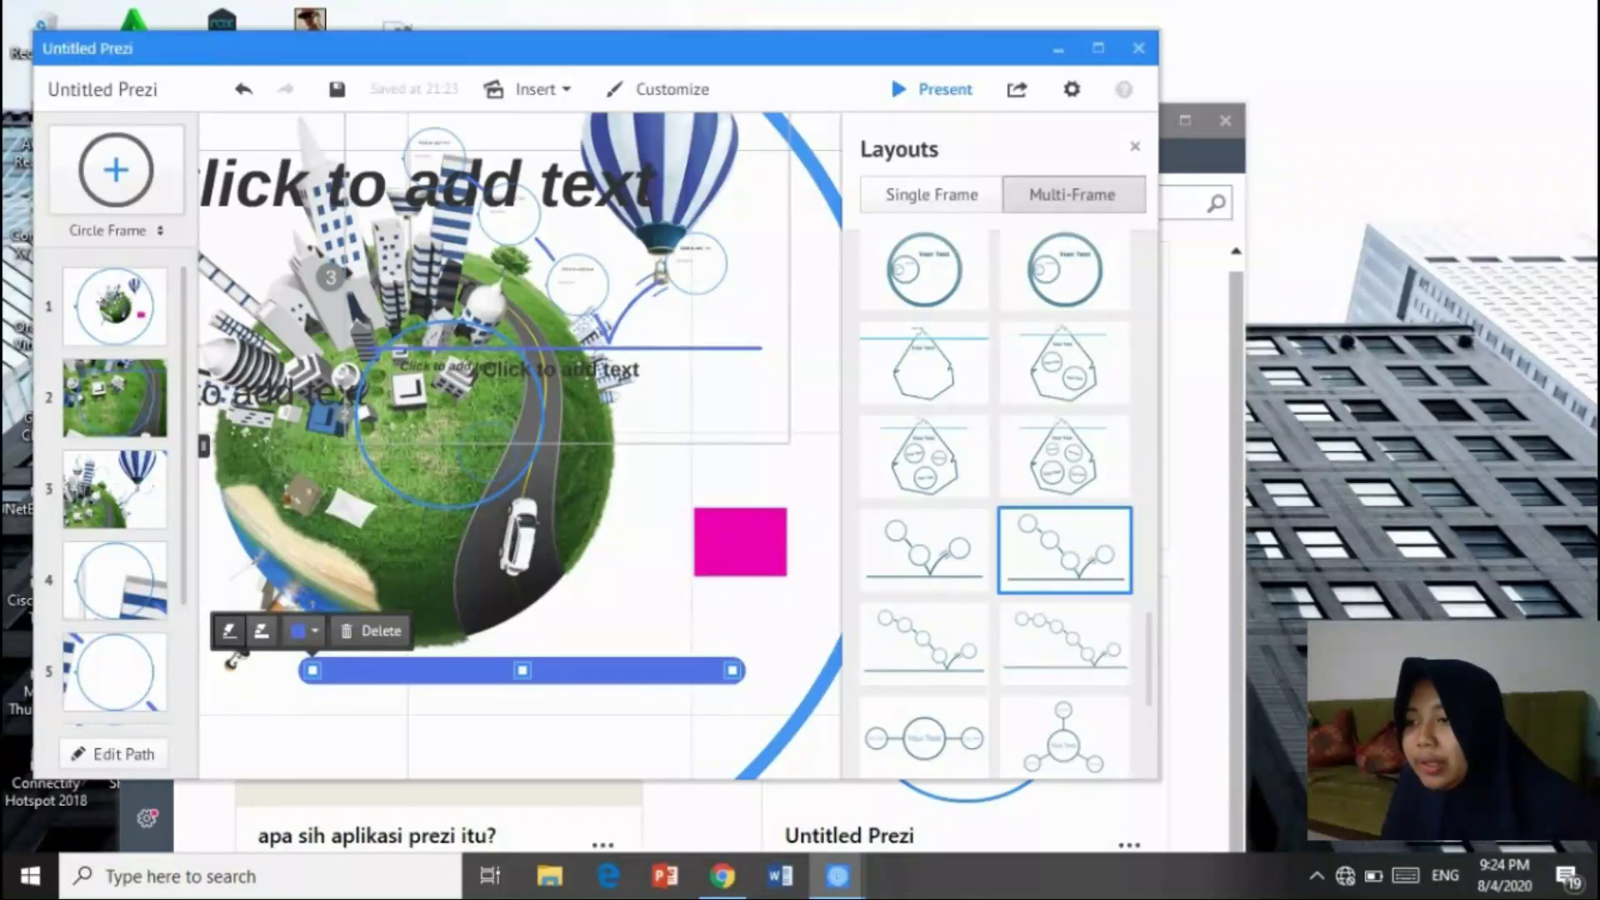
pyautogui.click(306, 631)
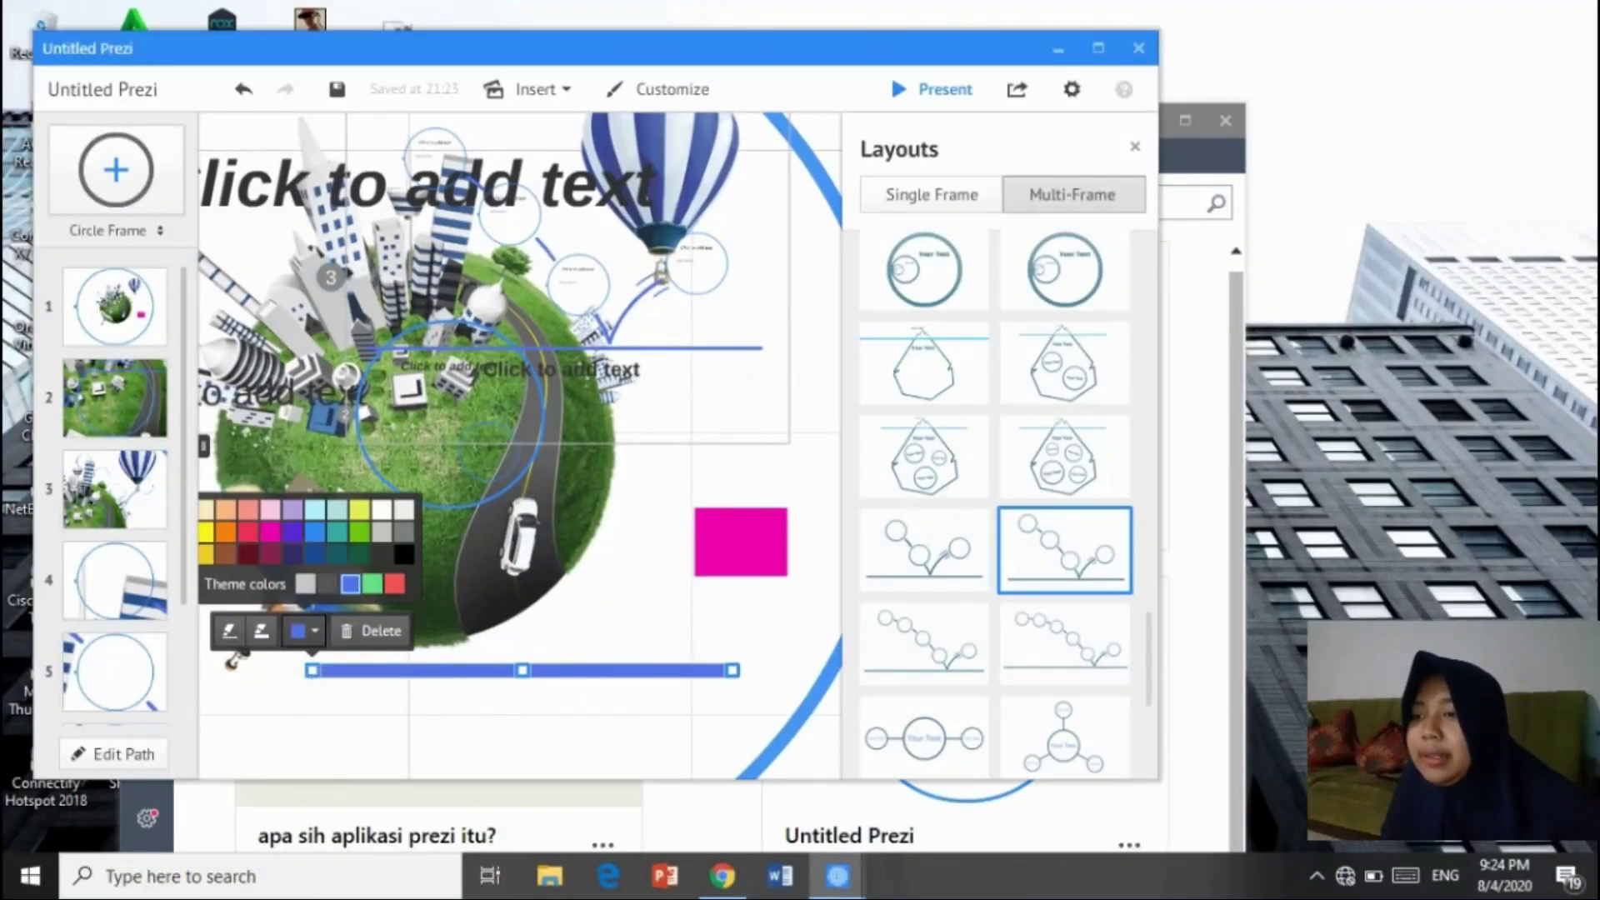
pyautogui.click(295, 531)
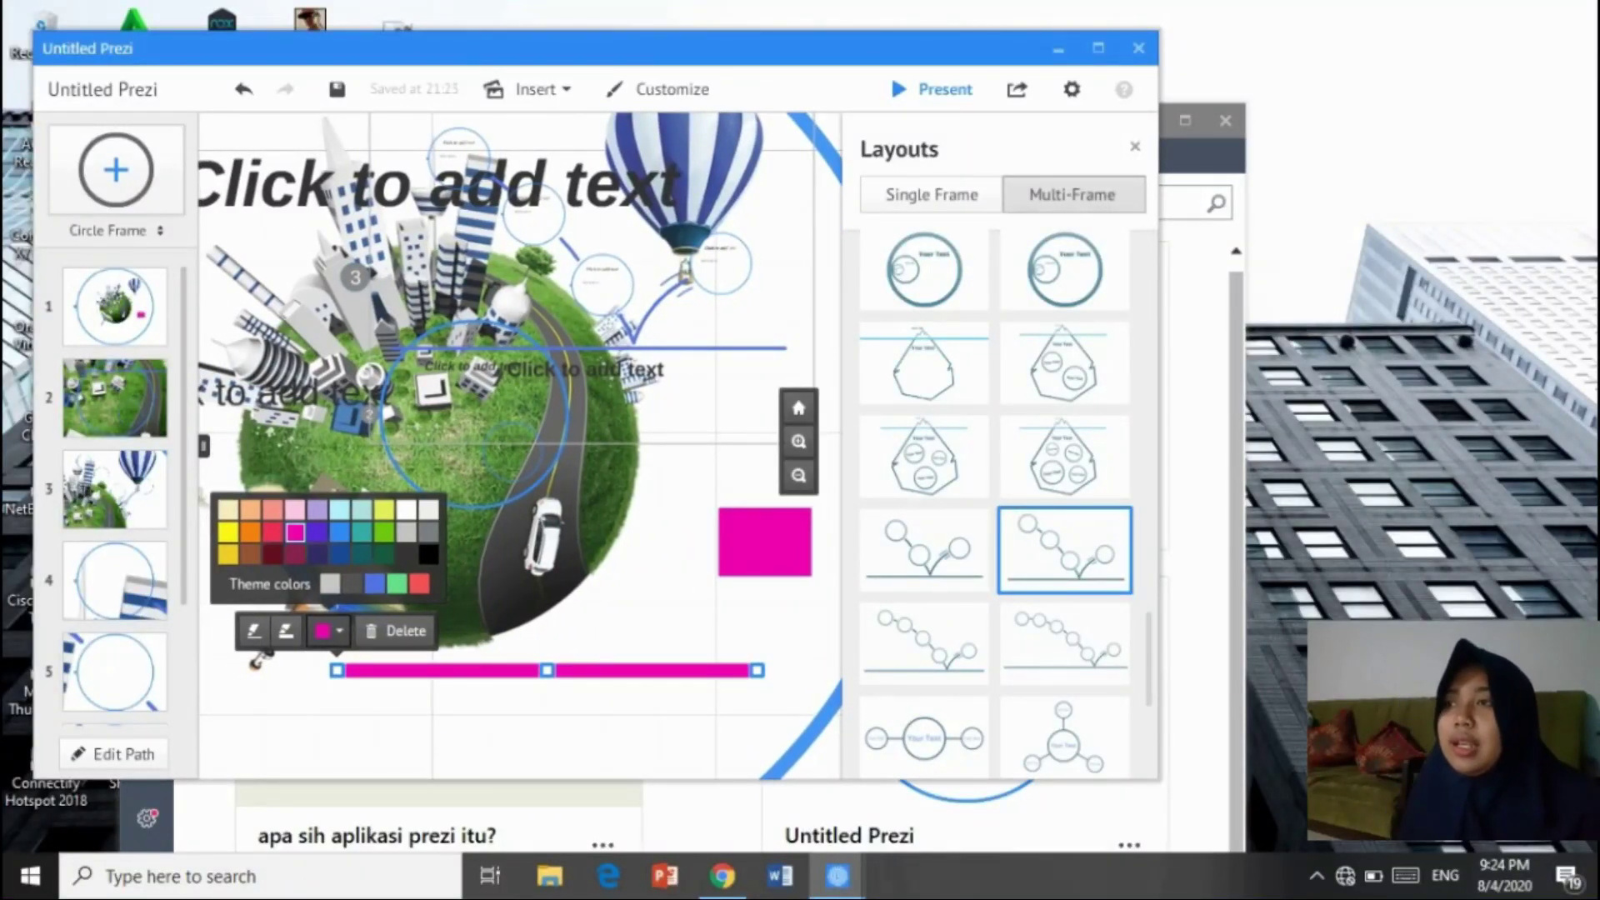
pyautogui.press('Escape')
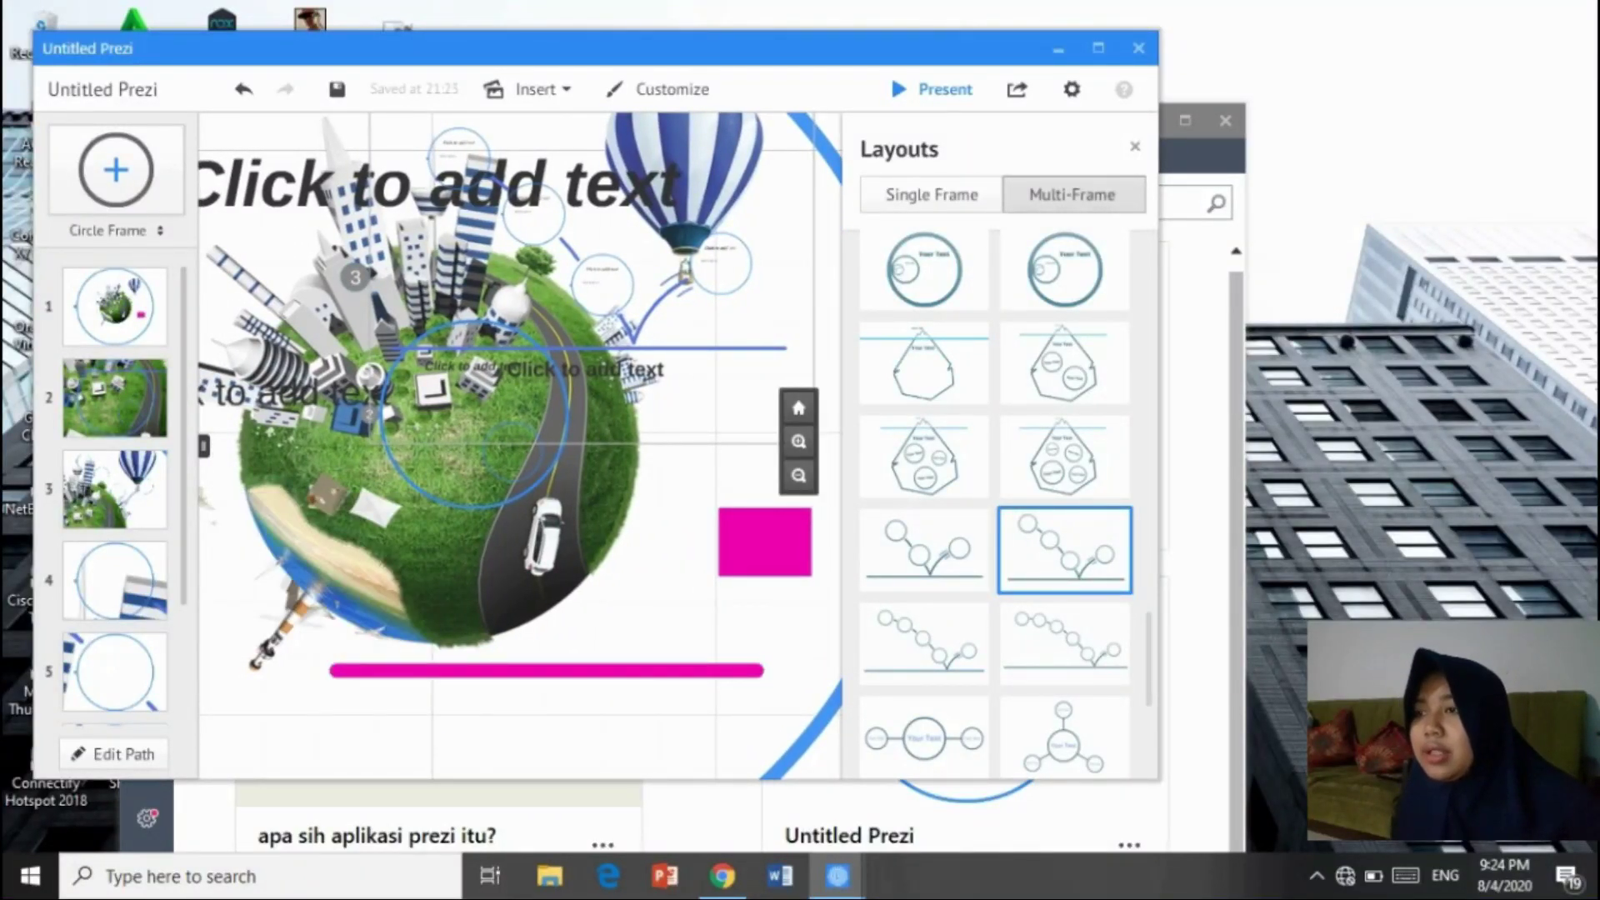
# Draw a freehand highlighter scribble with two loops over the magenta line and recolour it black.
pyautogui.click(526, 90)
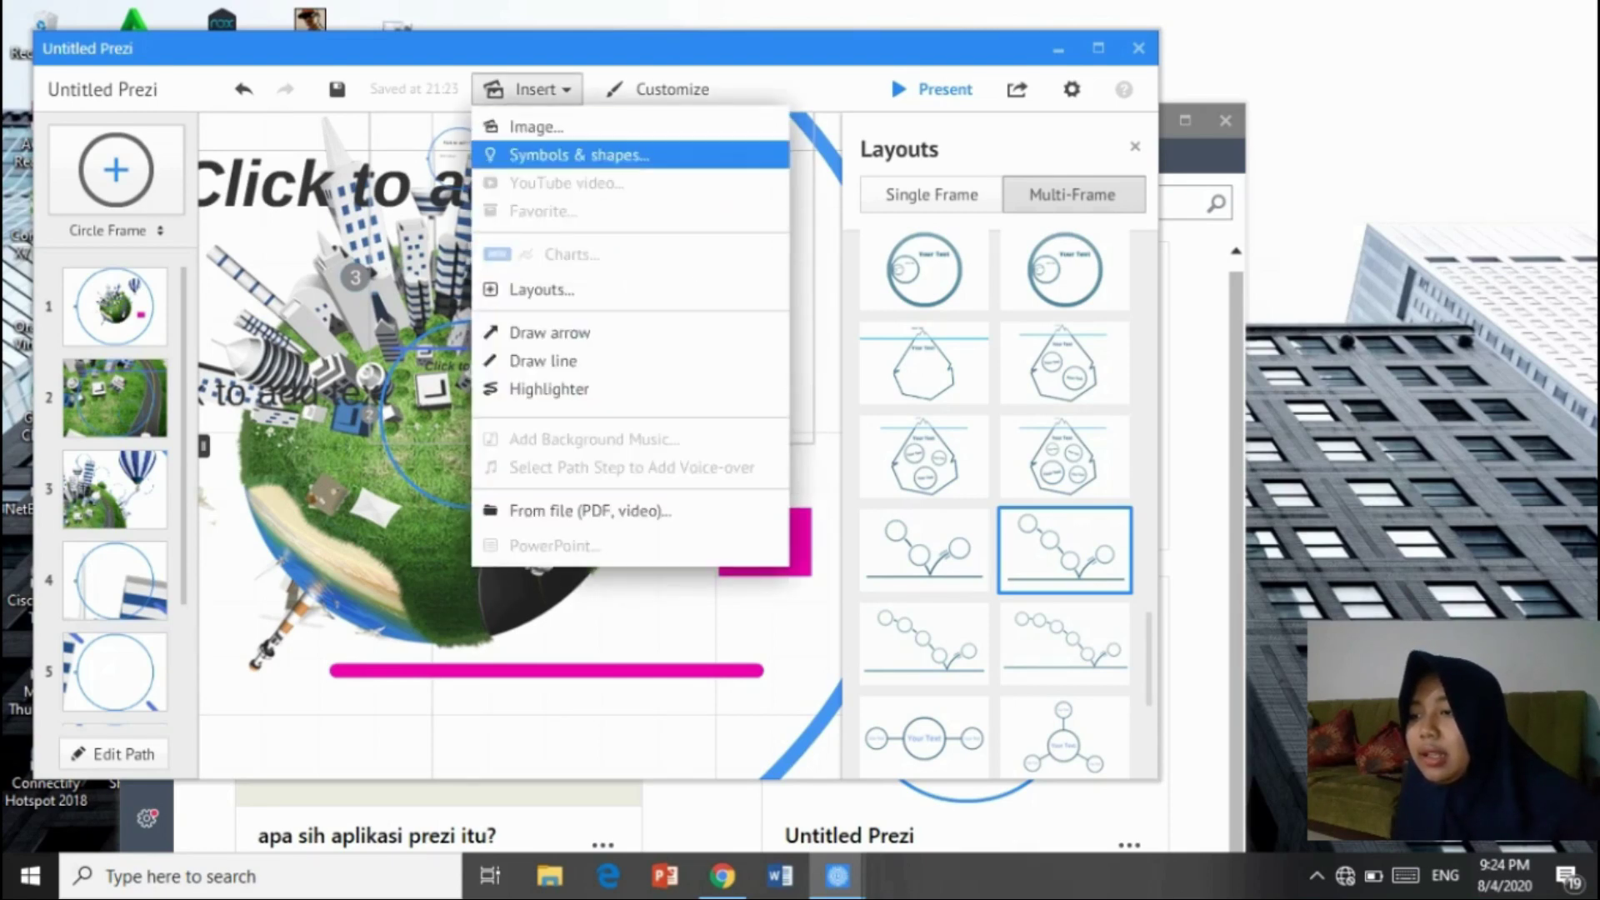
pyautogui.press('Escape')
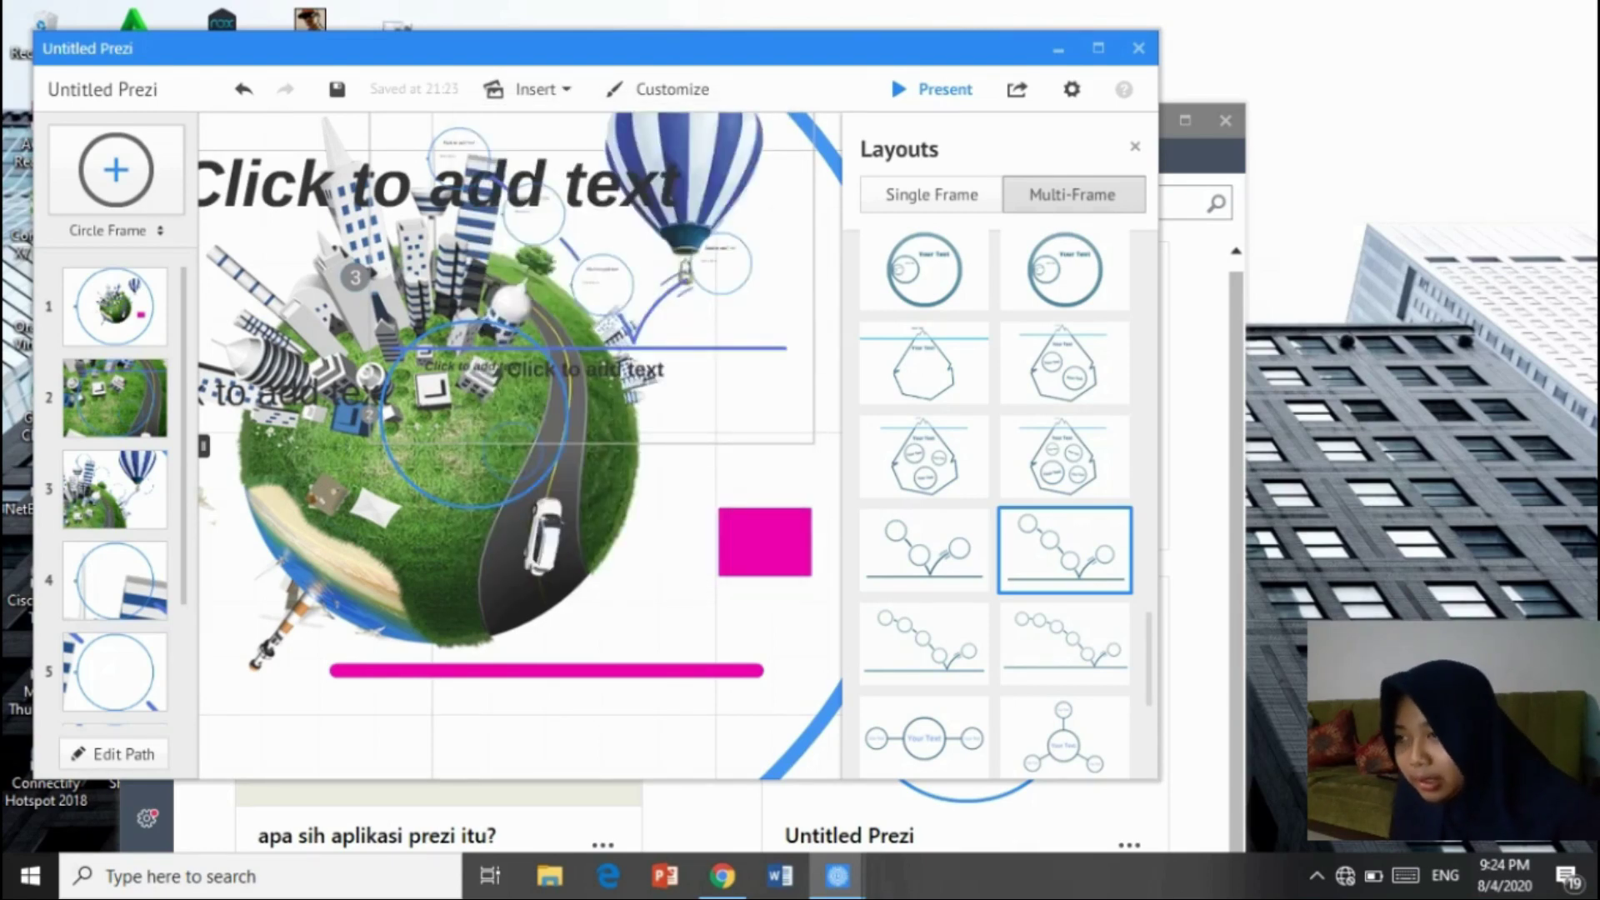
pyautogui.moveTo(356, 715)
pyautogui.mouseDown()
pyautogui.moveTo(424, 664)
pyautogui.moveTo(521, 719)
pyautogui.moveTo(643, 677)
pyautogui.moveTo(619, 647)
pyautogui.mouseUp()
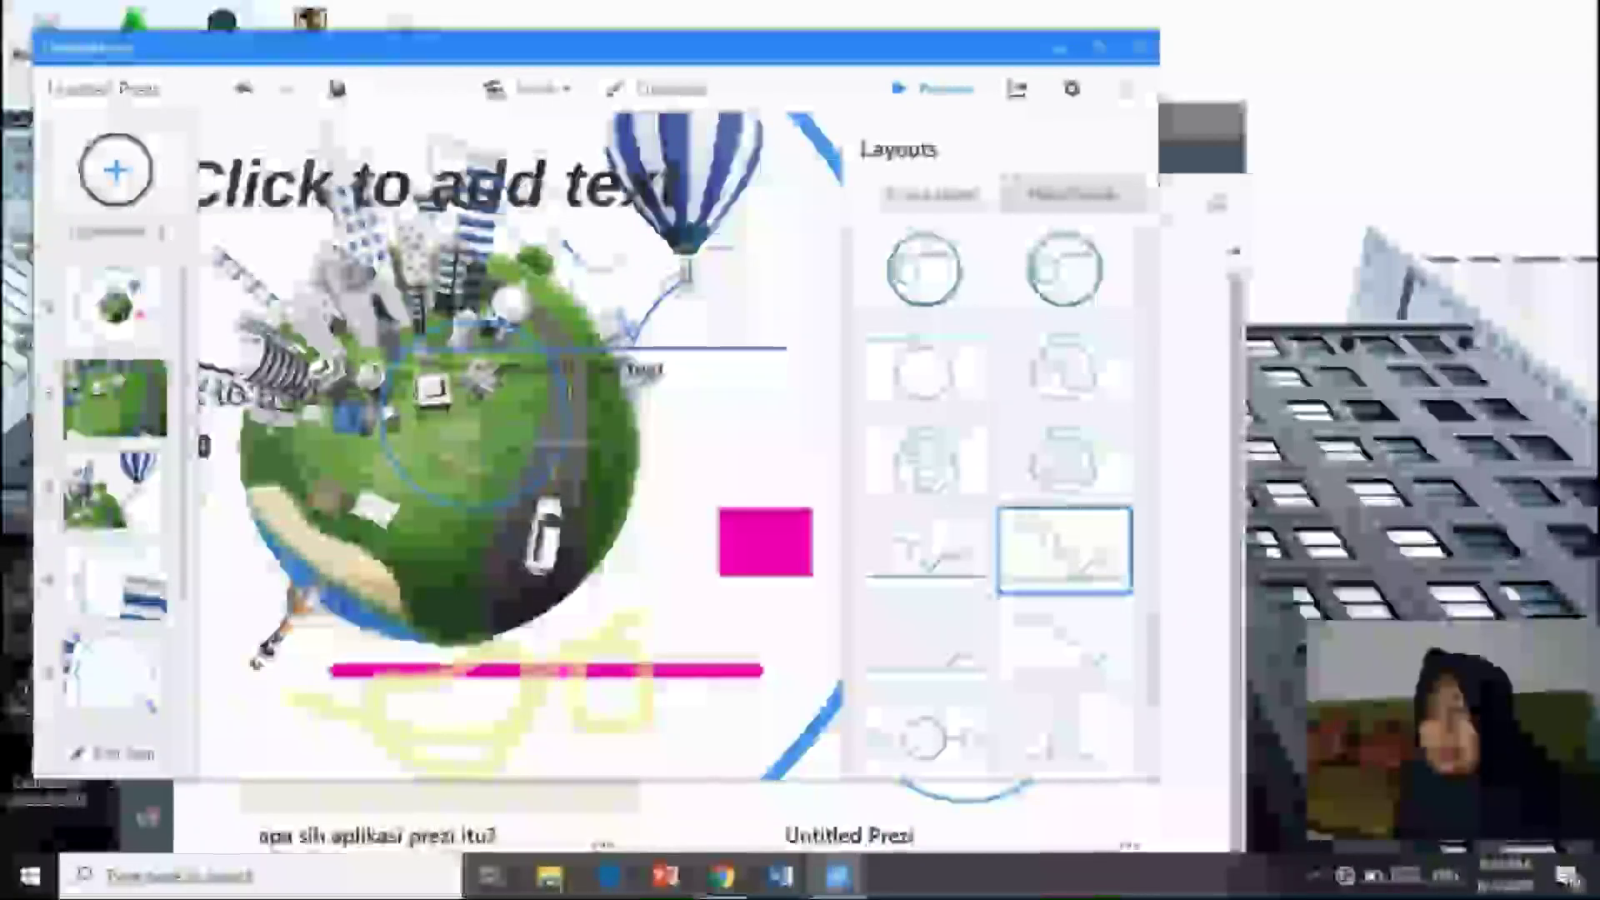
pyautogui.click(521, 691)
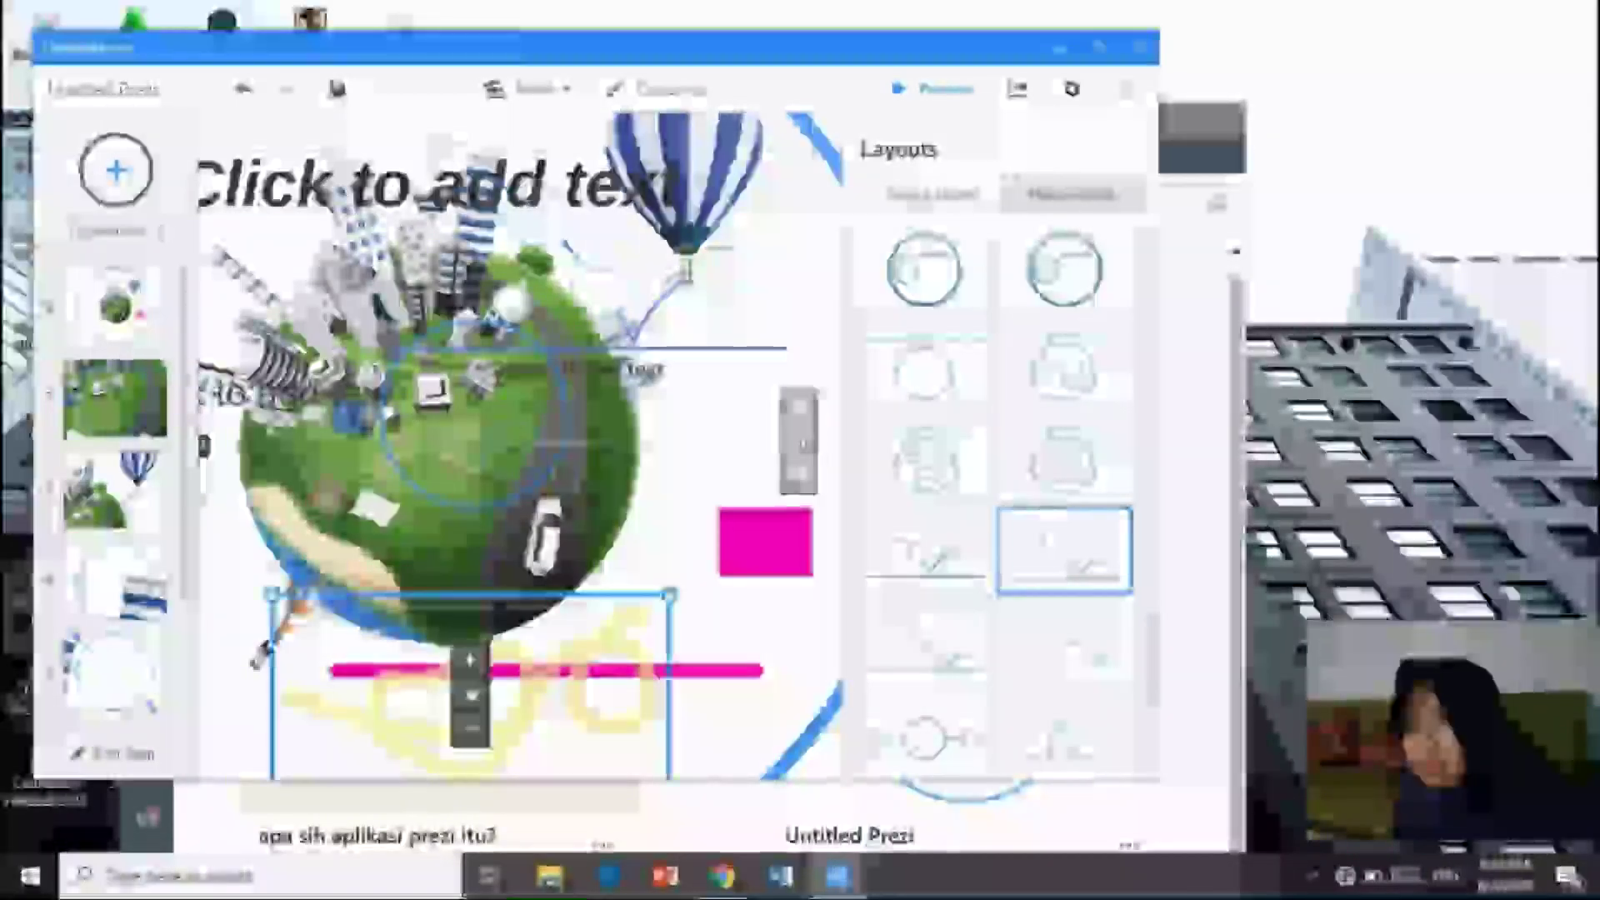
pyautogui.click(421, 567)
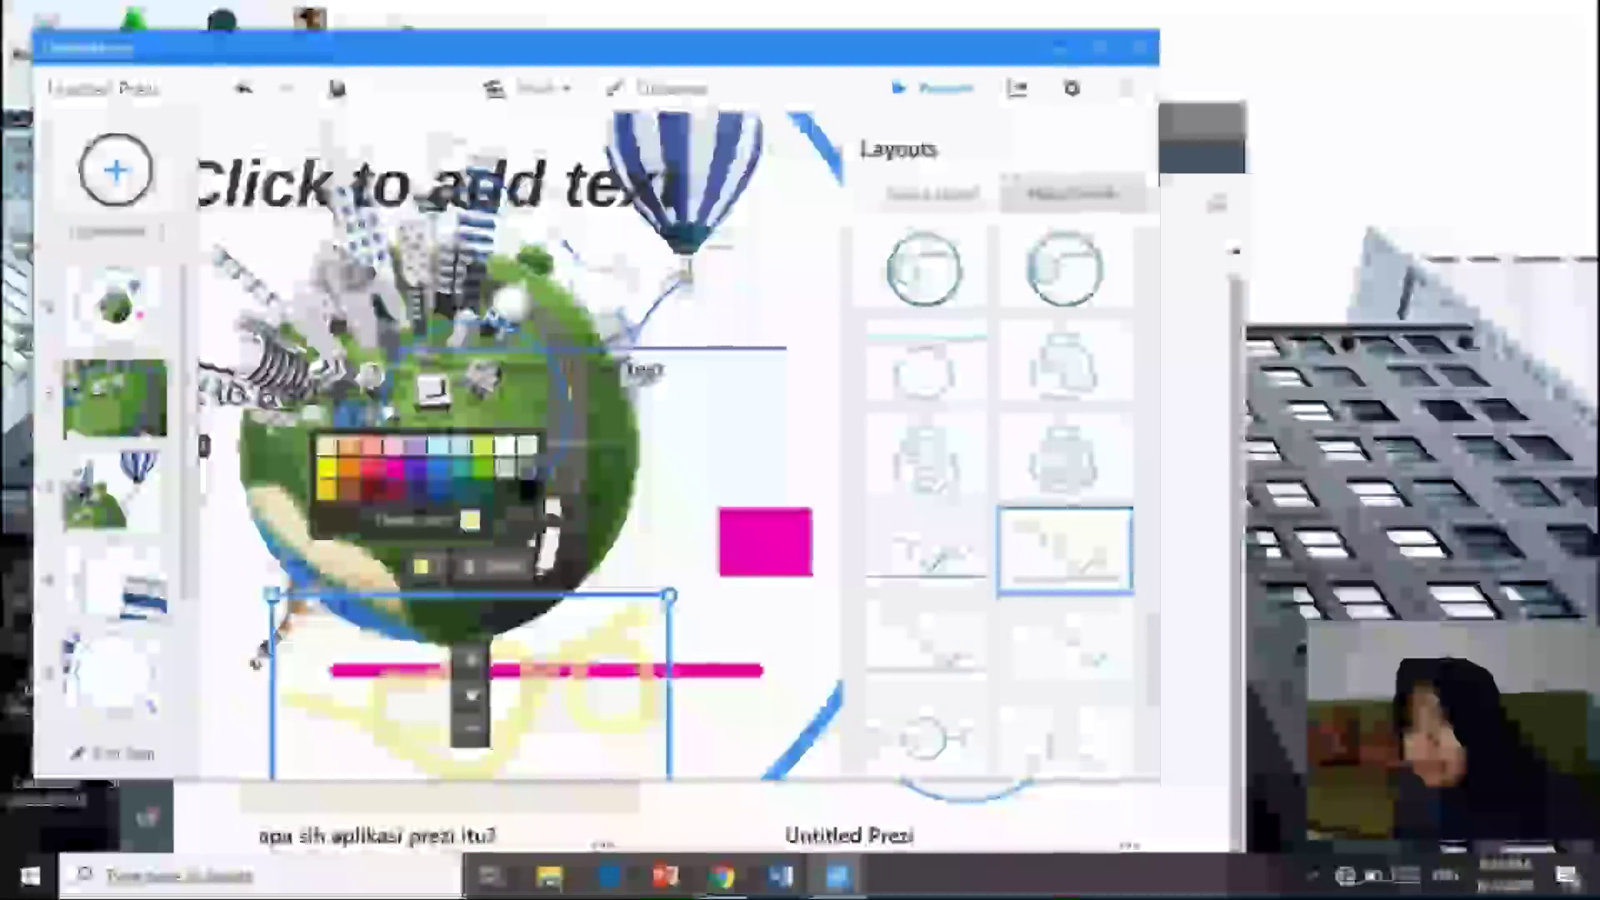
pyautogui.click(505, 490)
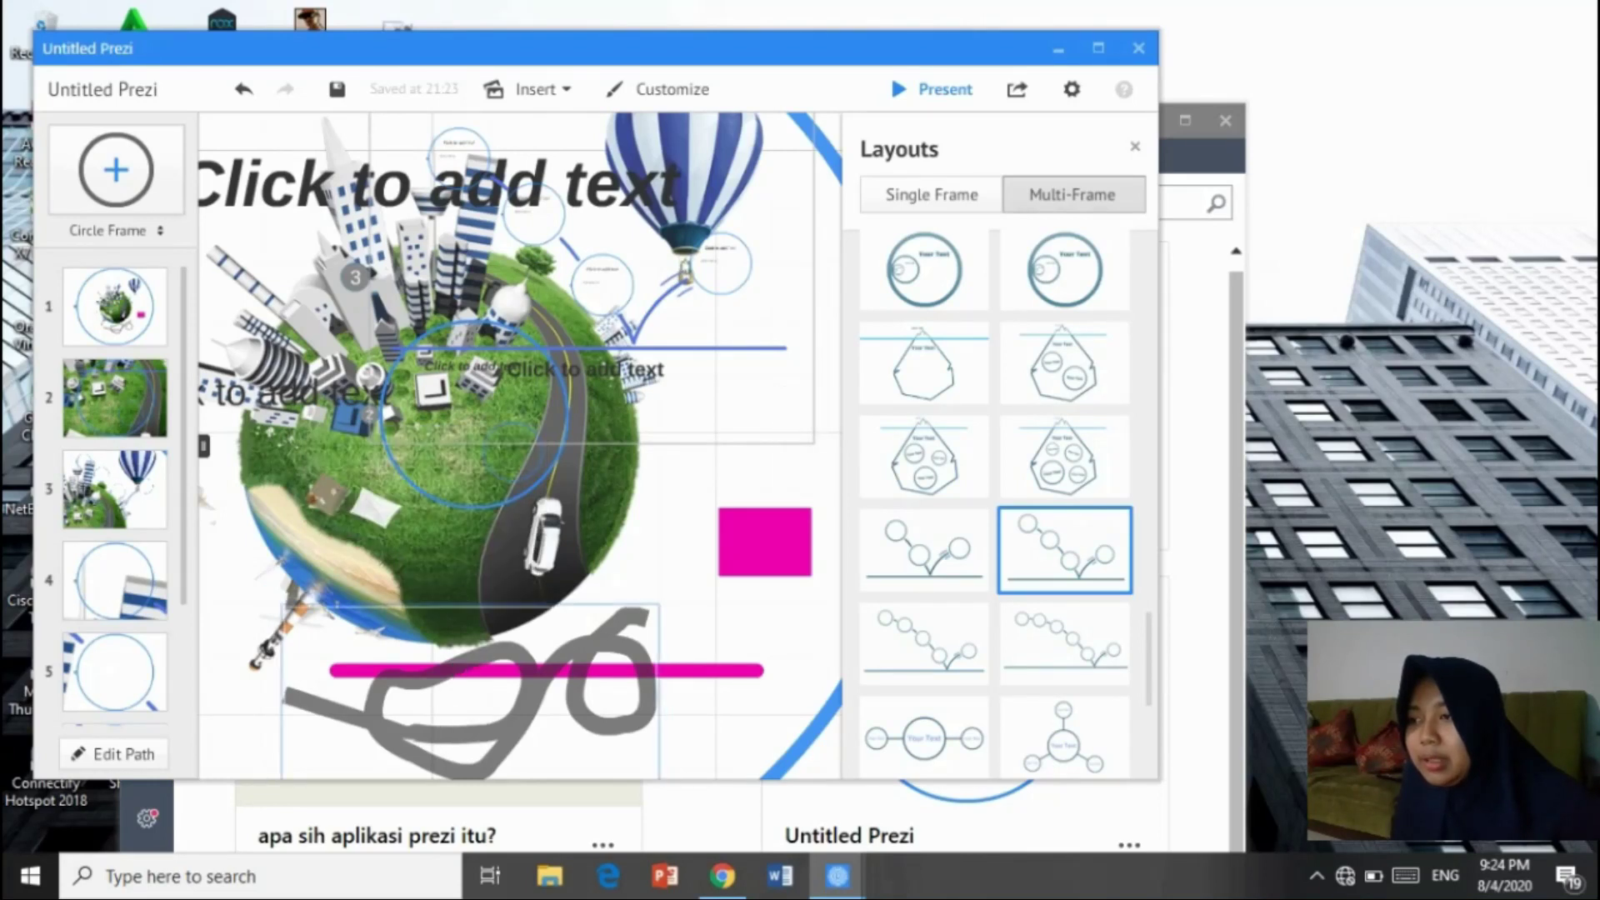
# Move the highlighter scribble above the large title placeholder, over the upper arc of the circular frame, and browse the multi-frame layouts.
pyautogui.moveTo(471, 694)
pyautogui.mouseDown()
pyautogui.moveTo(554, 610)
pyautogui.moveTo(375, 333)
pyautogui.moveTo(566, 648)
pyautogui.moveTo(576, 693)
pyautogui.moveTo(116, 457)
pyautogui.moveTo(578, 618)
pyautogui.moveTo(486, 214)
pyautogui.mouseUp()
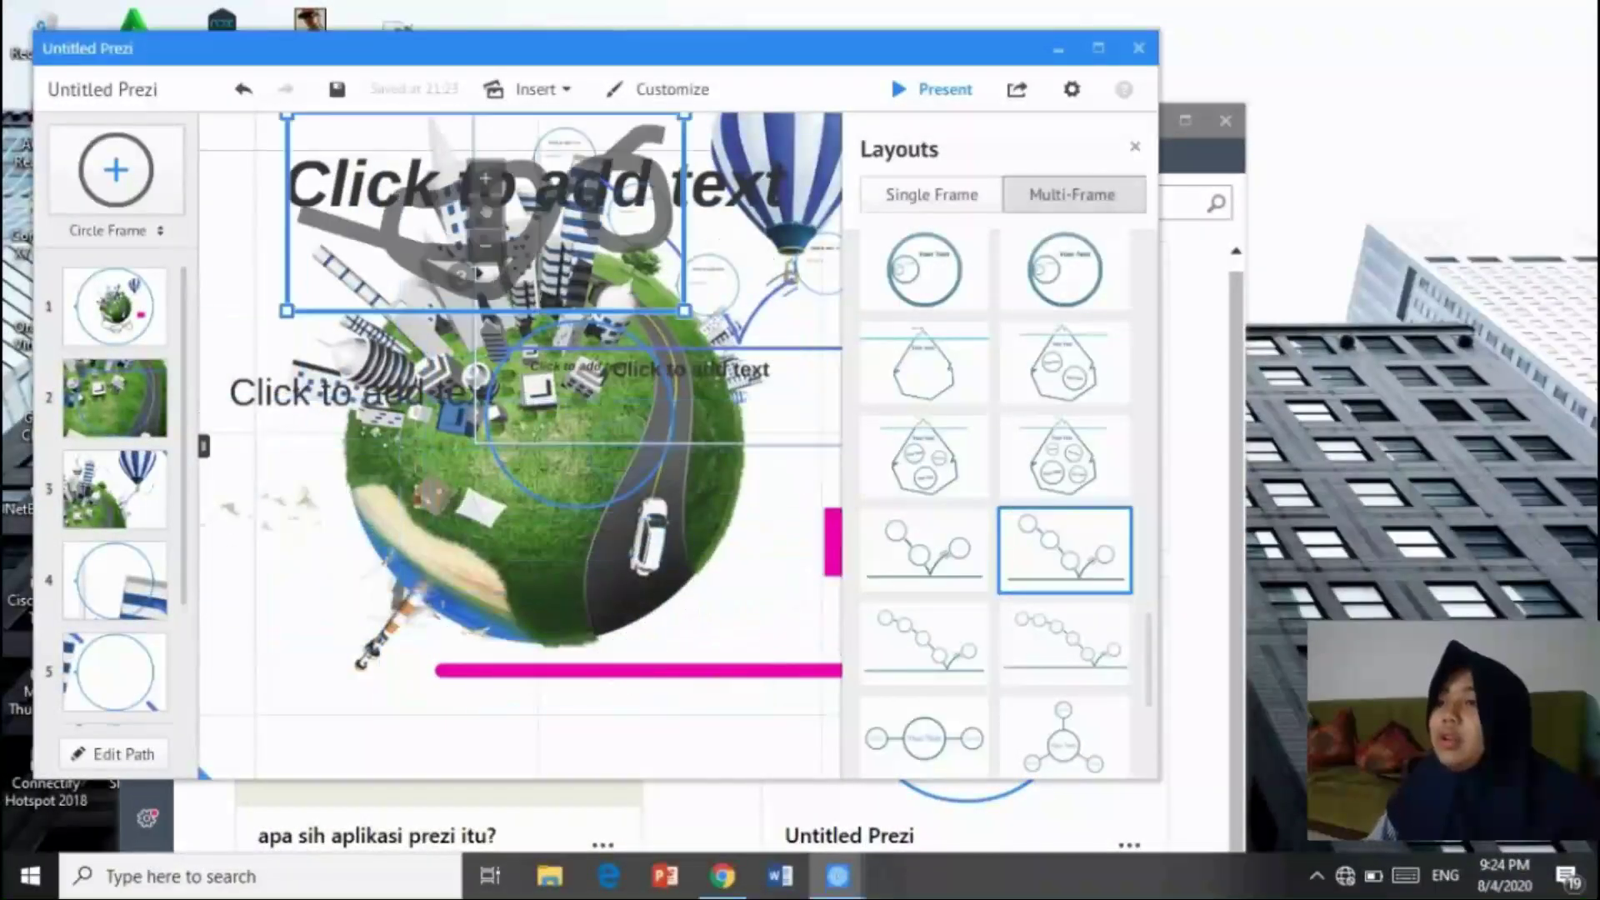
pyautogui.moveTo(510, 345)
pyautogui.mouseDown()
pyautogui.moveTo(467, 158)
pyautogui.moveTo(543, 303)
pyautogui.moveTo(531, 275)
pyautogui.mouseUp()
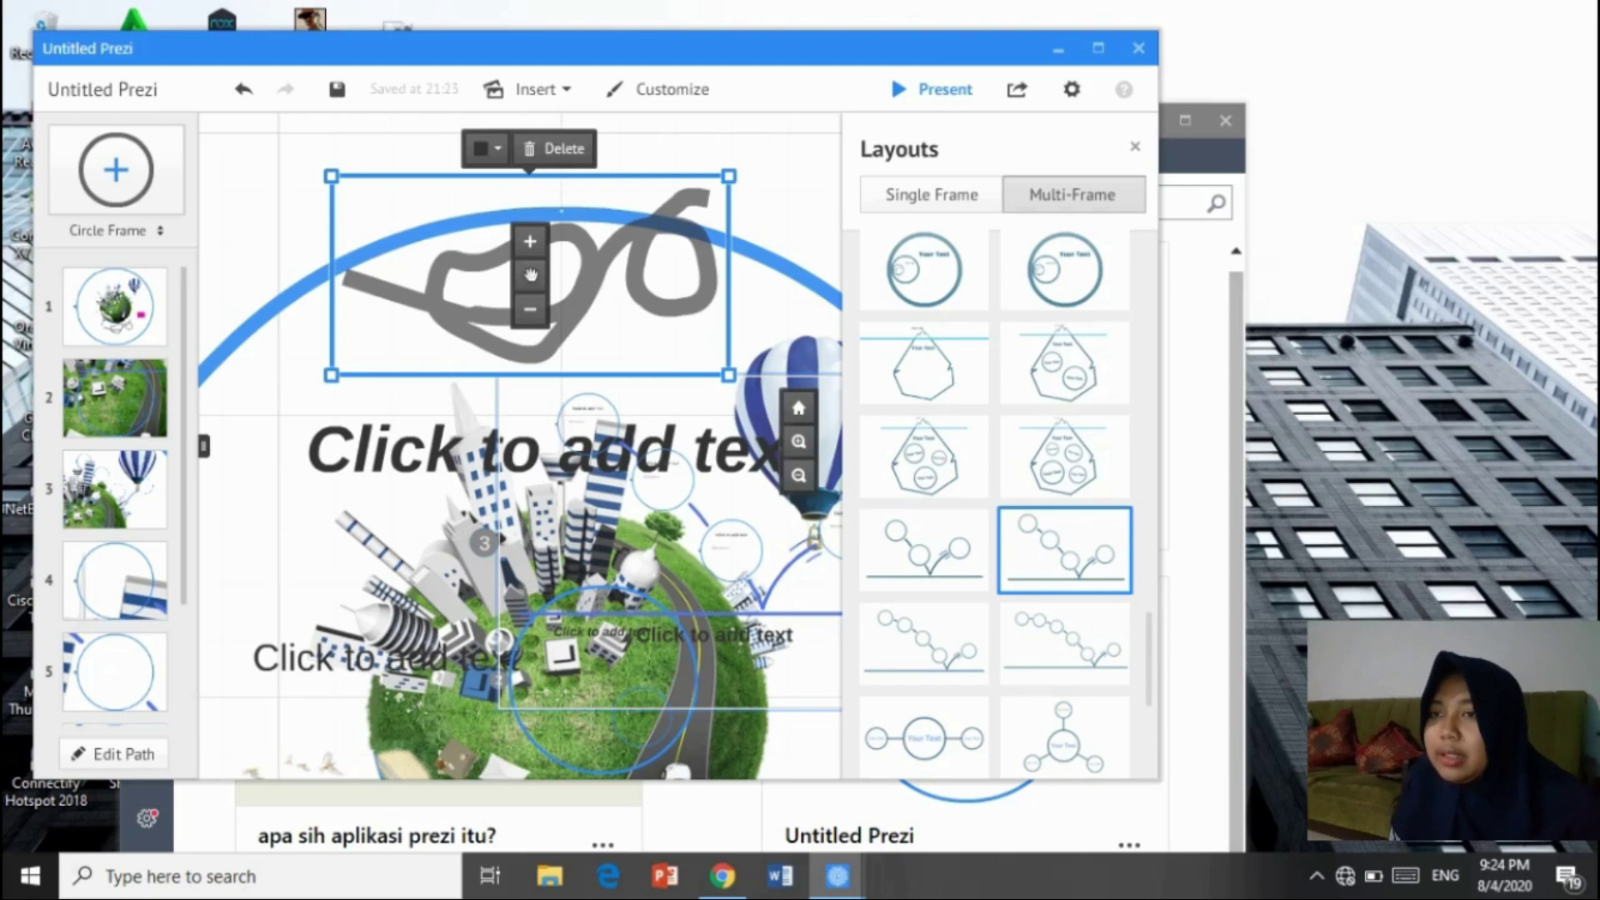
pyautogui.scroll(-4, 994, 504)
pyautogui.scroll(14, 995, 504)
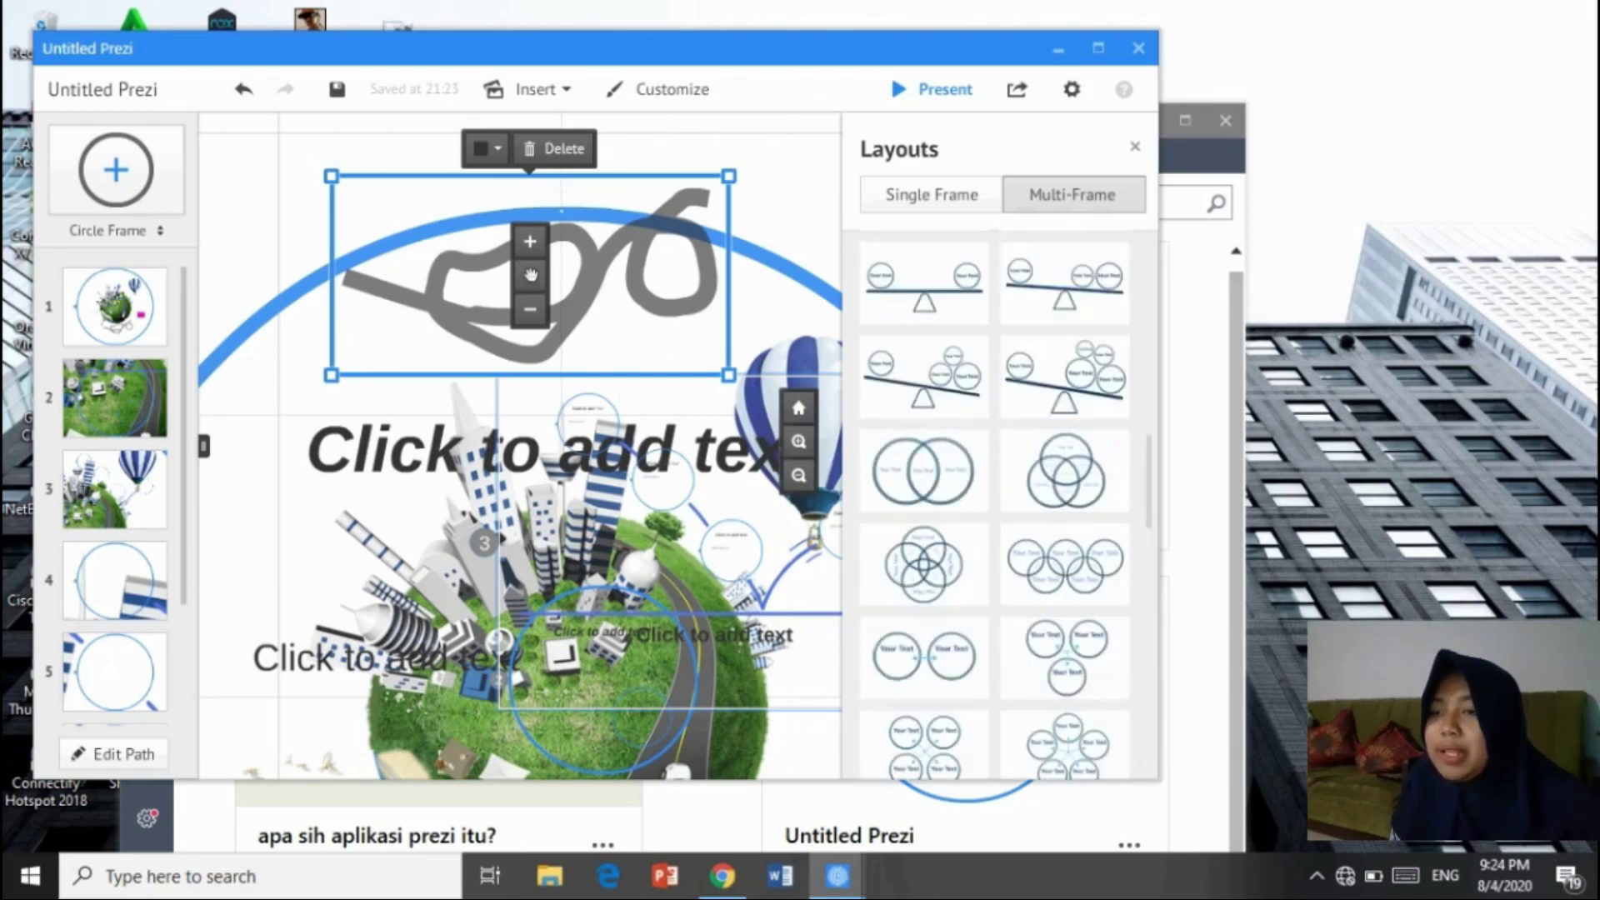
pyautogui.scroll(-5, 995, 504)
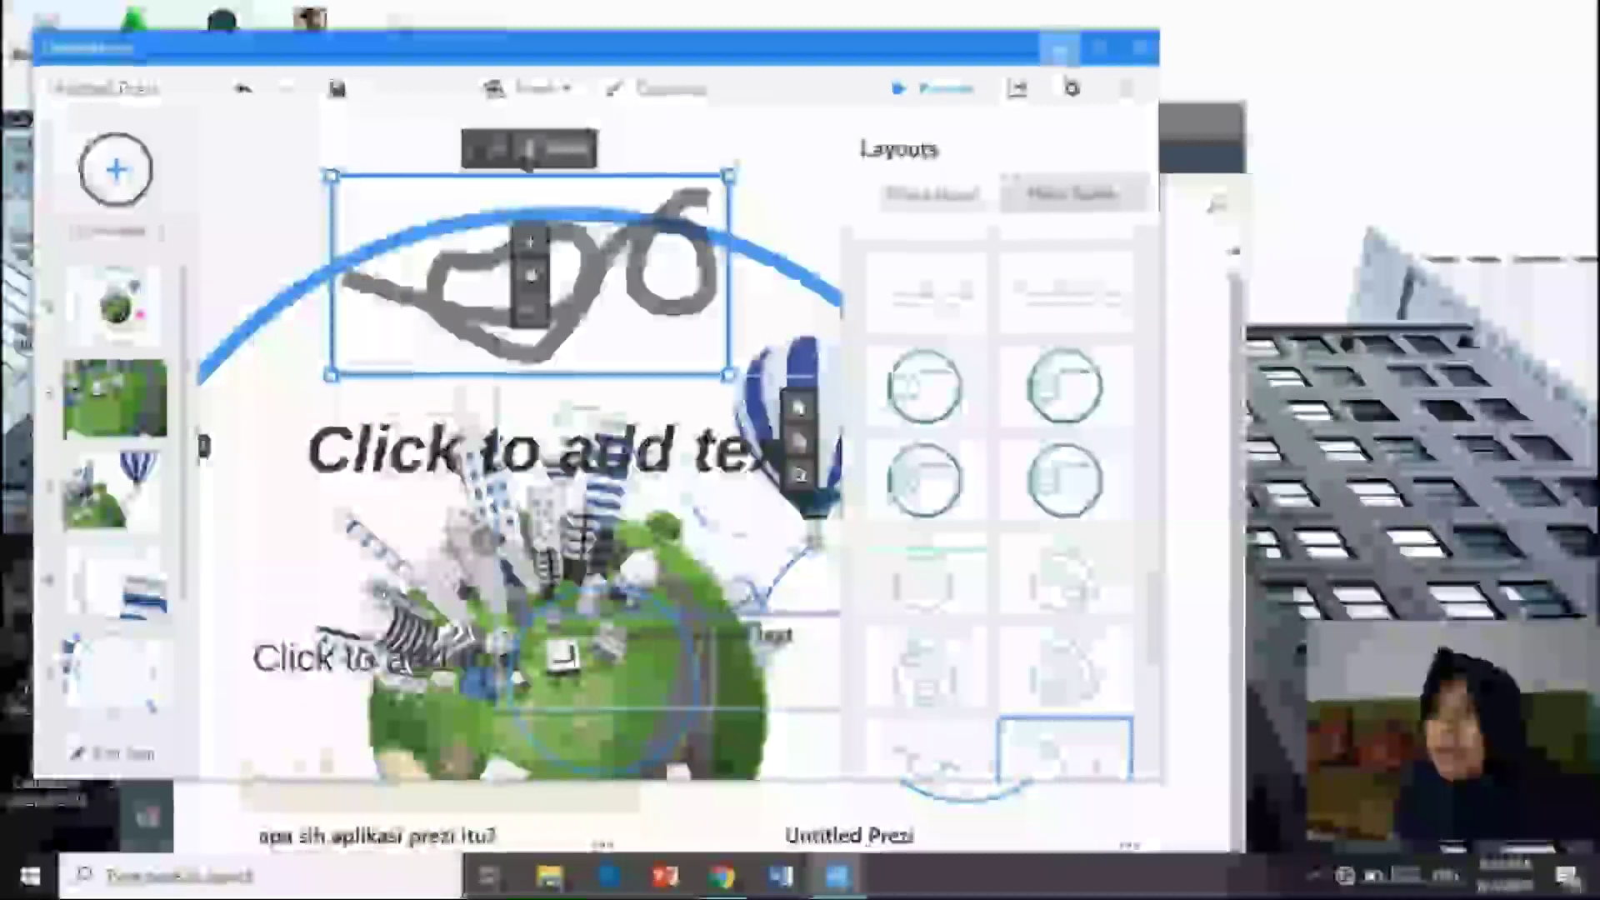
# Minimize the untitled presentation and open the synced prezi "apa sih aplikasi prezi itu?" for editing.
pyautogui.click(1060, 49)
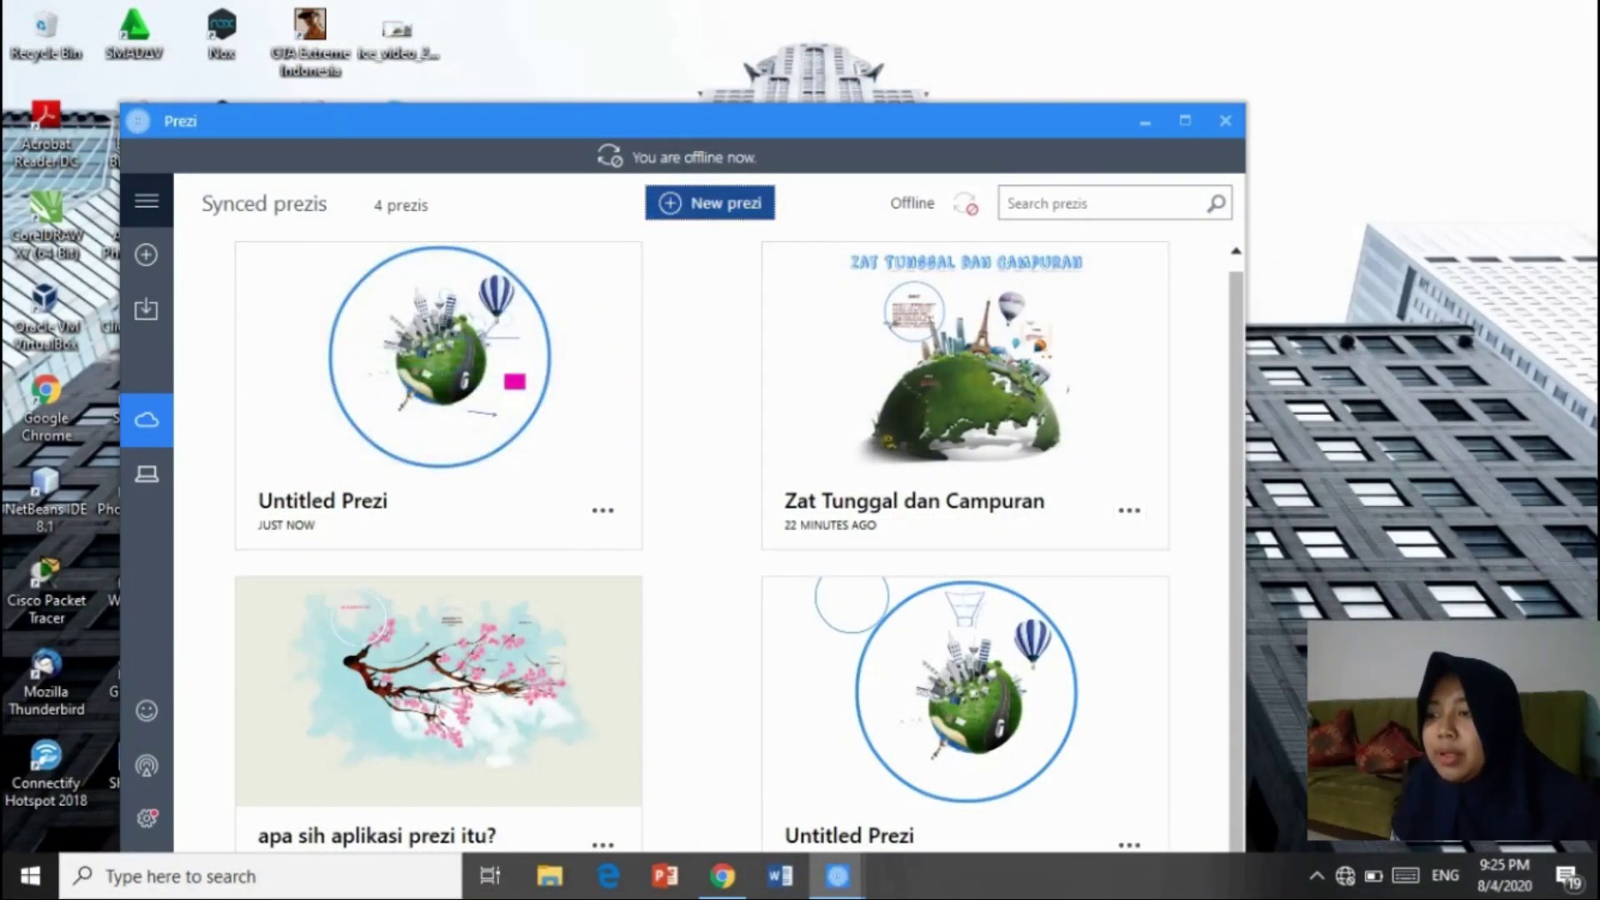
pyautogui.moveTo(439, 692)
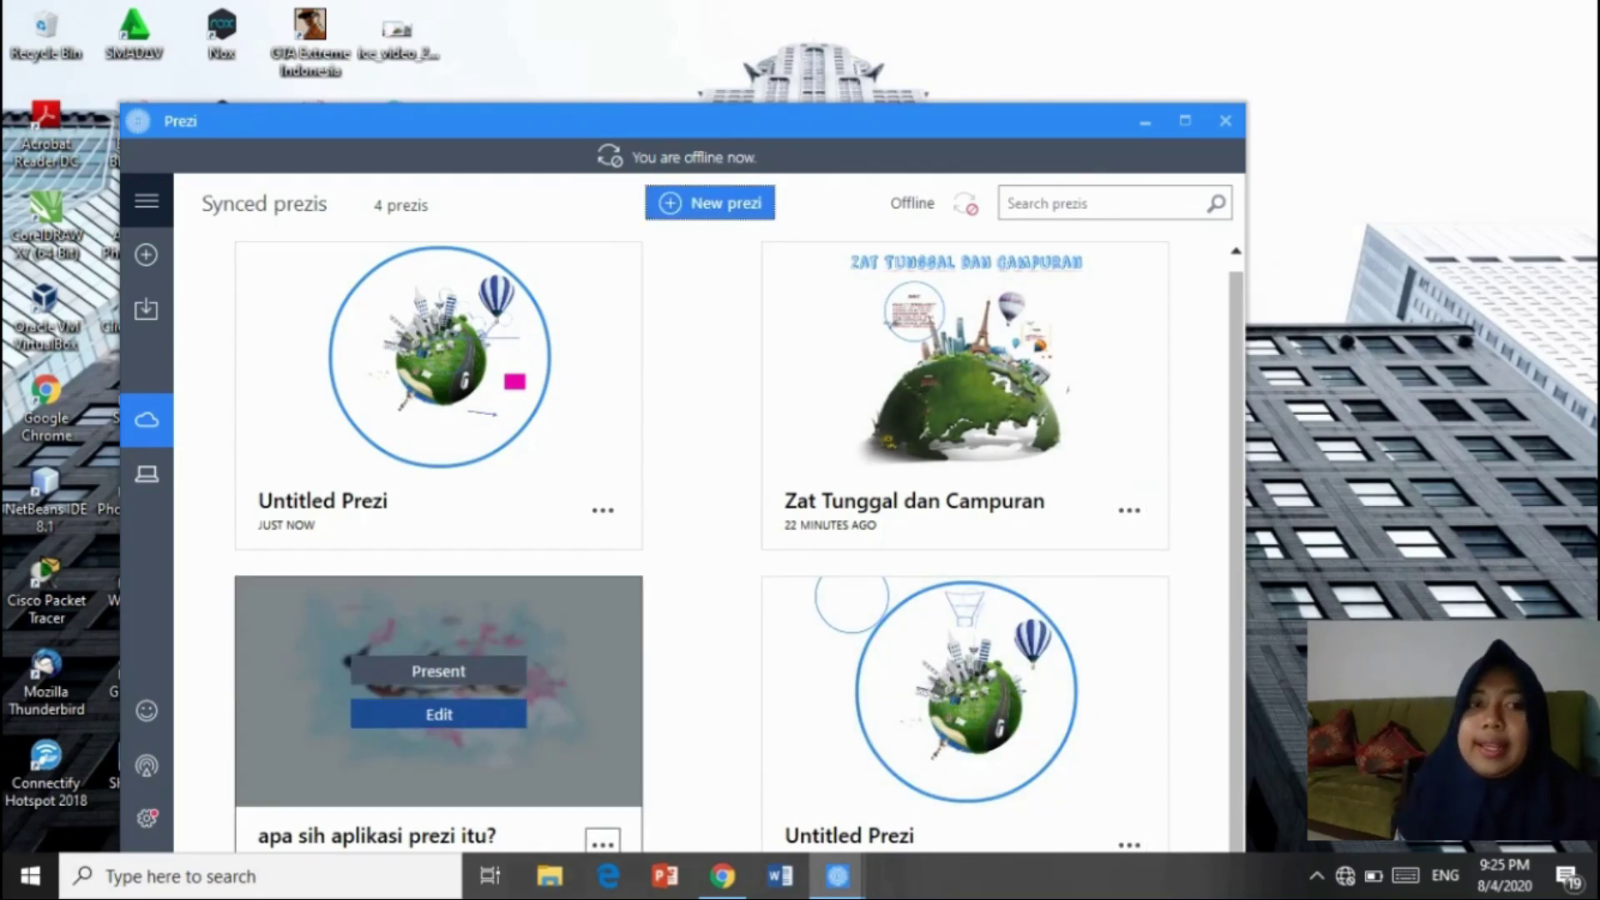
pyautogui.click(439, 714)
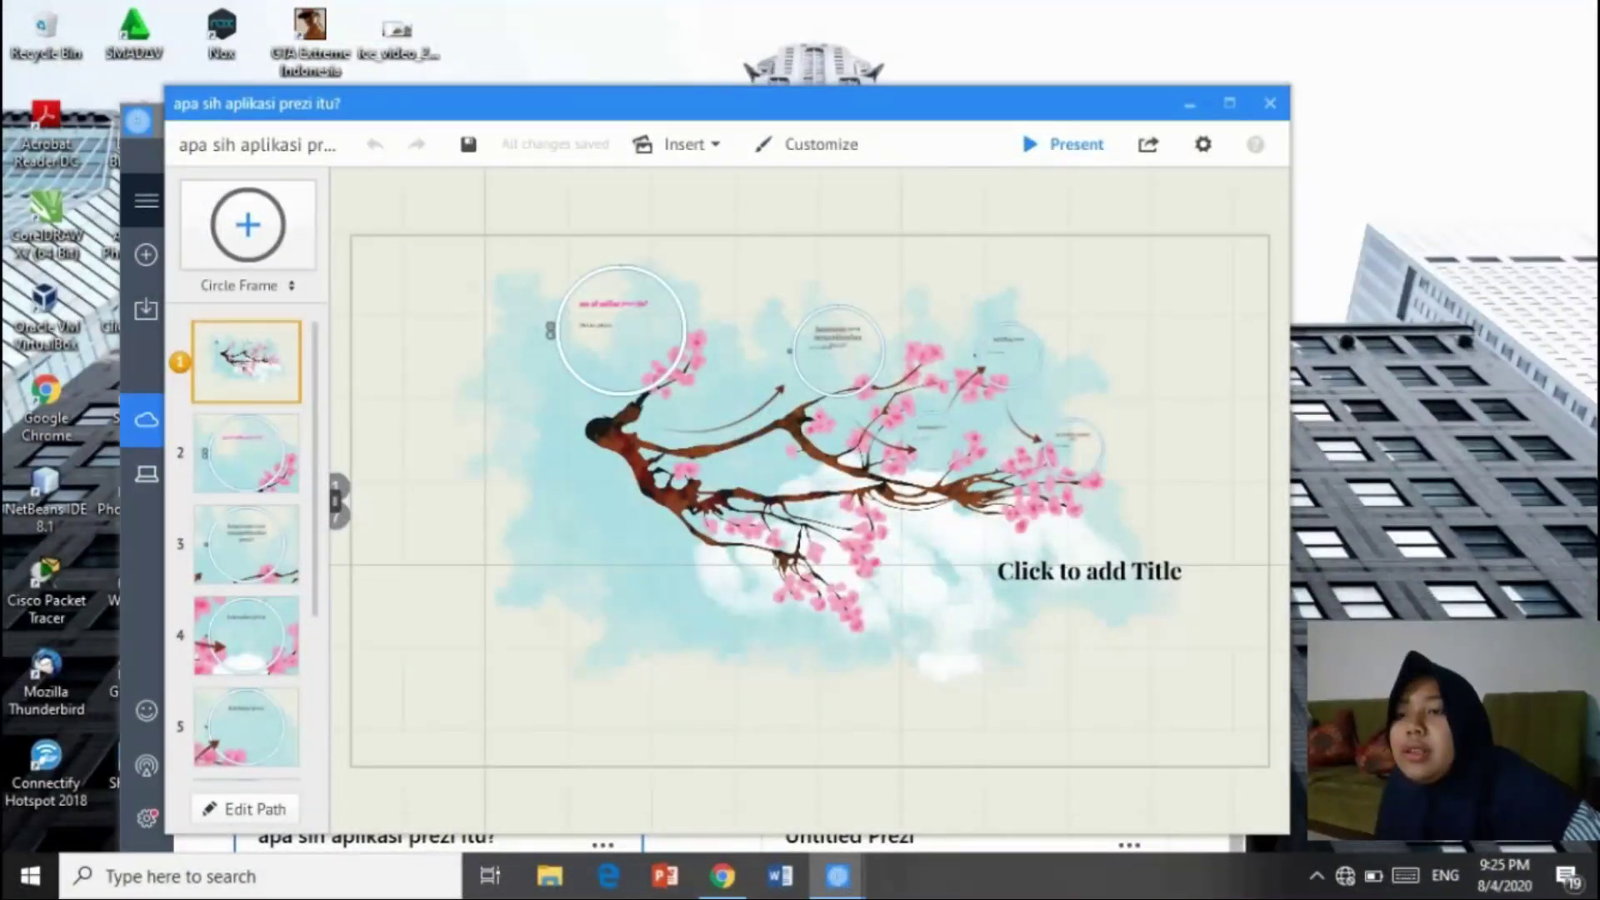
# Look through the Downloads folder for a PDF or video file to insert, and leave without choosing one.
pyautogui.click(675, 144)
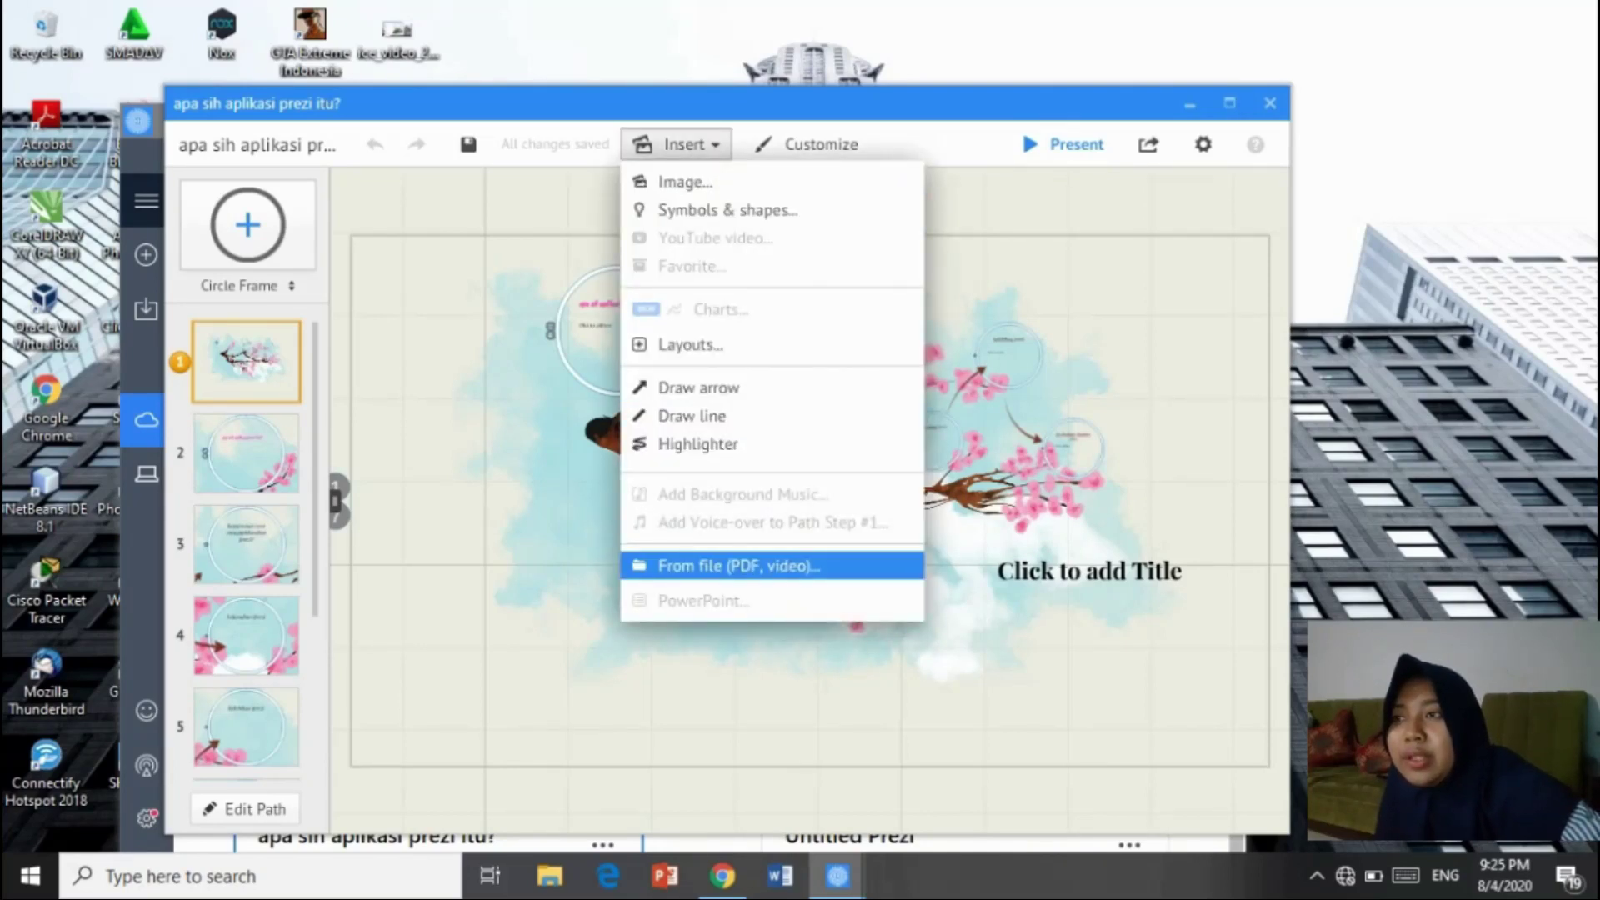
pyautogui.click(738, 565)
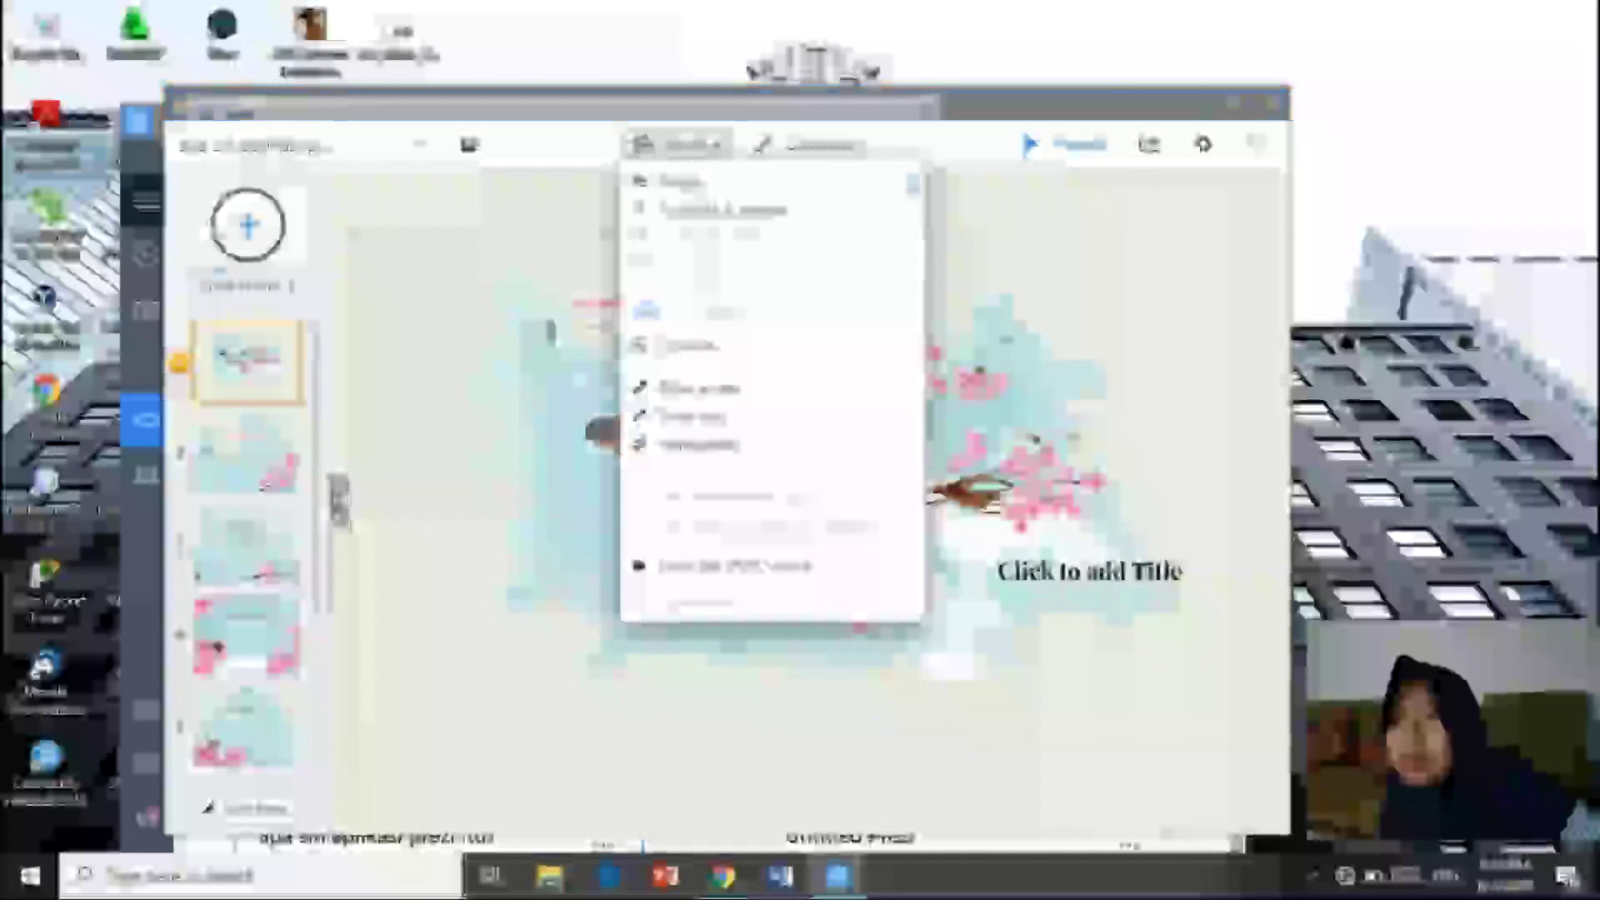
pyautogui.scroll(-5, 650, 375)
pyautogui.scroll(6, 650, 375)
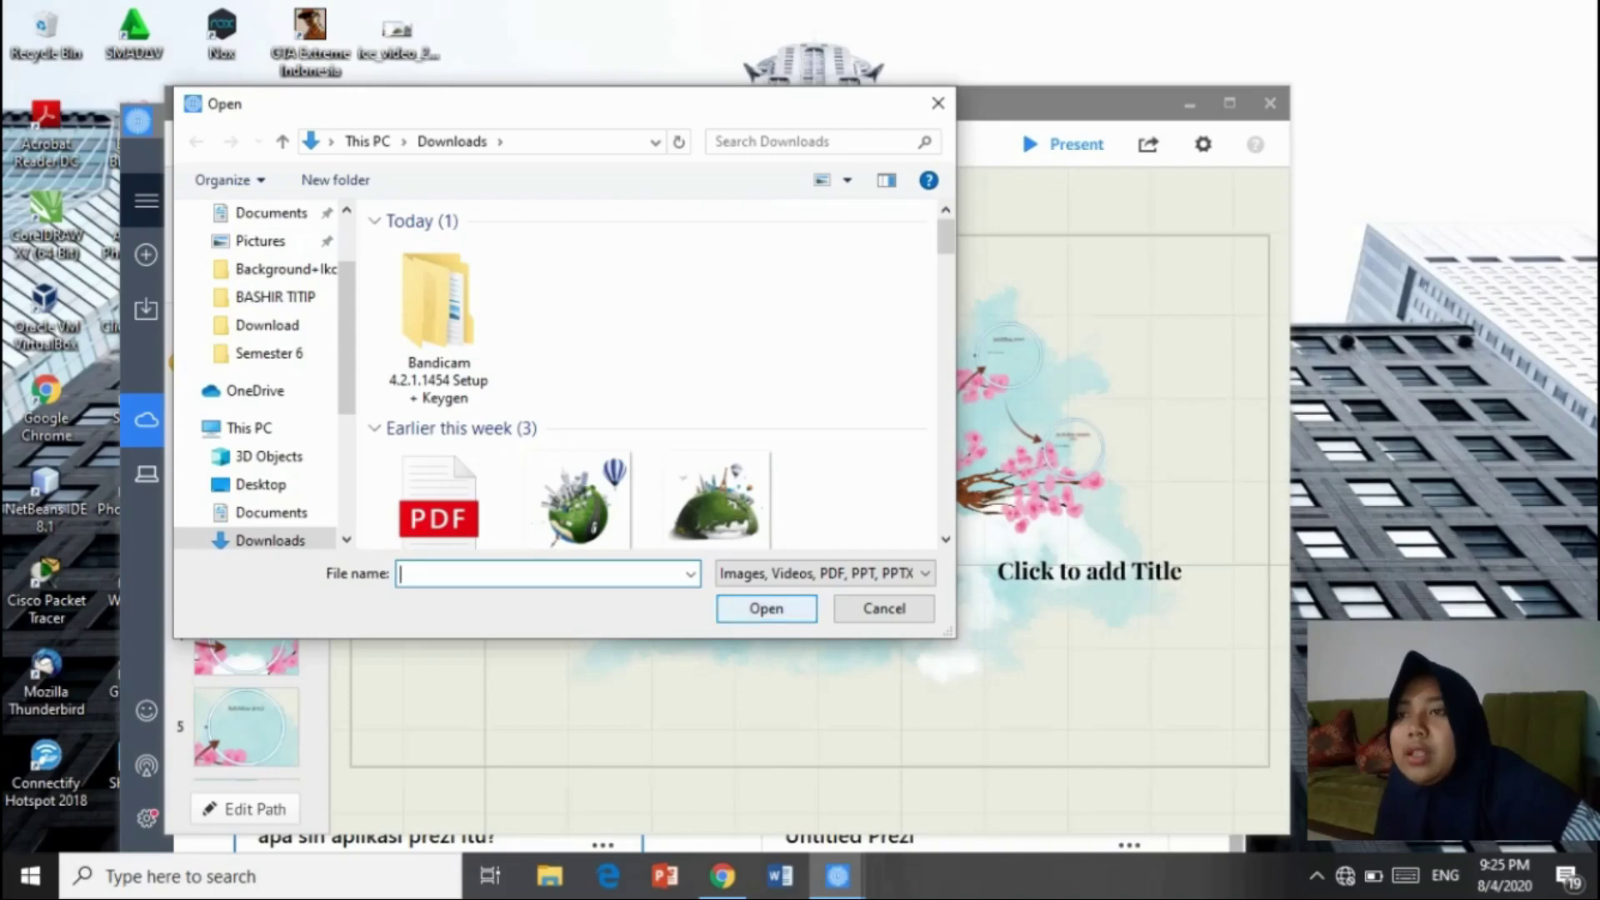
pyautogui.click(937, 103)
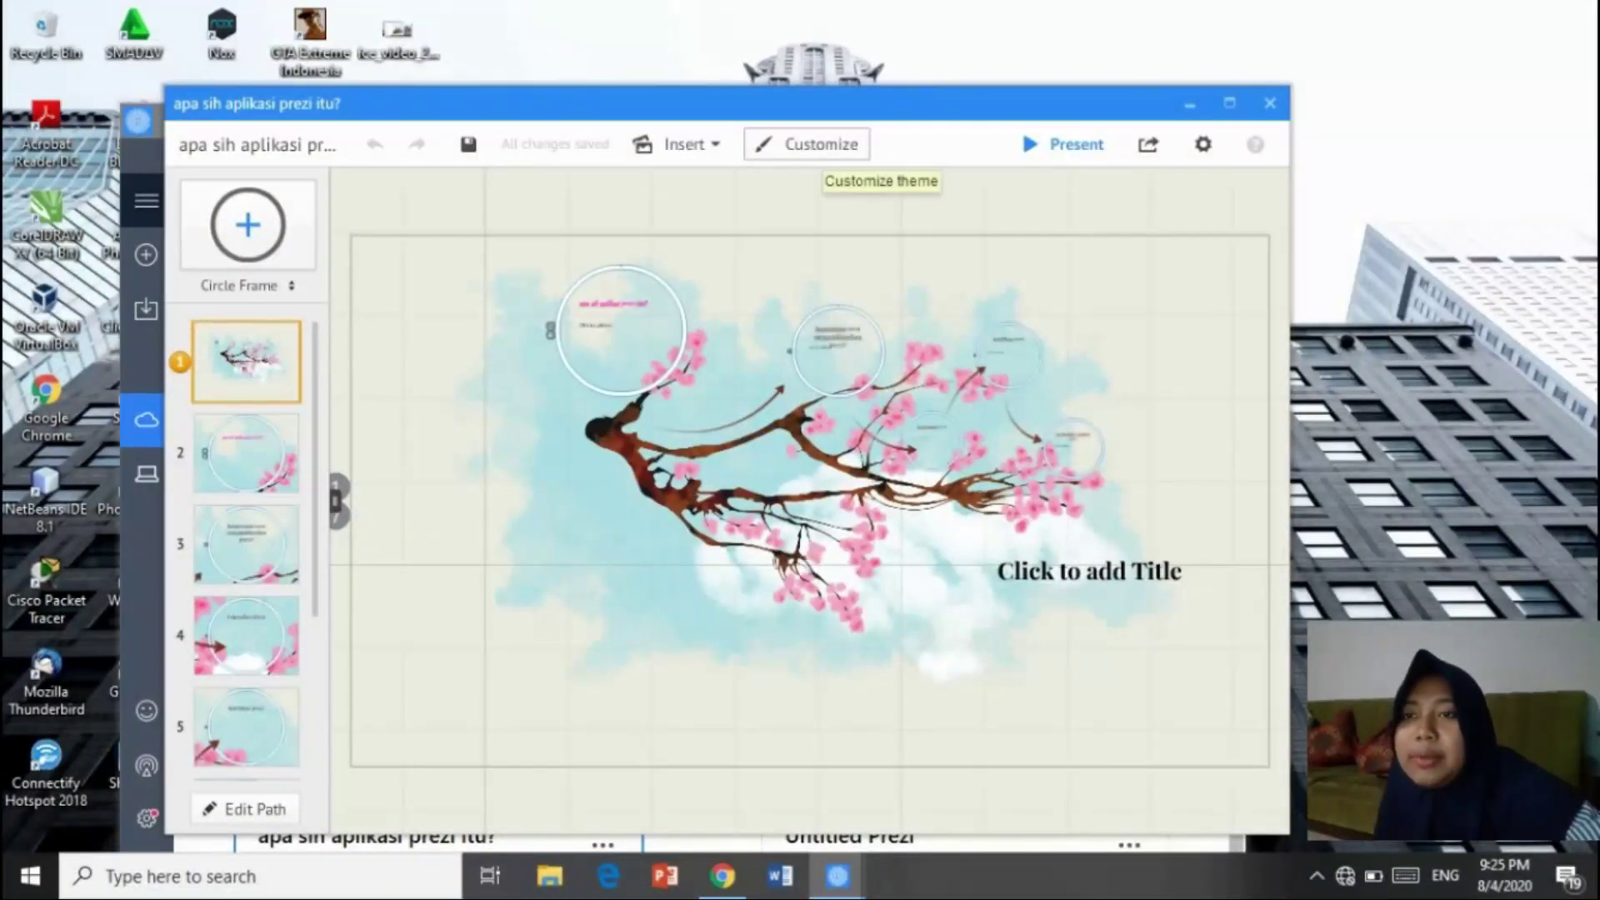
# Open the theme customization, try pale turquoise and white background colours, and undo both changes.
pyautogui.click(821, 144)
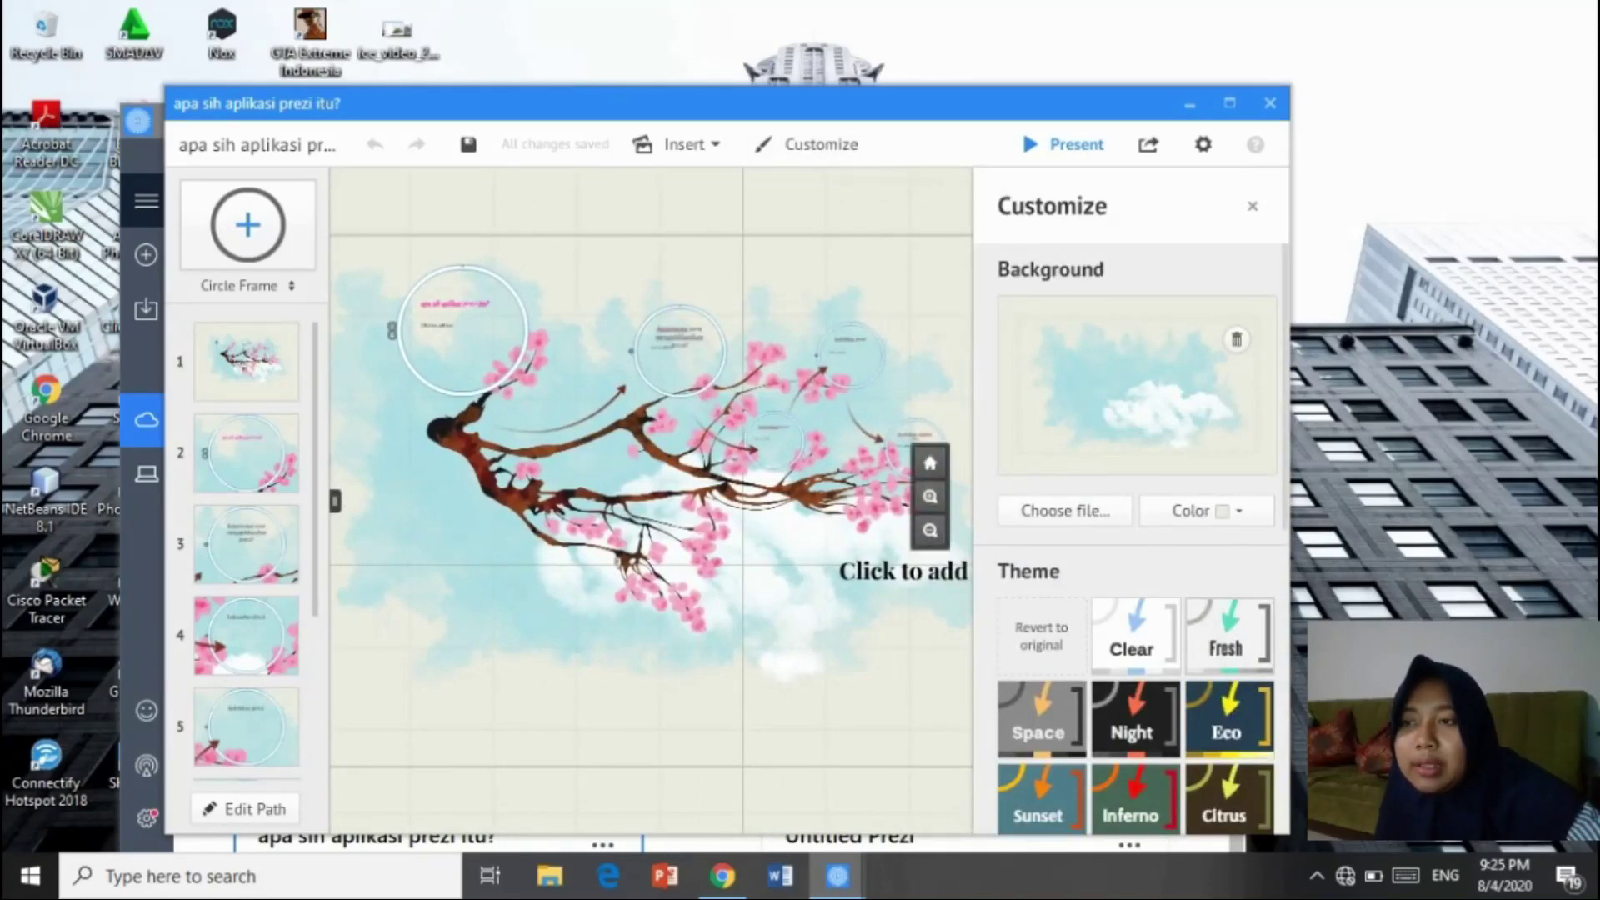
pyautogui.click(1206, 511)
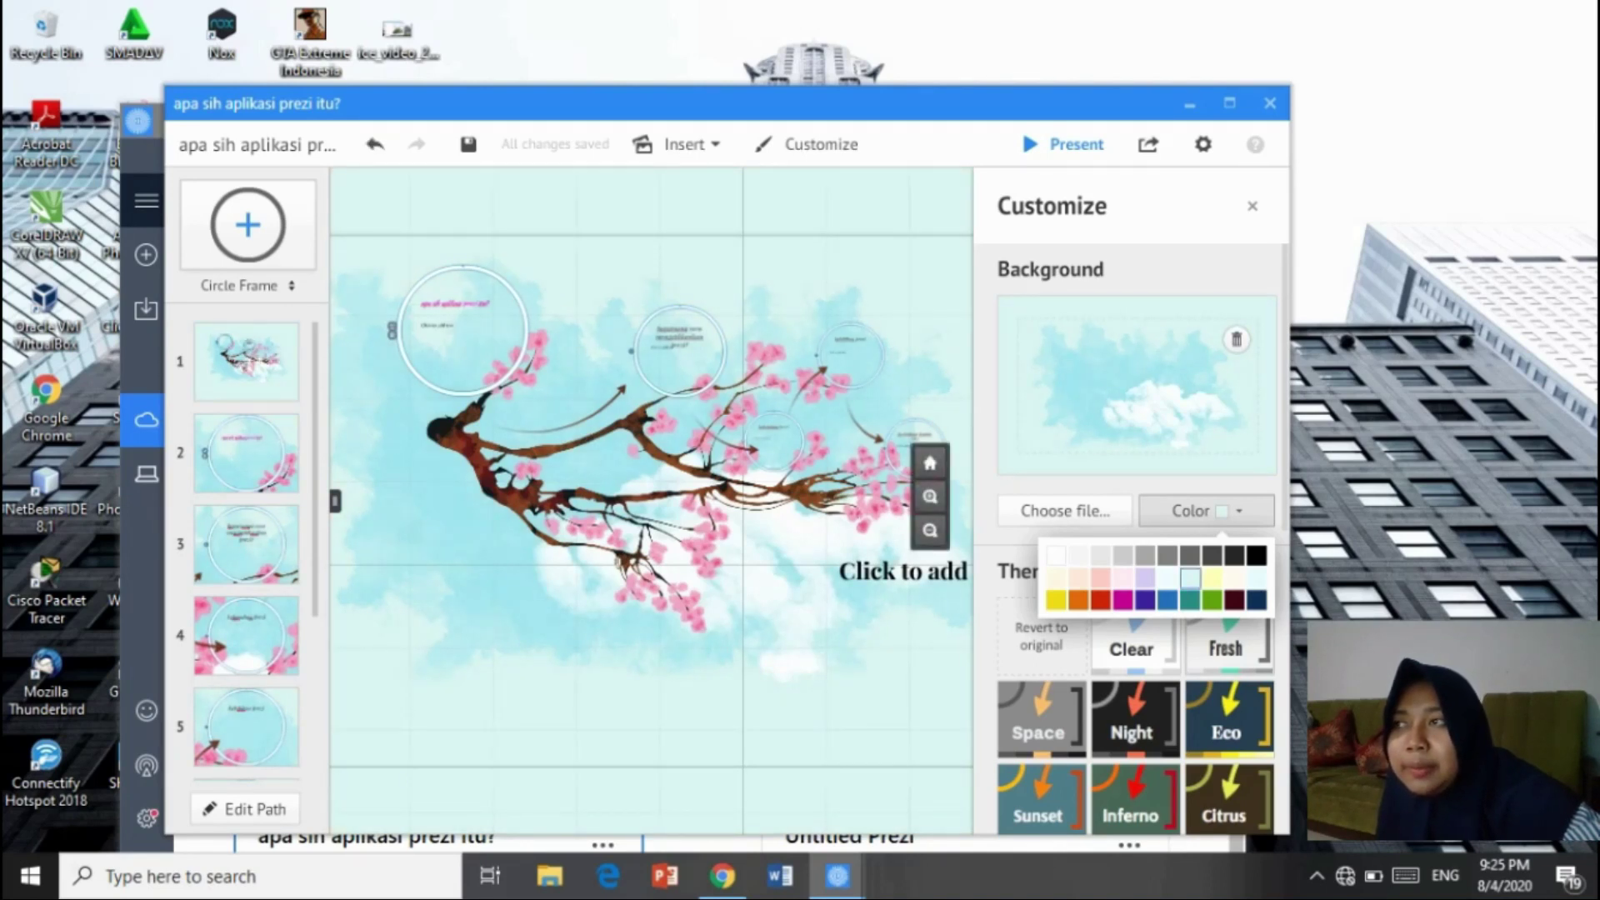
pyautogui.click(1056, 556)
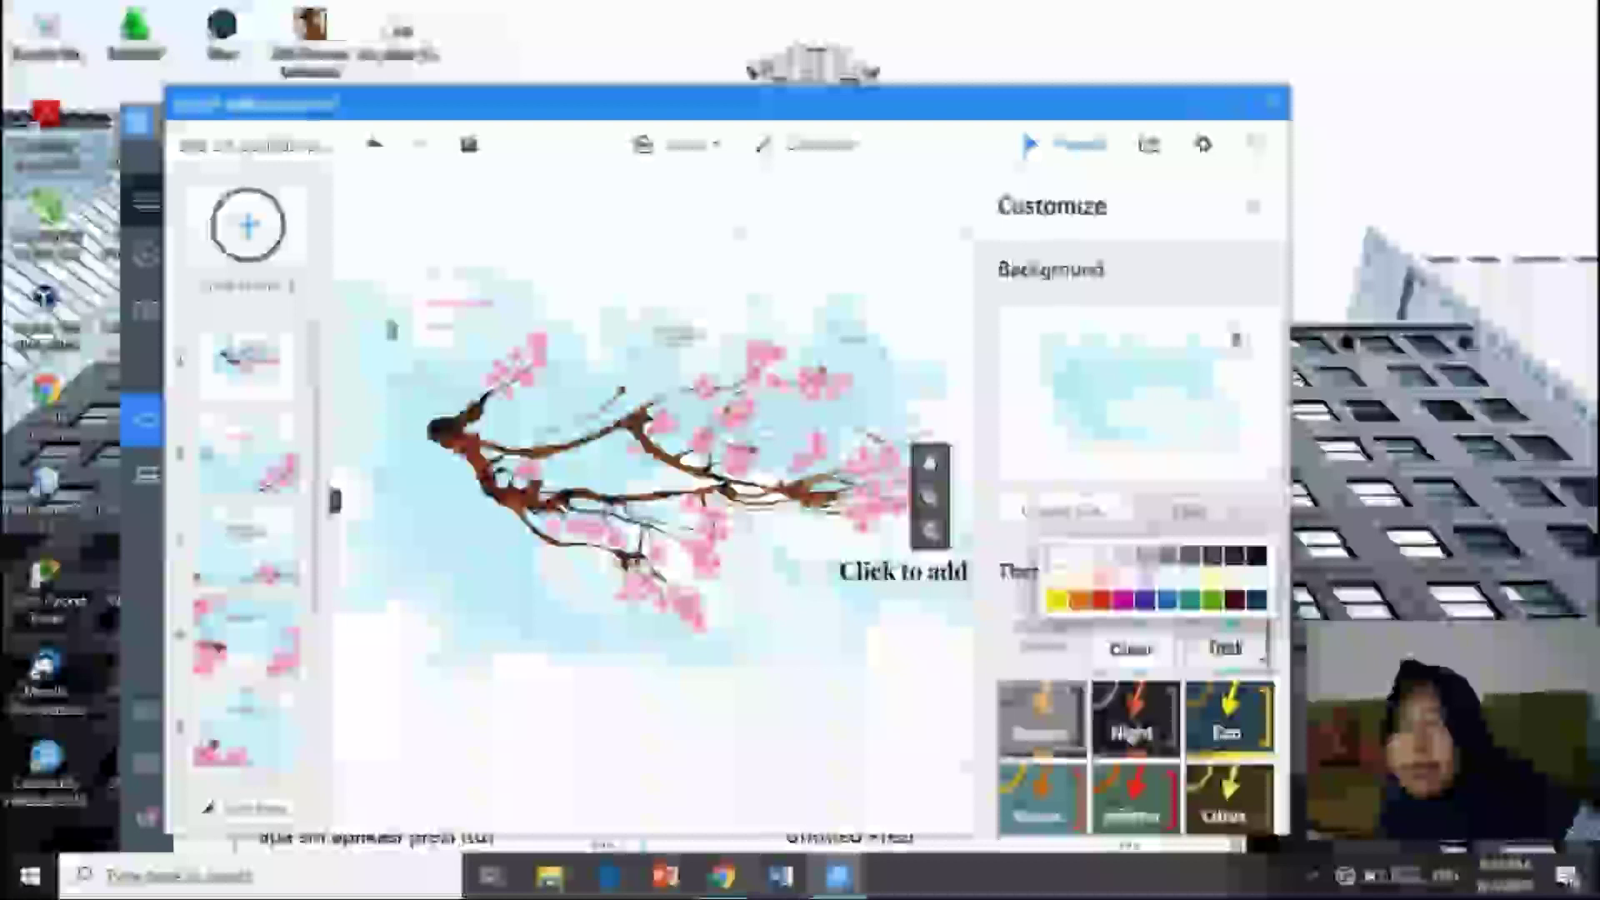
pyautogui.click(375, 145)
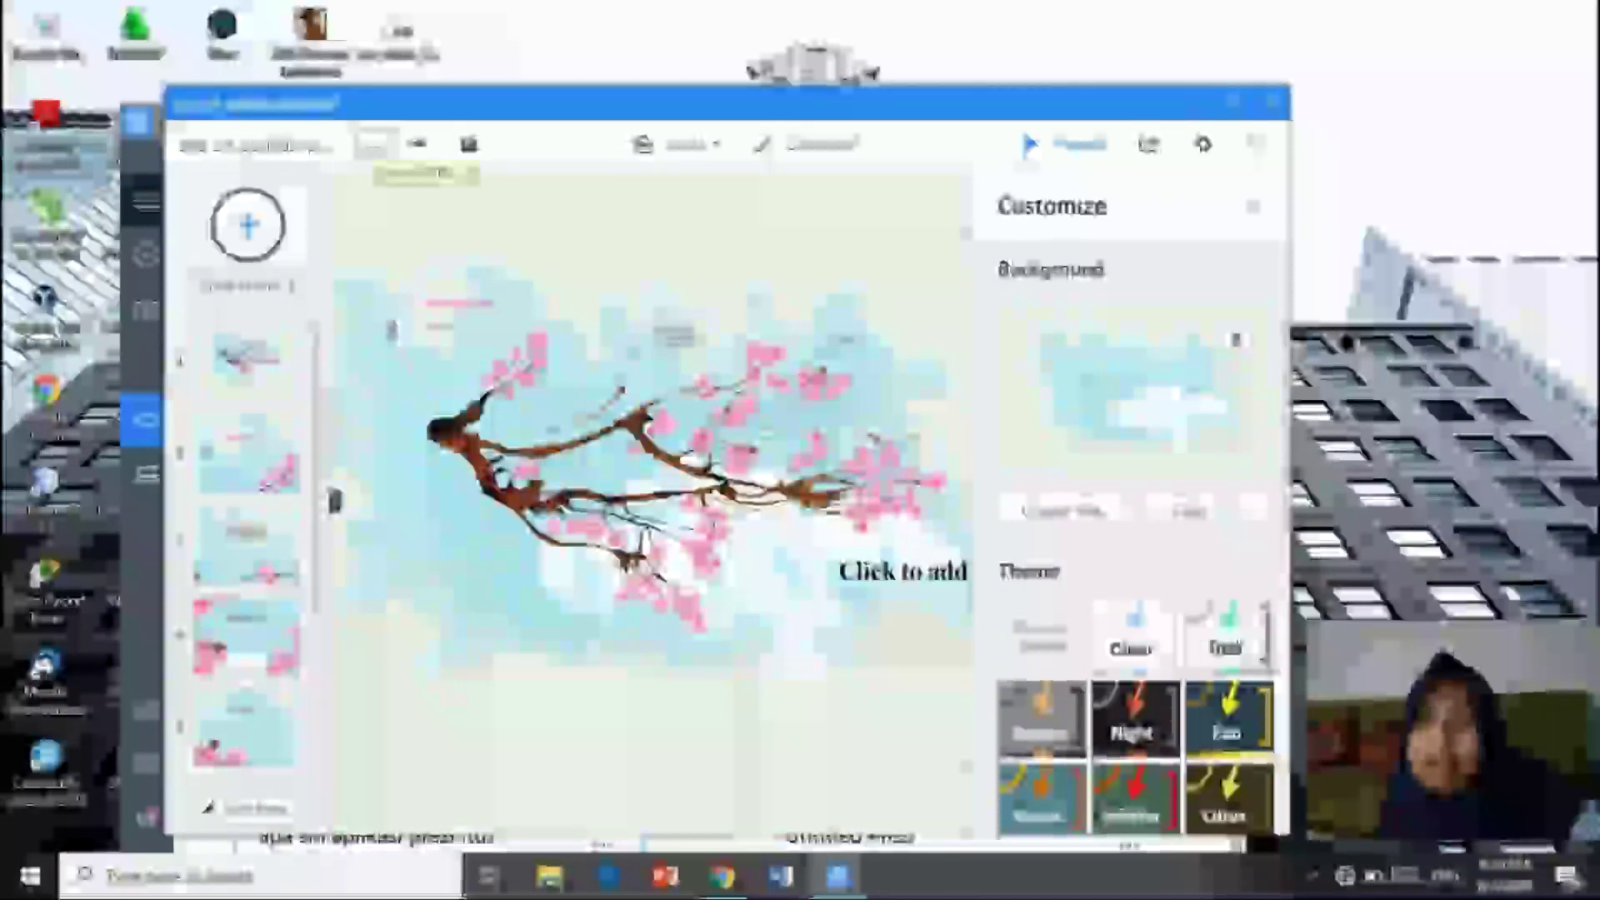
pyautogui.click(375, 145)
# Try the 中文, Spring and Rescue themes on the presentation and settle on the Racing theme.
pyautogui.scroll(-7, 1133, 542)
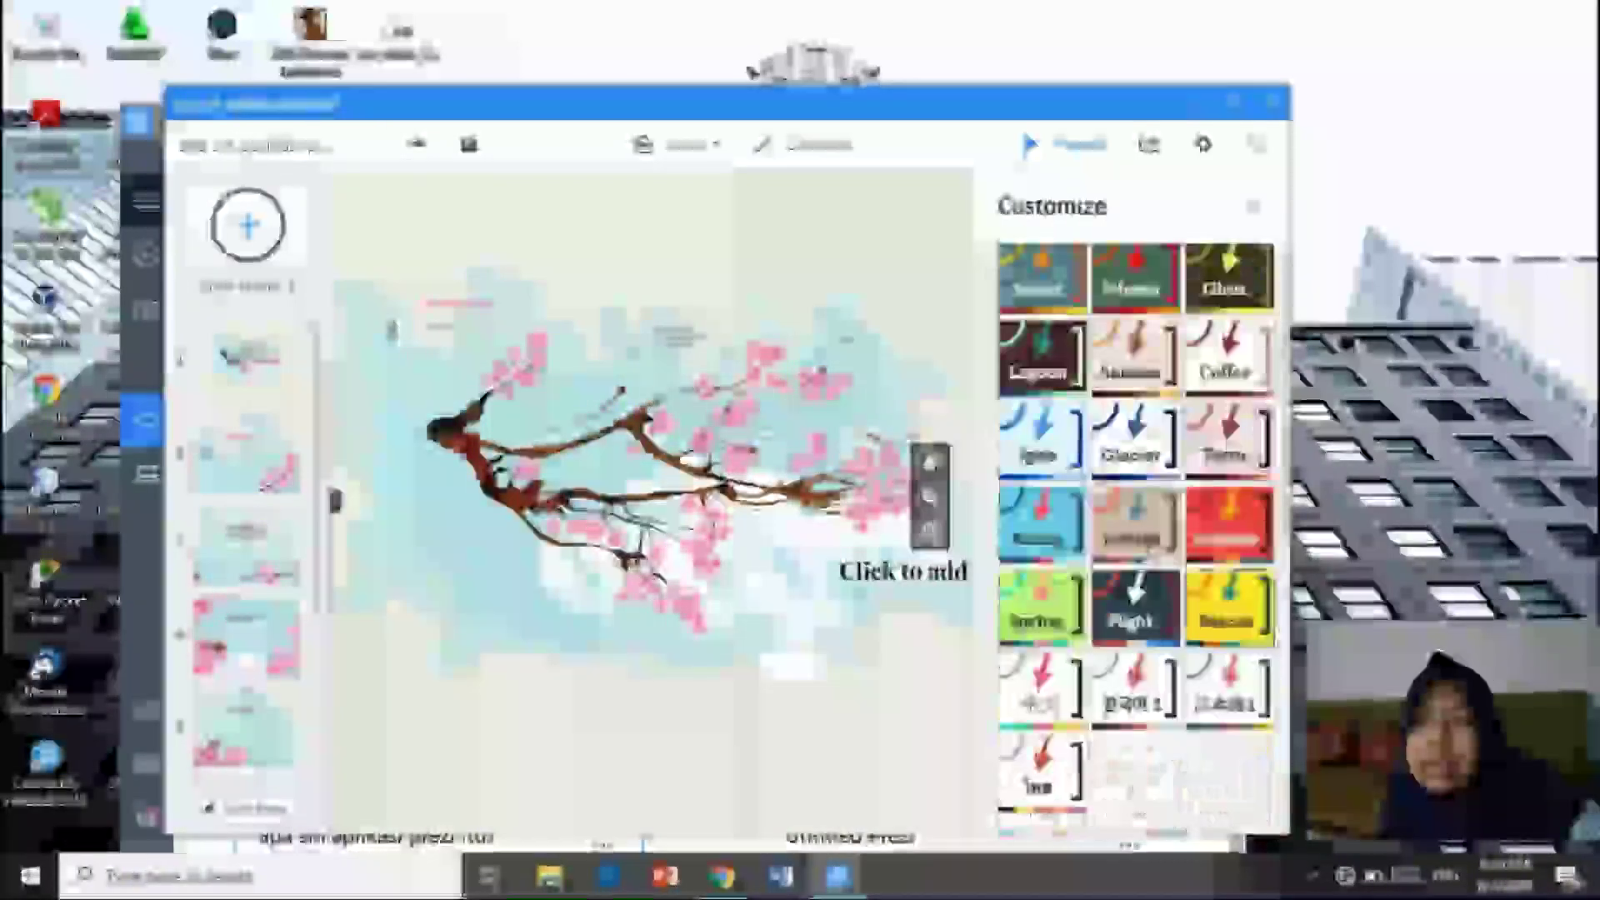
pyautogui.scroll(7, 1133, 542)
pyautogui.scroll(-3, 1133, 542)
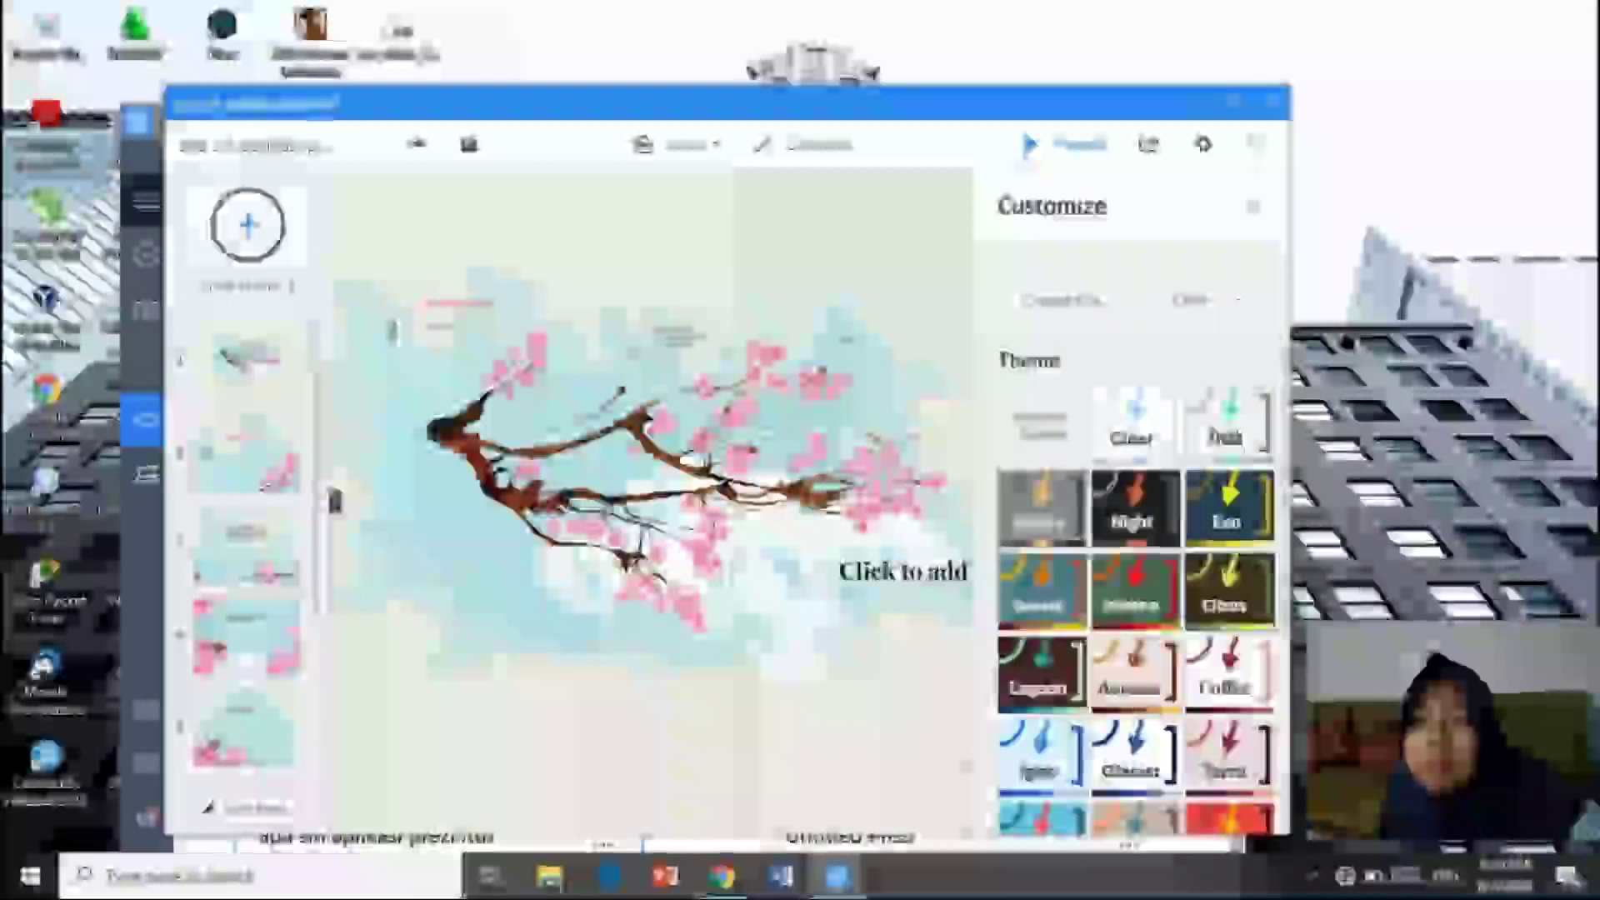
pyautogui.scroll(-5, 1133, 541)
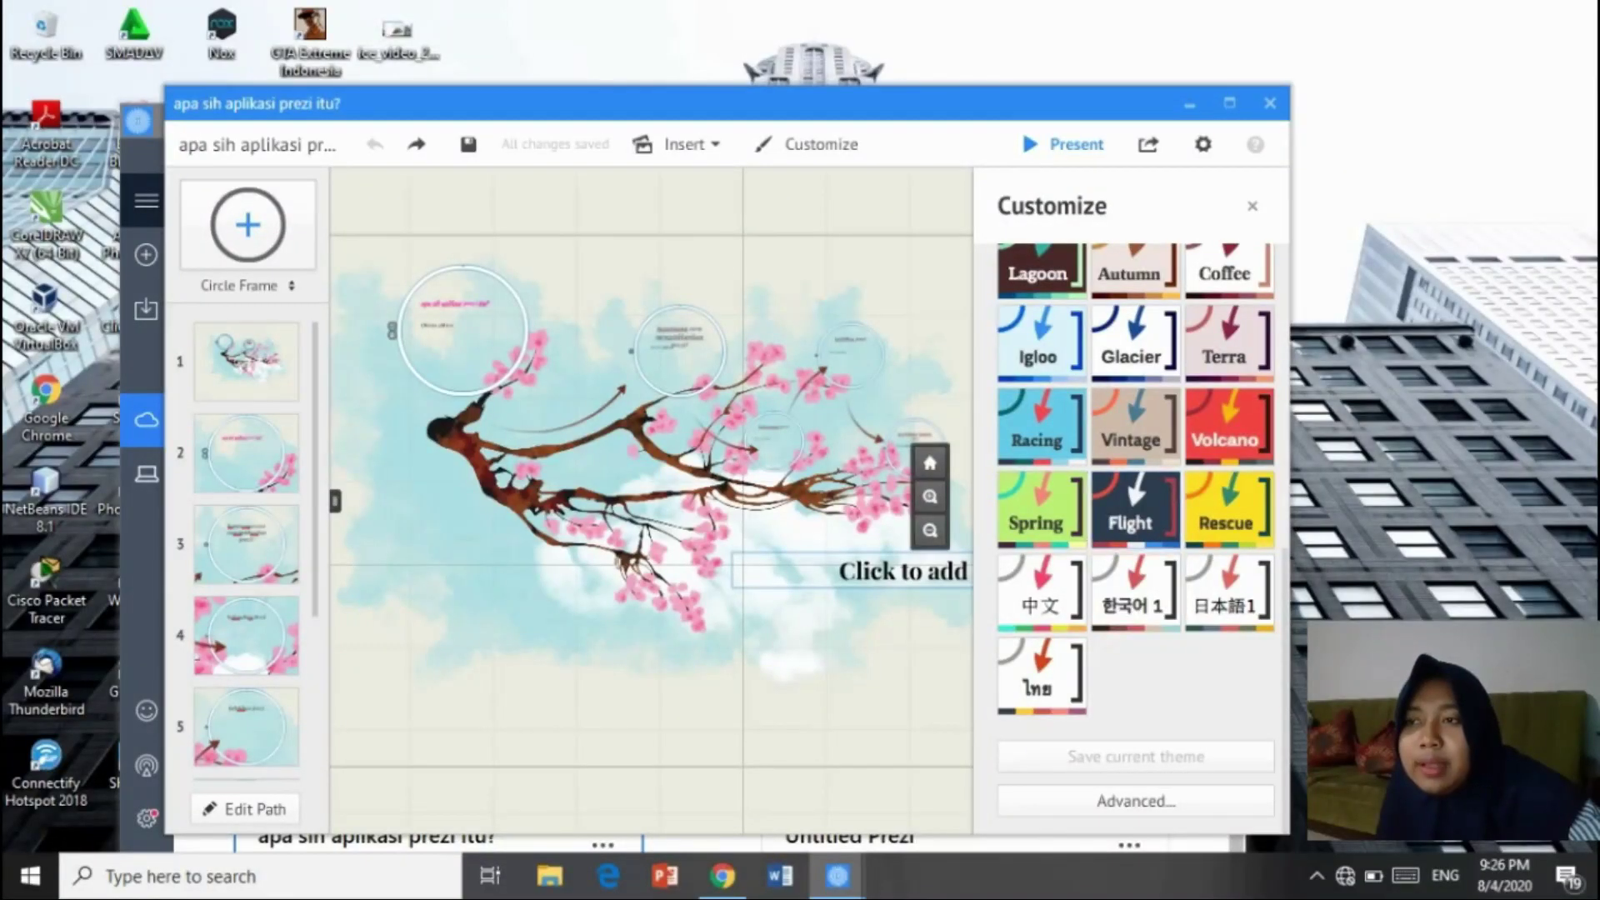
pyautogui.click(1042, 591)
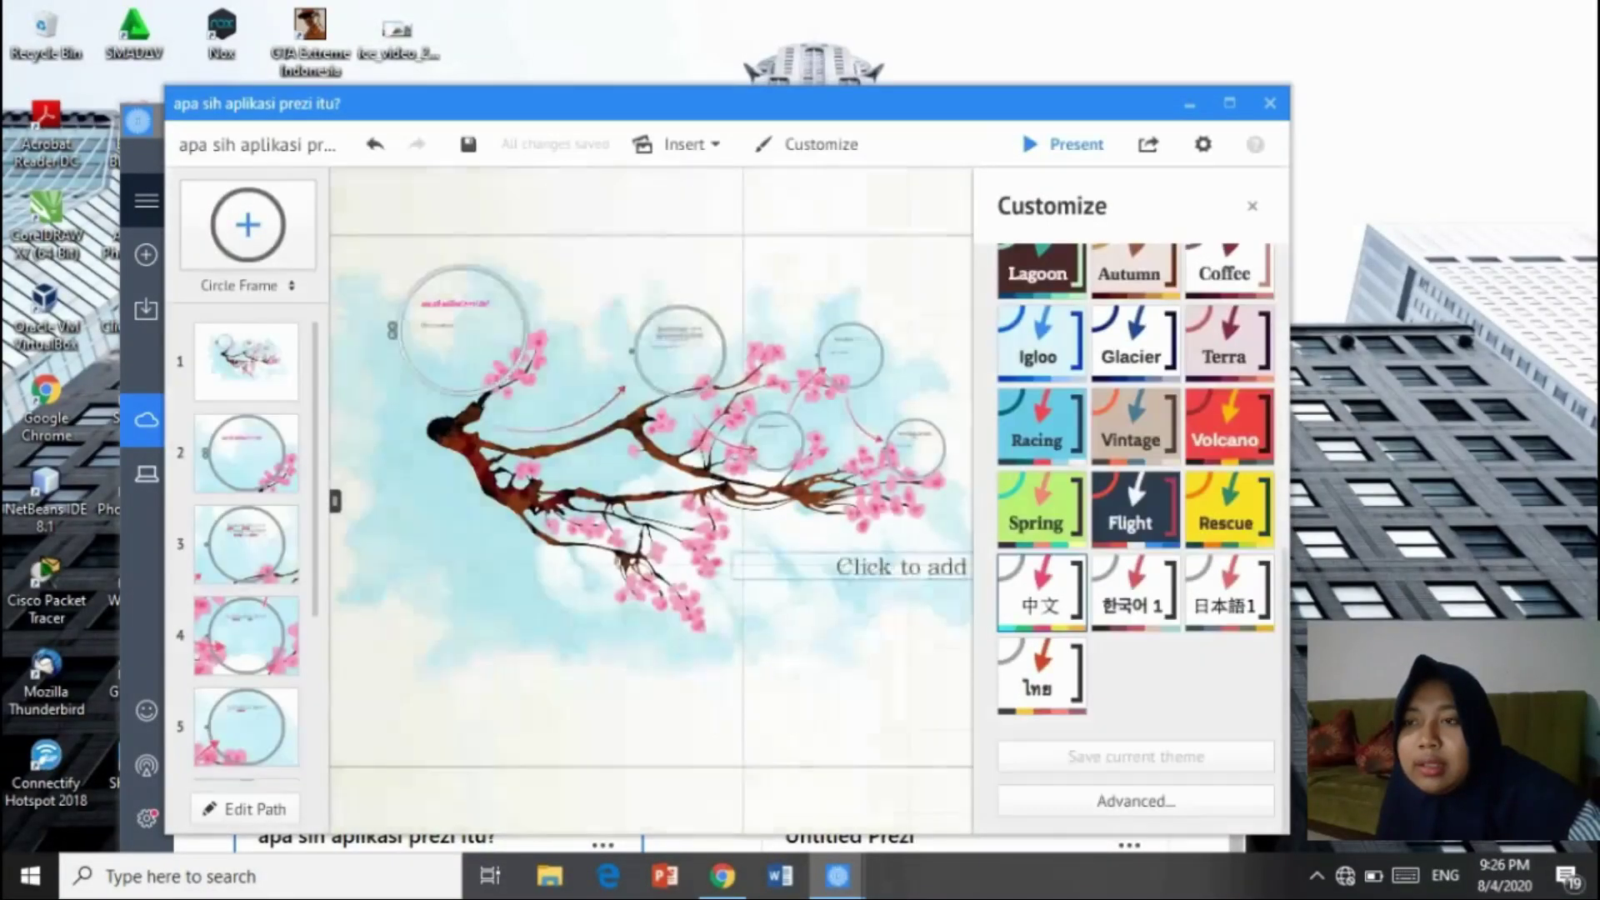
pyautogui.click(1041, 508)
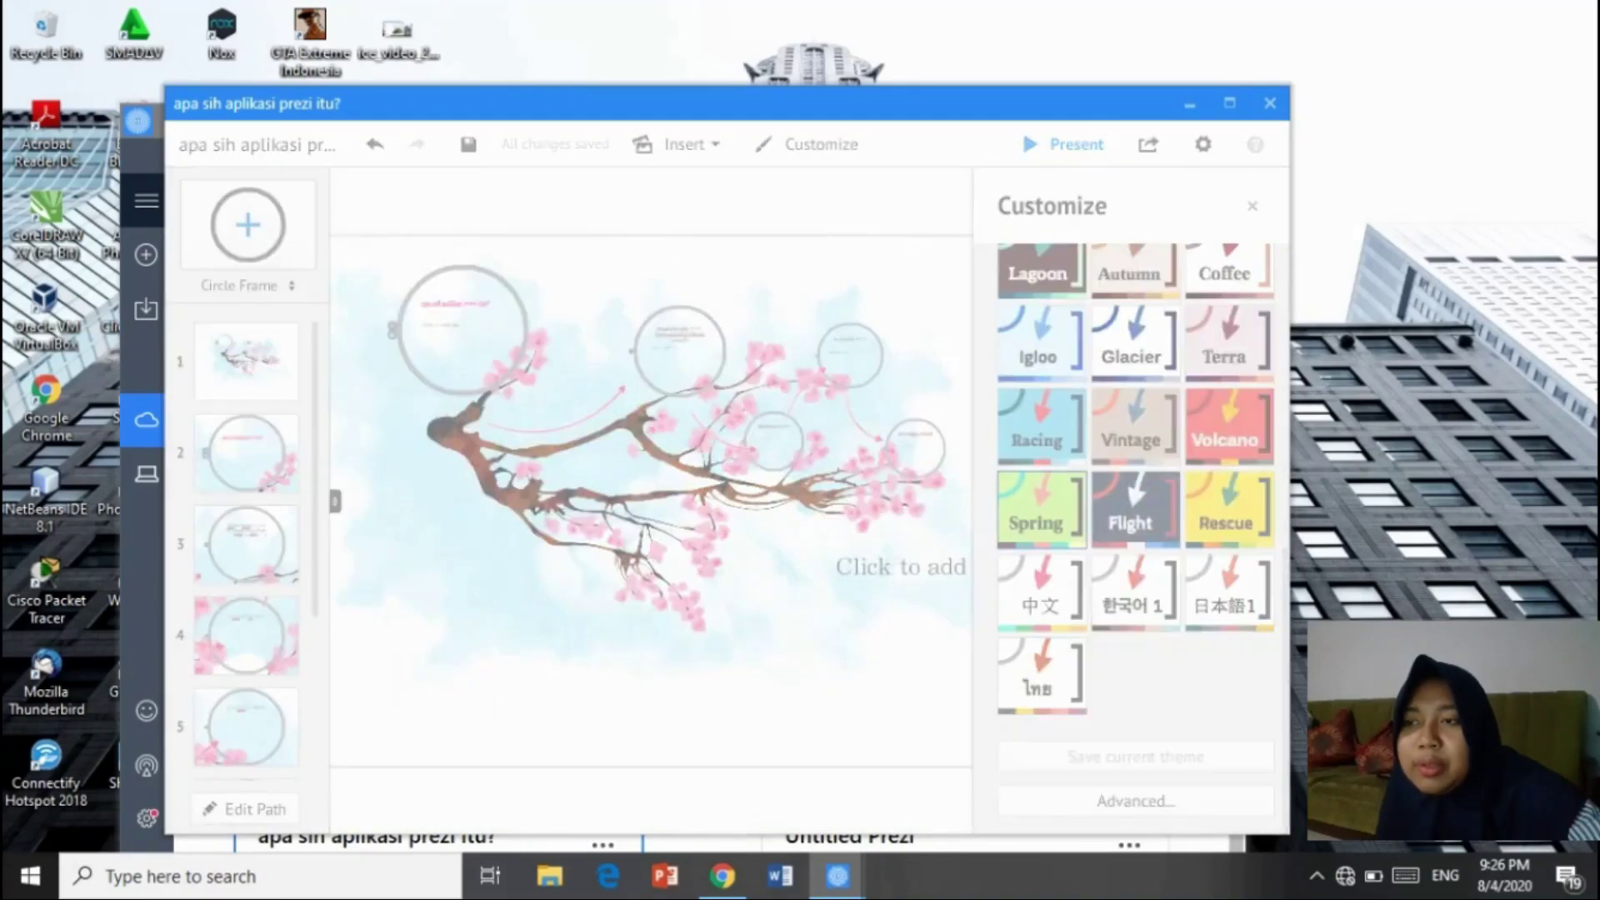
pyautogui.click(1230, 508)
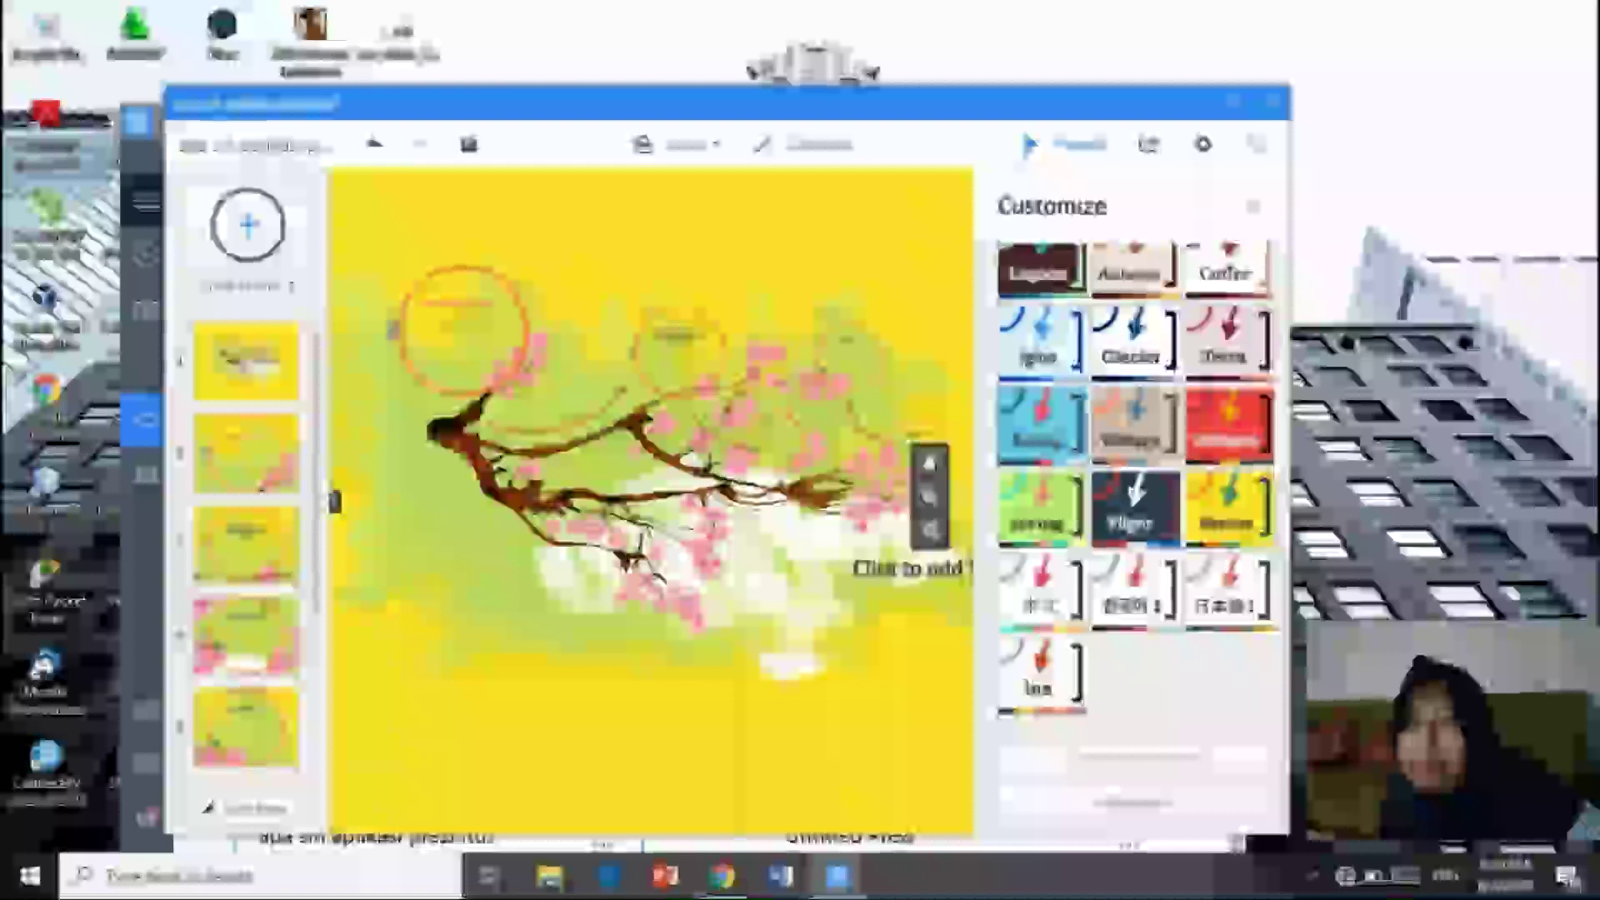
pyautogui.click(1042, 425)
pyautogui.scroll(8, 1135, 542)
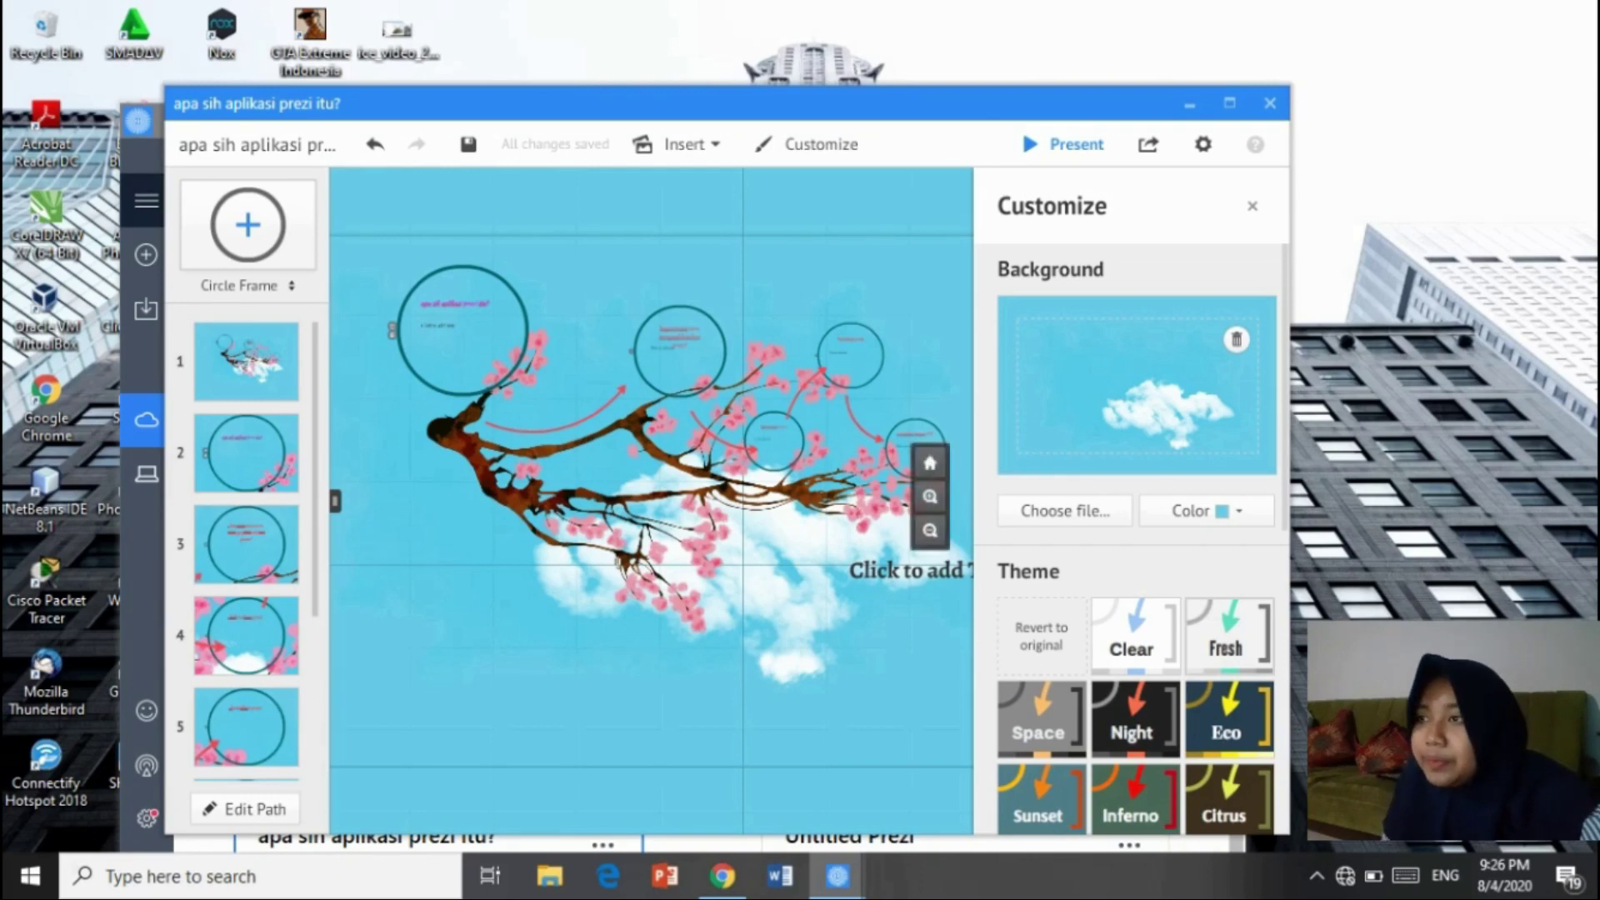
# View the file selection for a custom background image and leave it without choosing a file.
pyautogui.click(1065, 511)
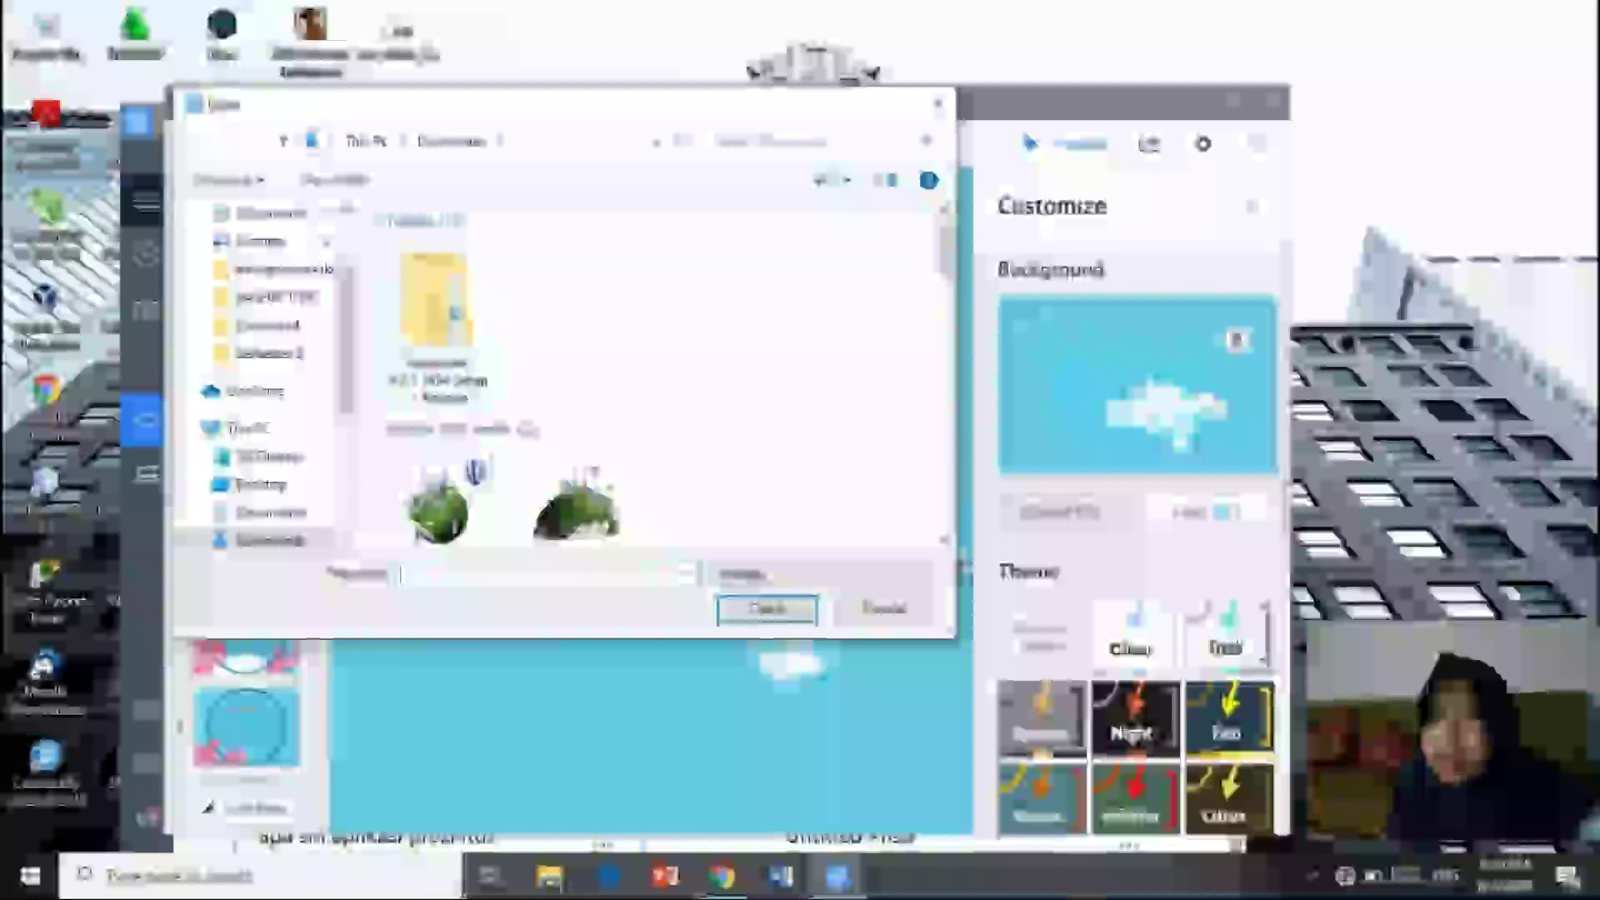
pyautogui.click(938, 102)
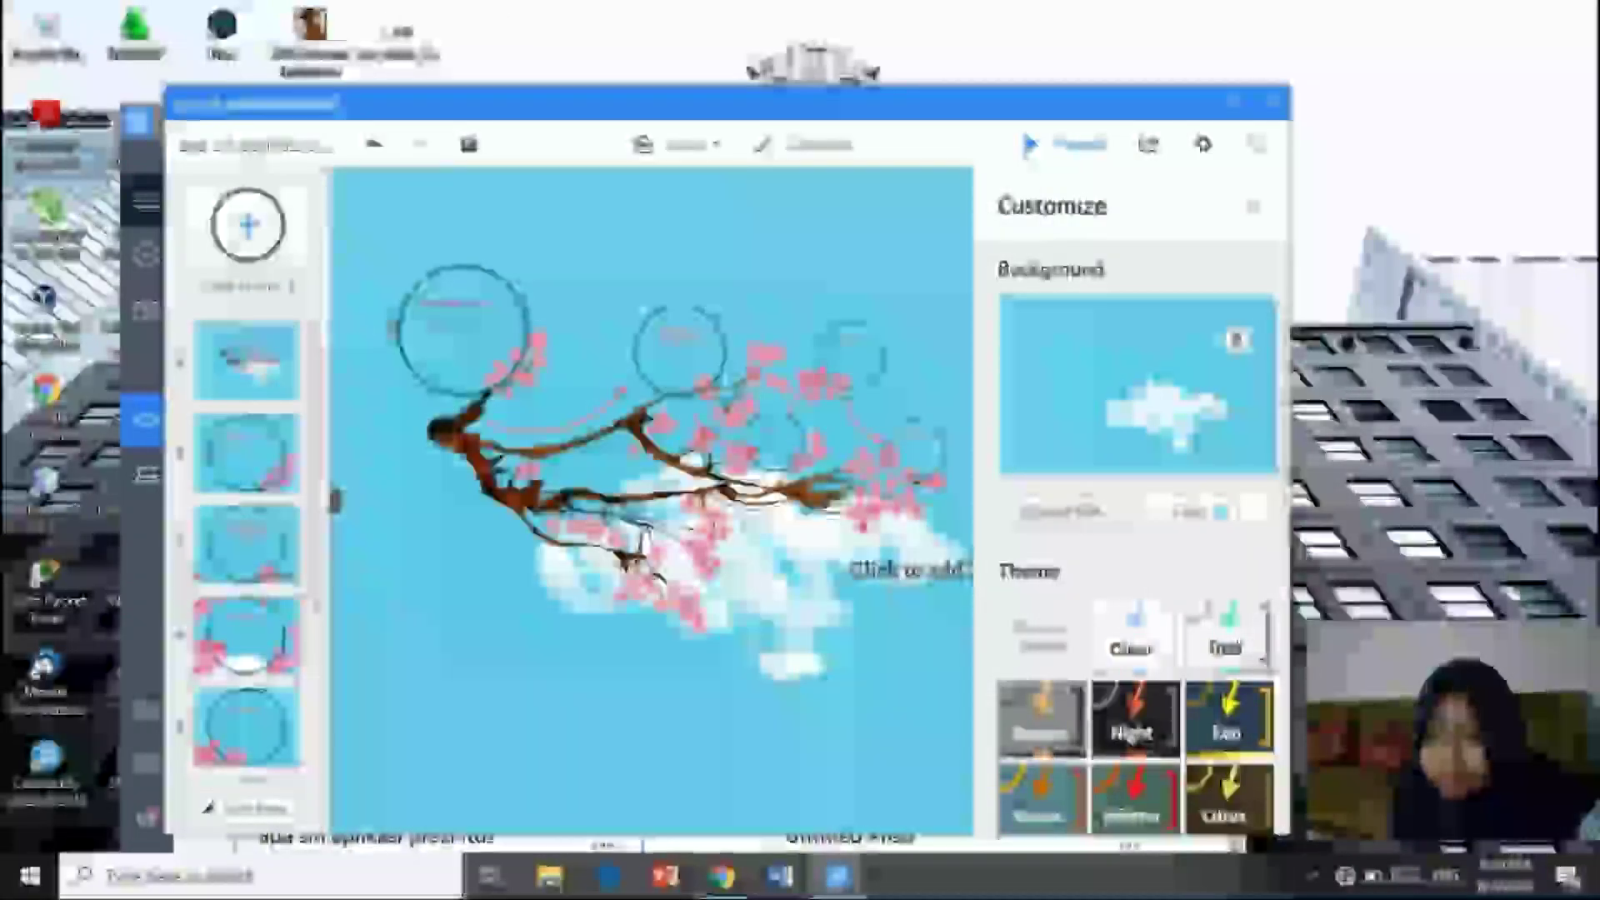
pyautogui.scroll(-5, 1138, 541)
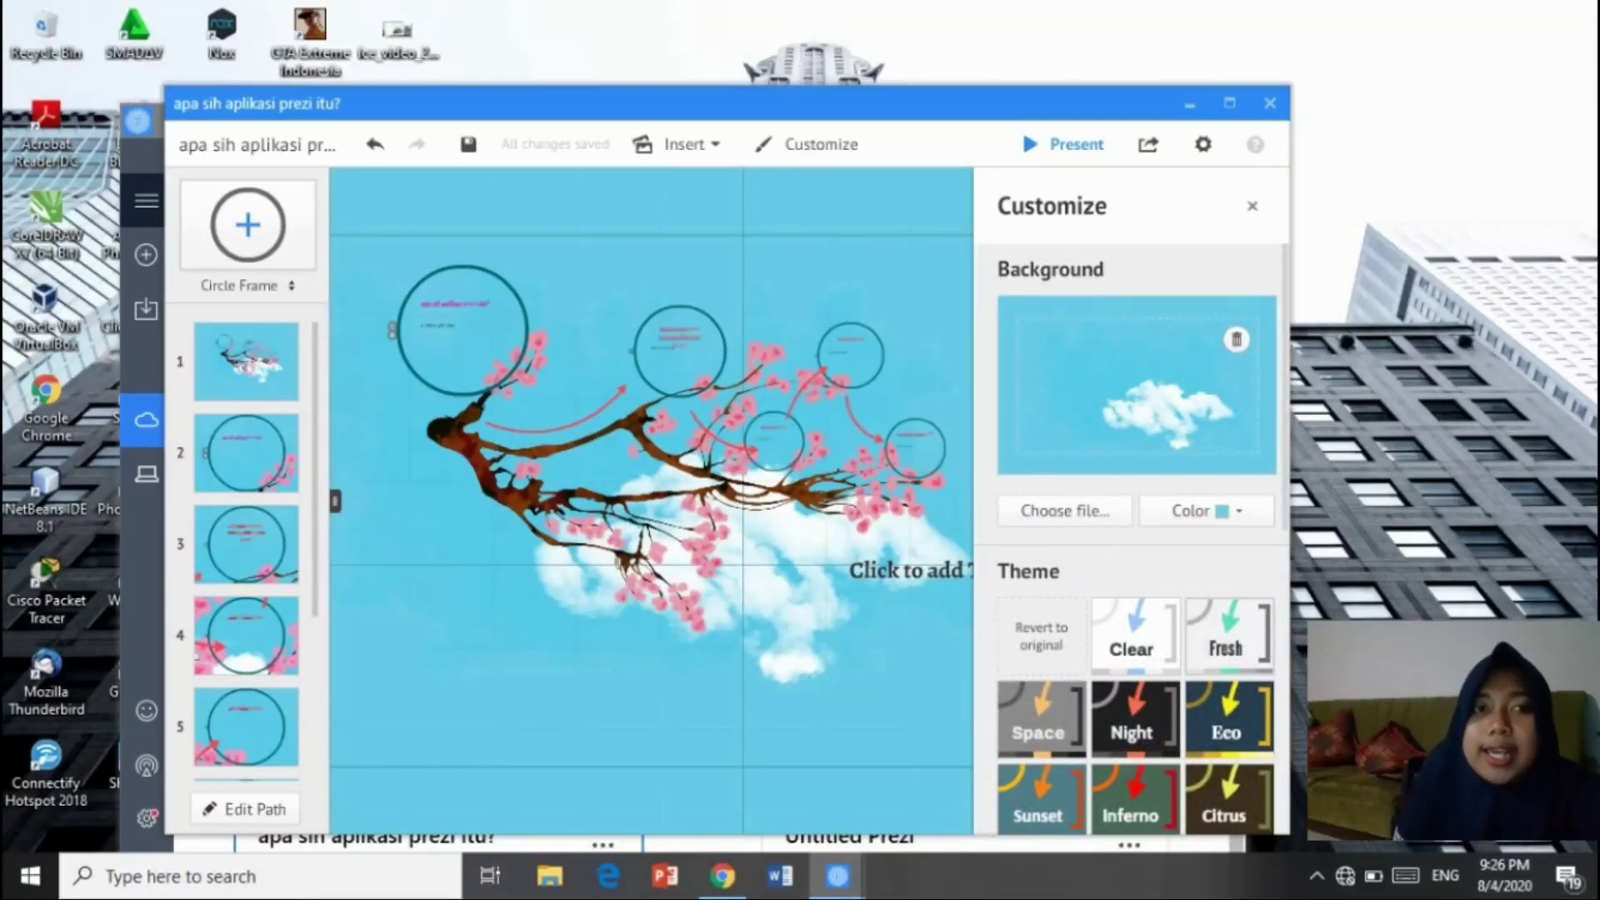
# Close the theme customization, present the prezi through all its circle frames back to the overview, and exit the presentation.
pyautogui.click(1253, 206)
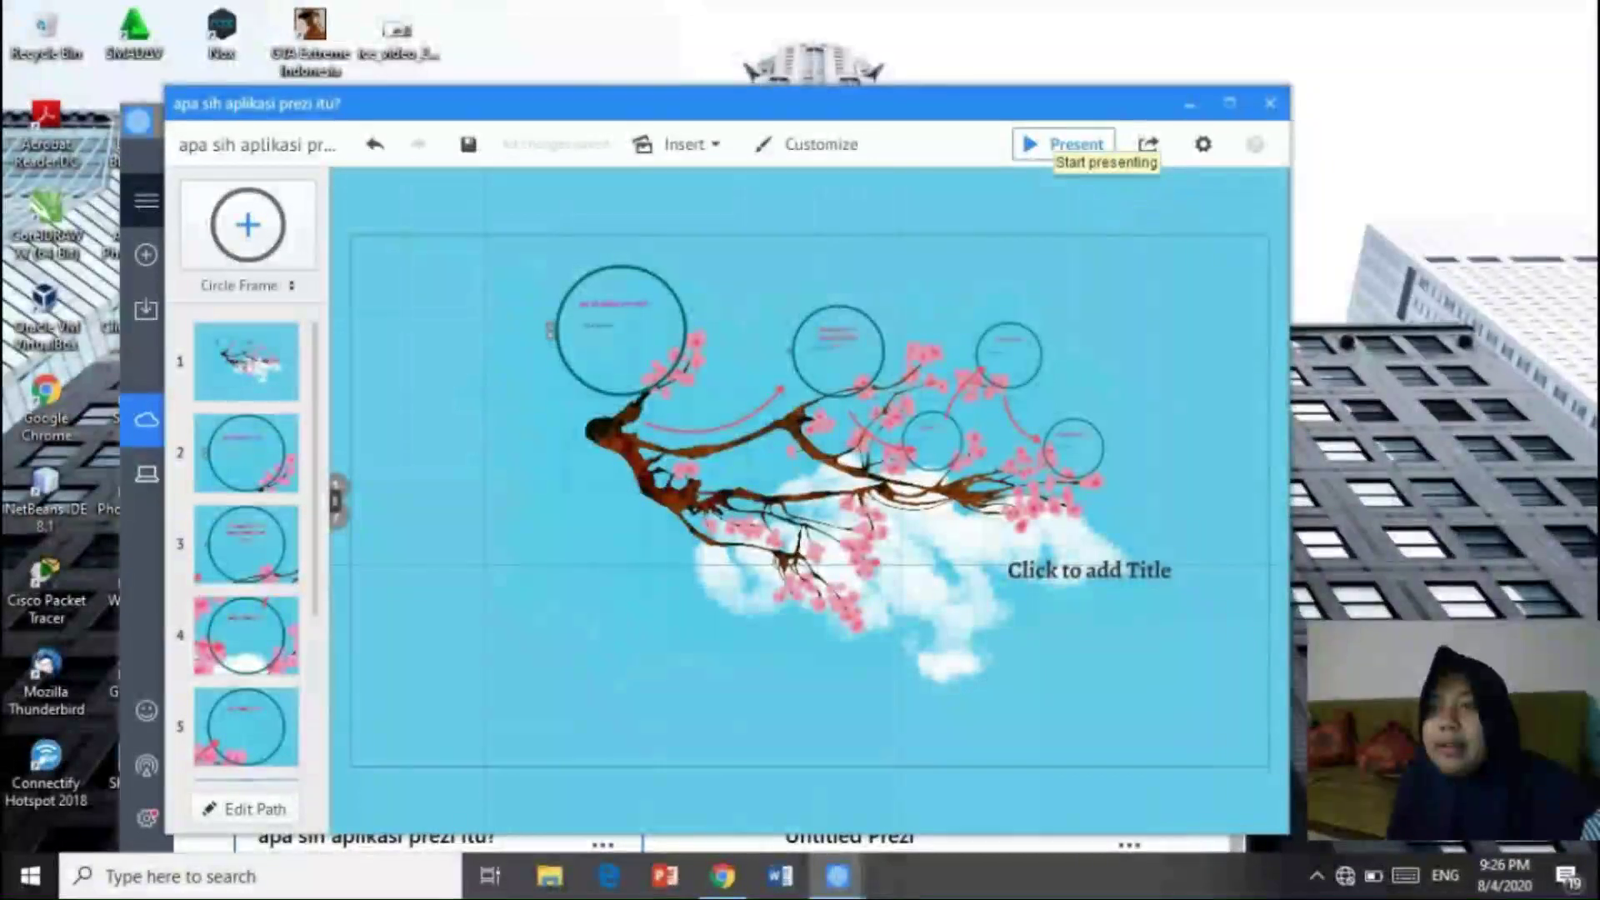
pyautogui.click(1075, 145)
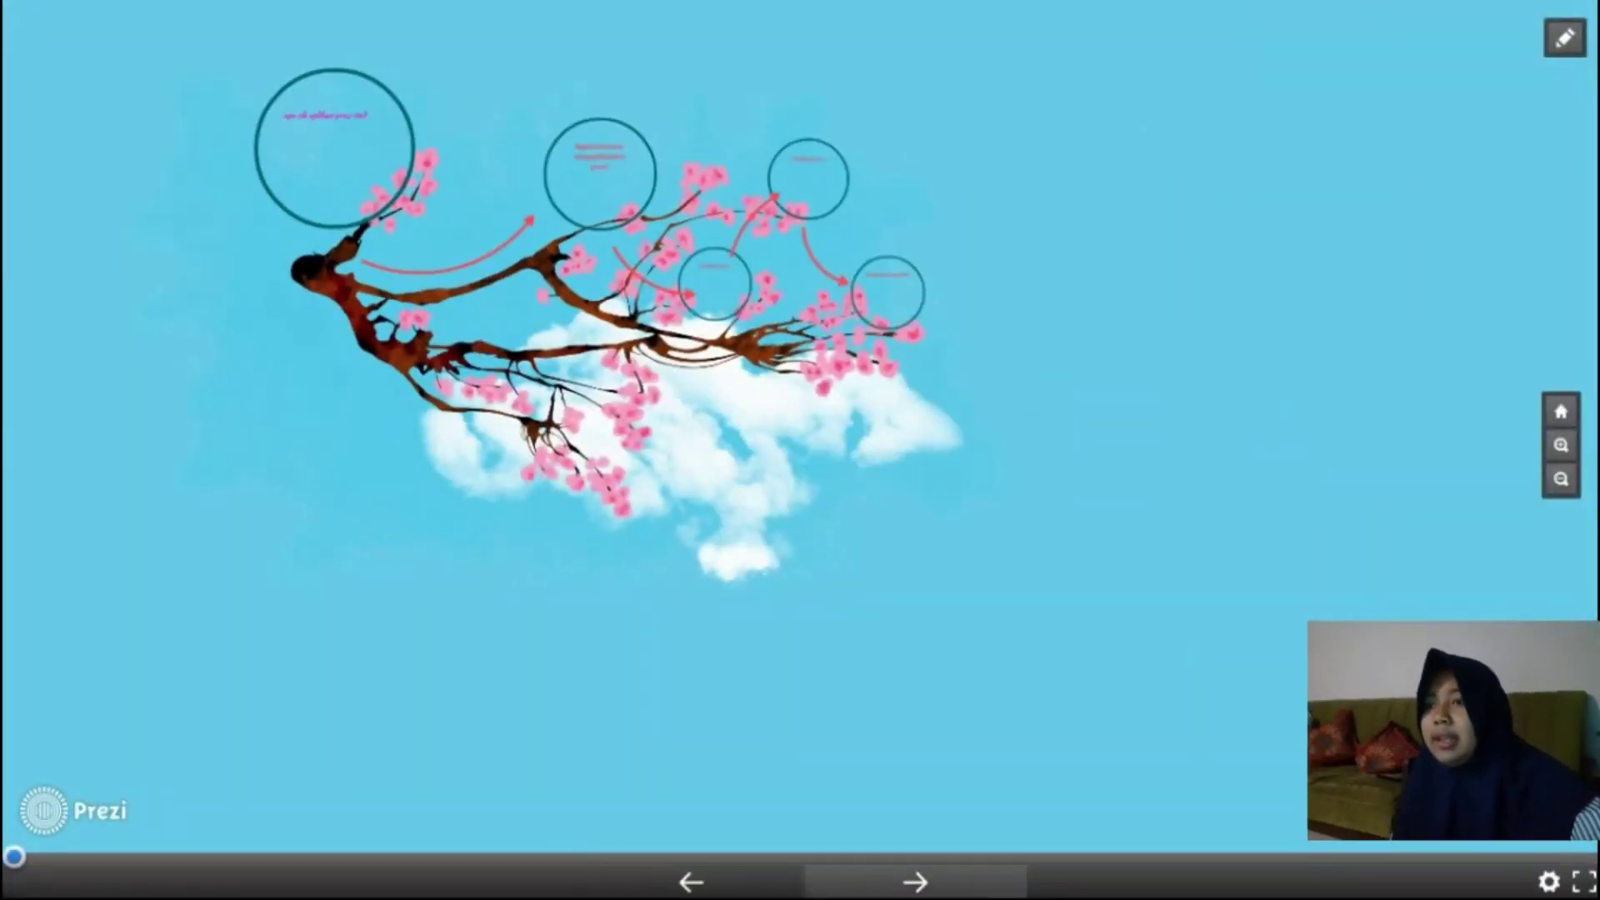
pyautogui.click(914, 881)
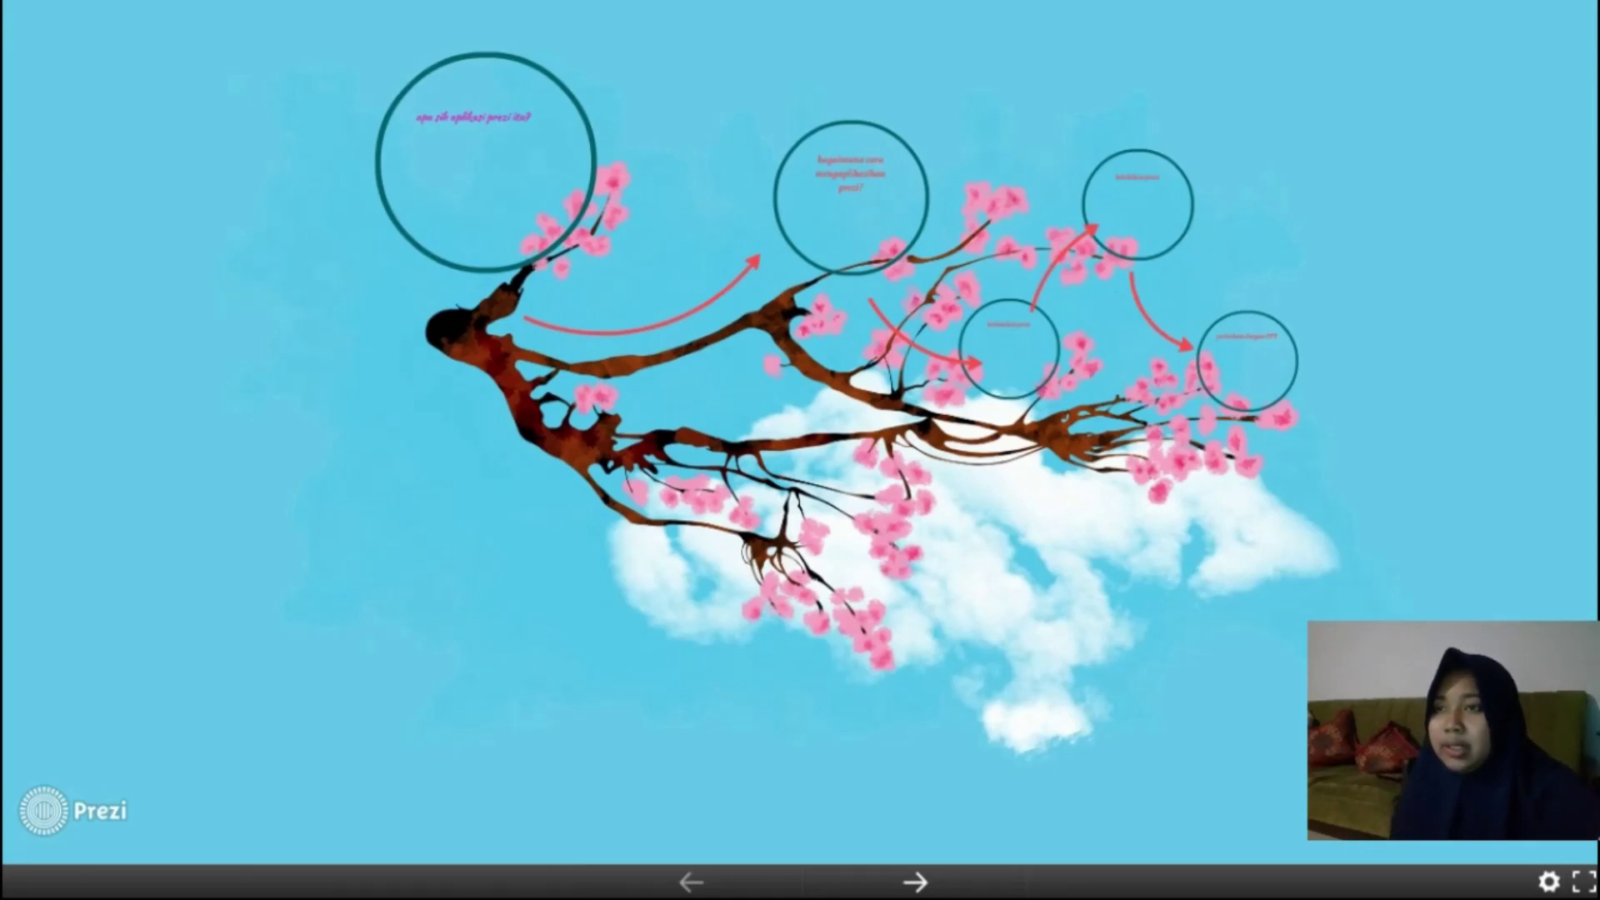
pyautogui.press('Right')
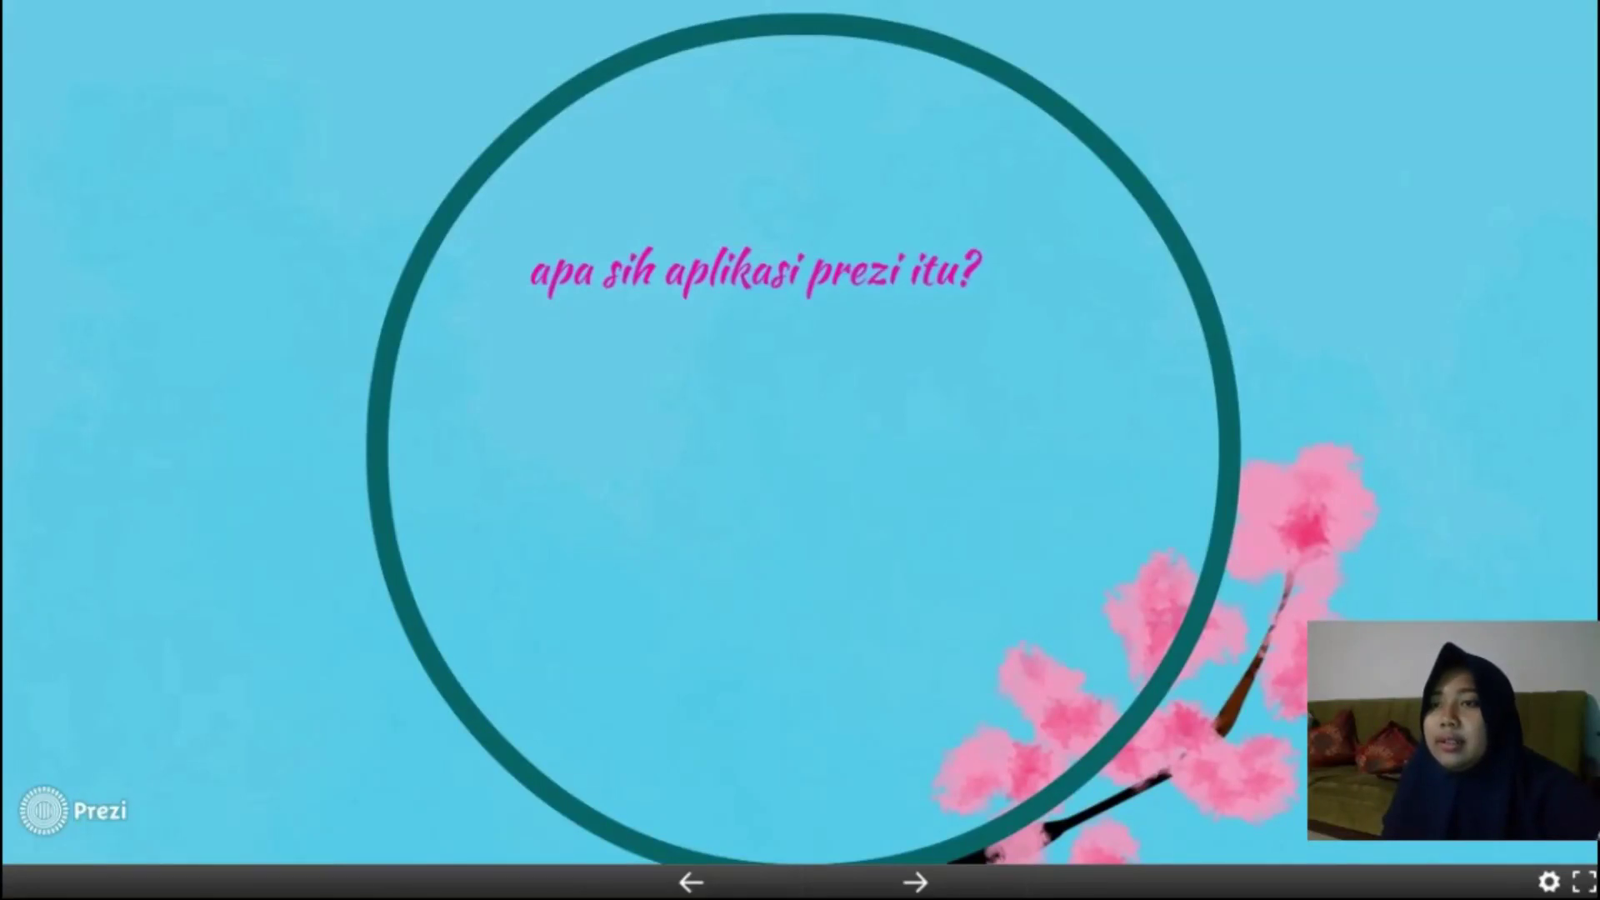
pyautogui.press('Right')
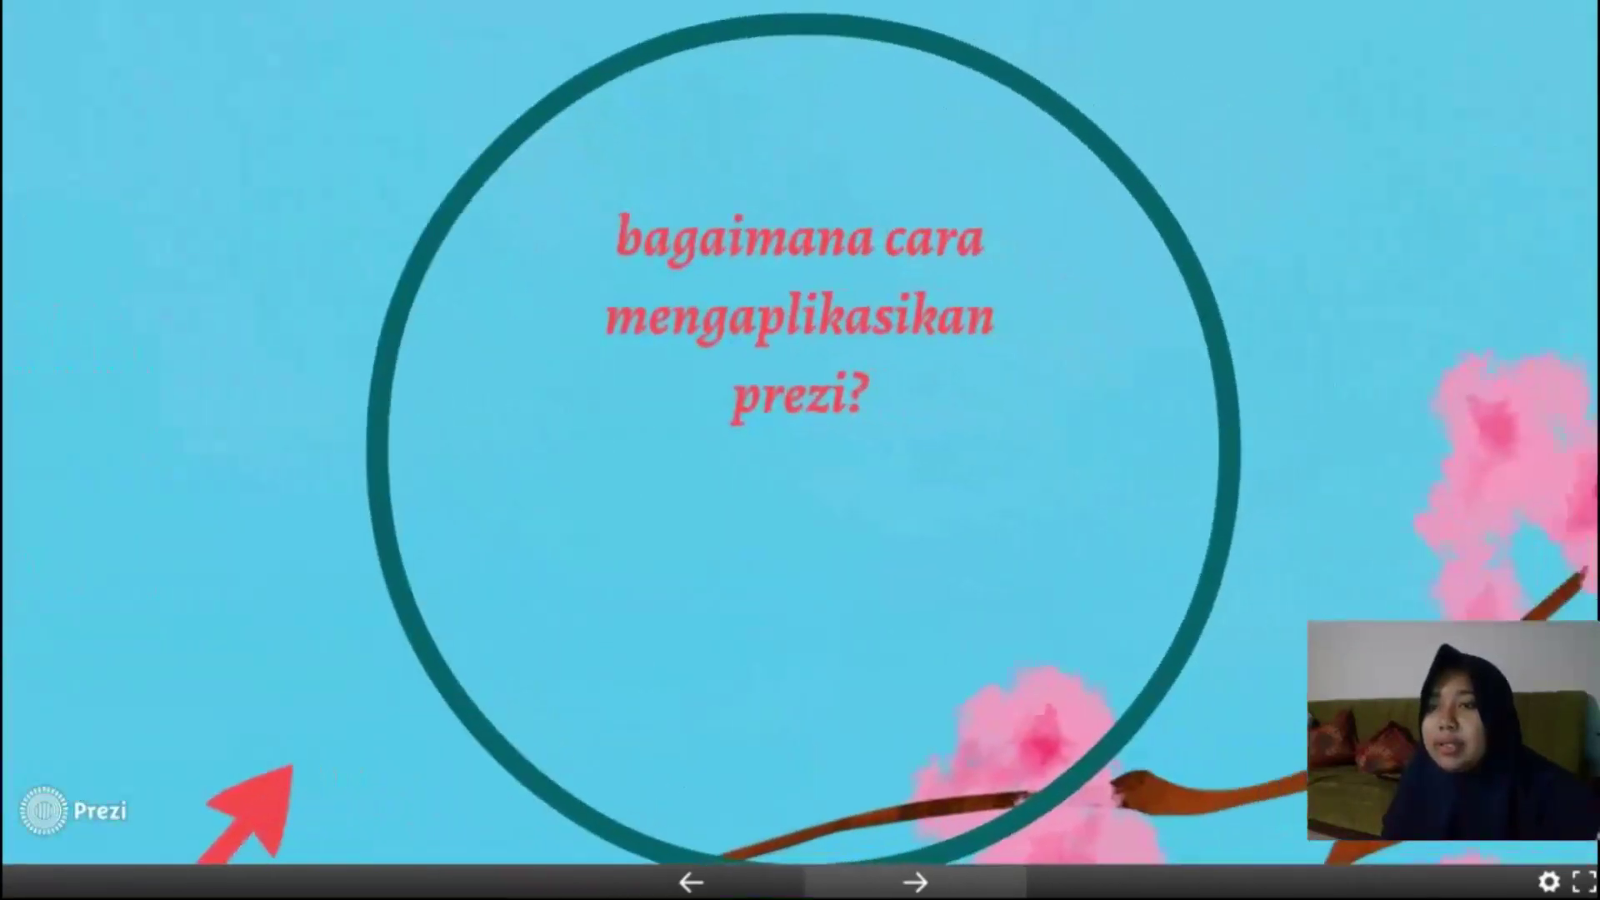
pyautogui.press('Right')
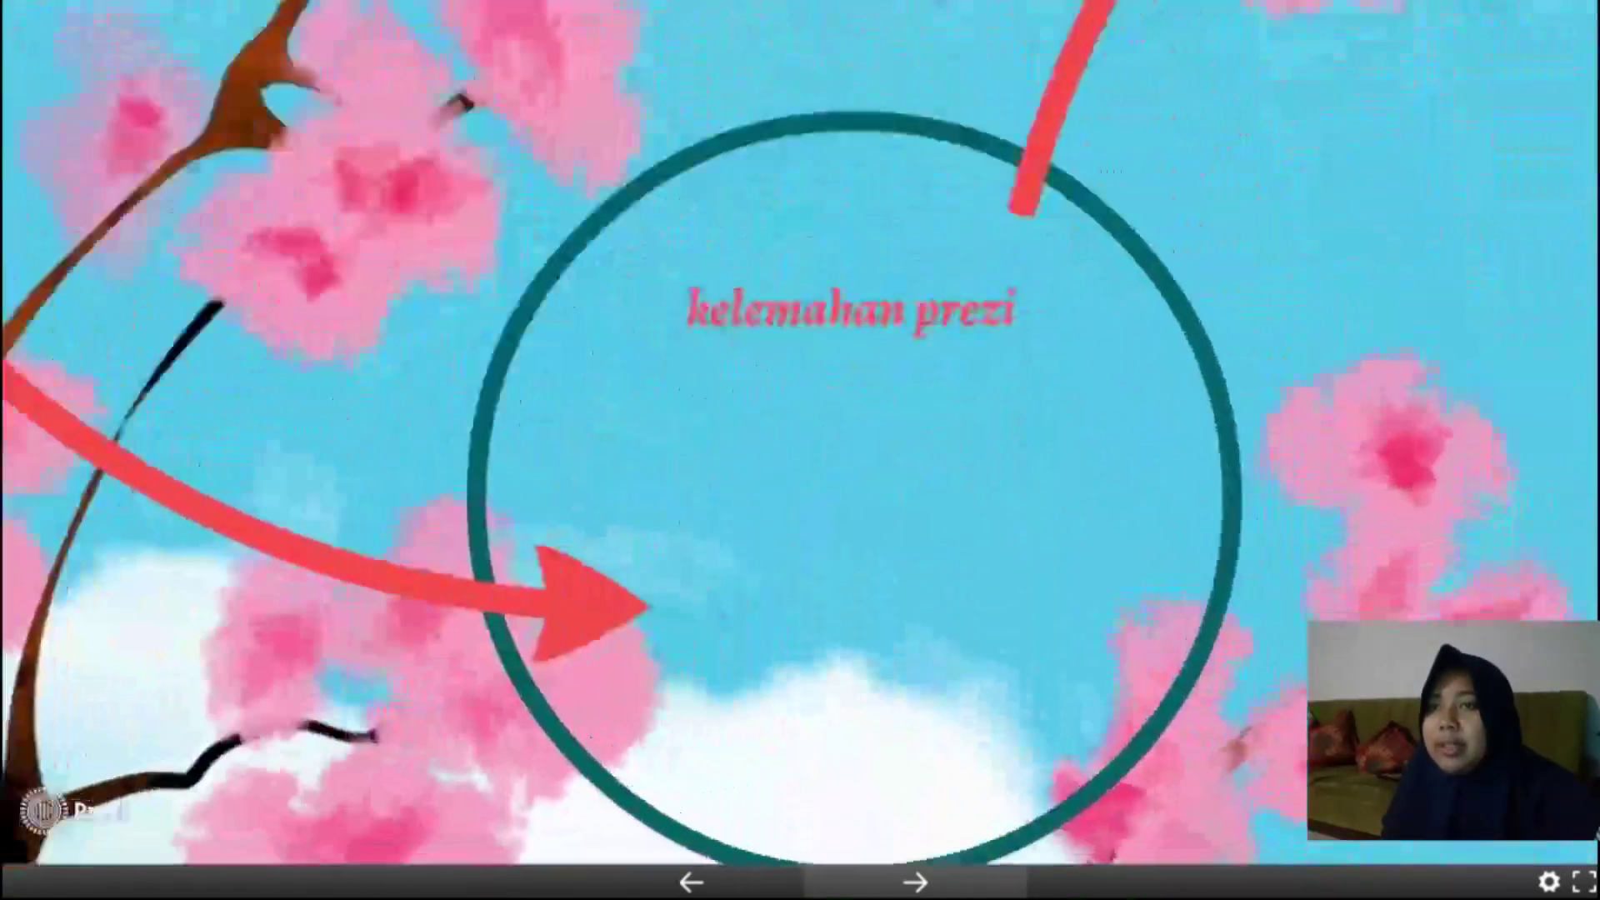
pyautogui.press('Right')
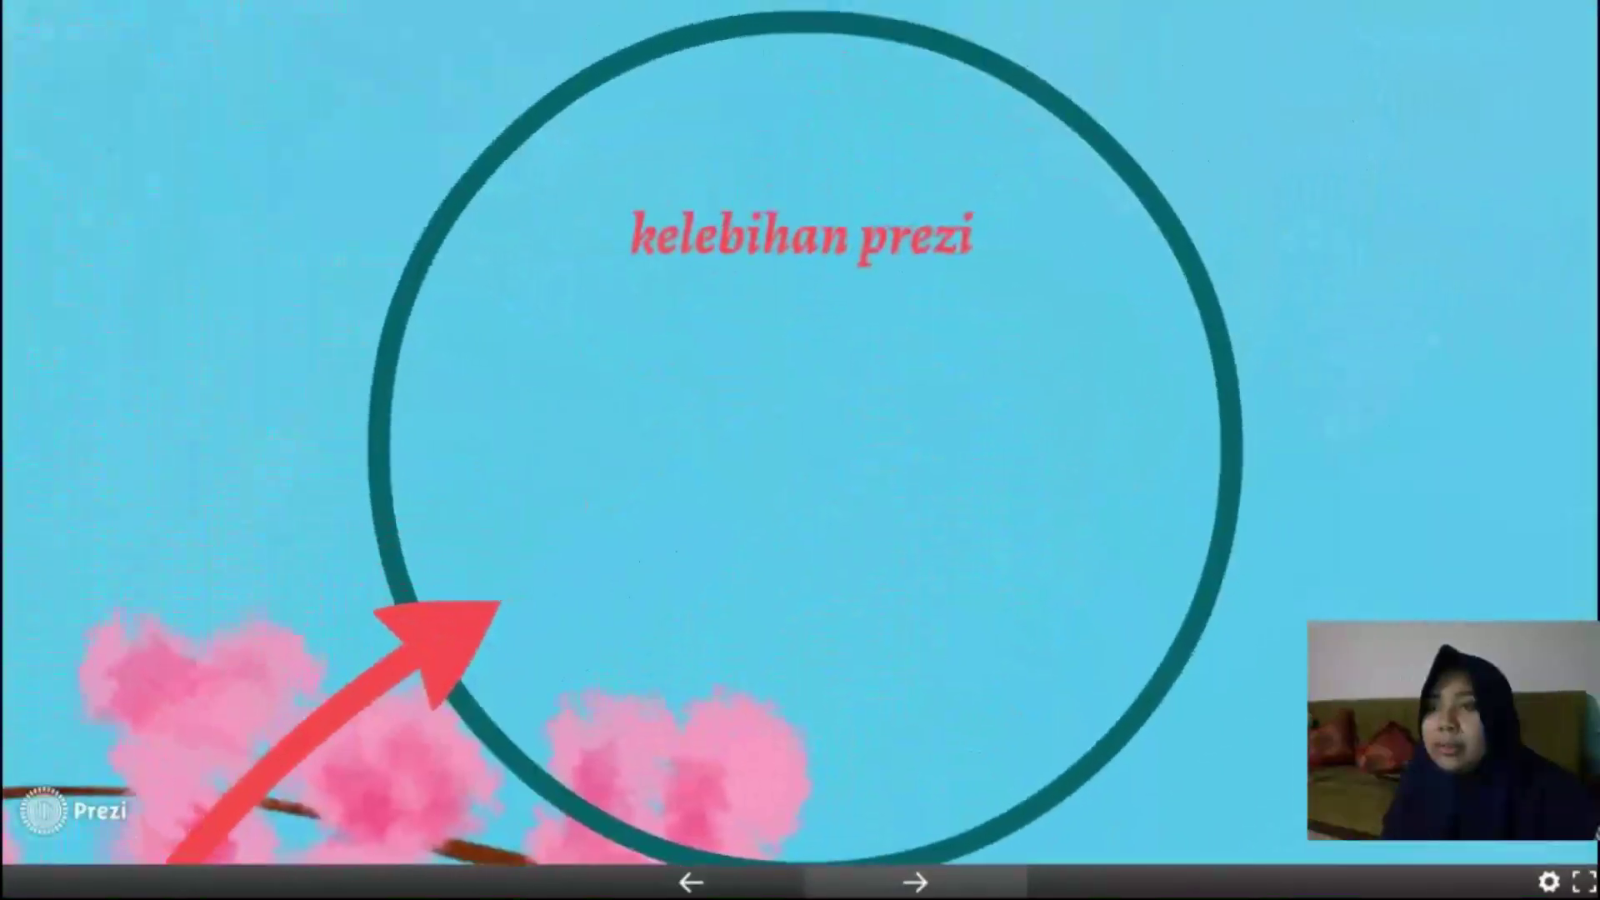
pyautogui.press('Right')
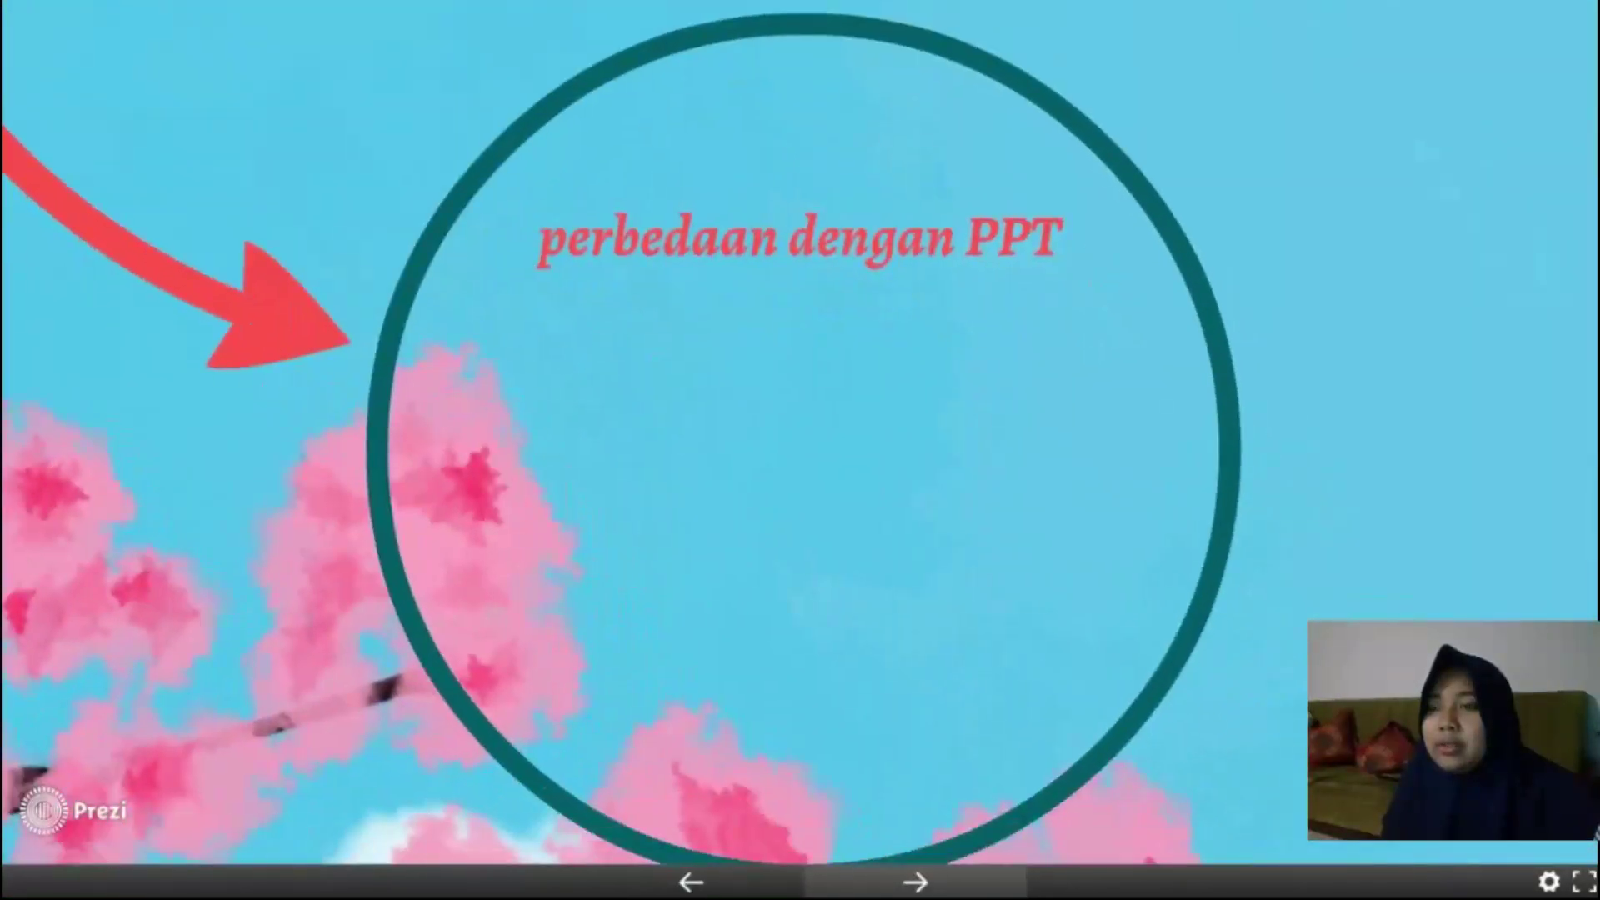
pyautogui.press('Right')
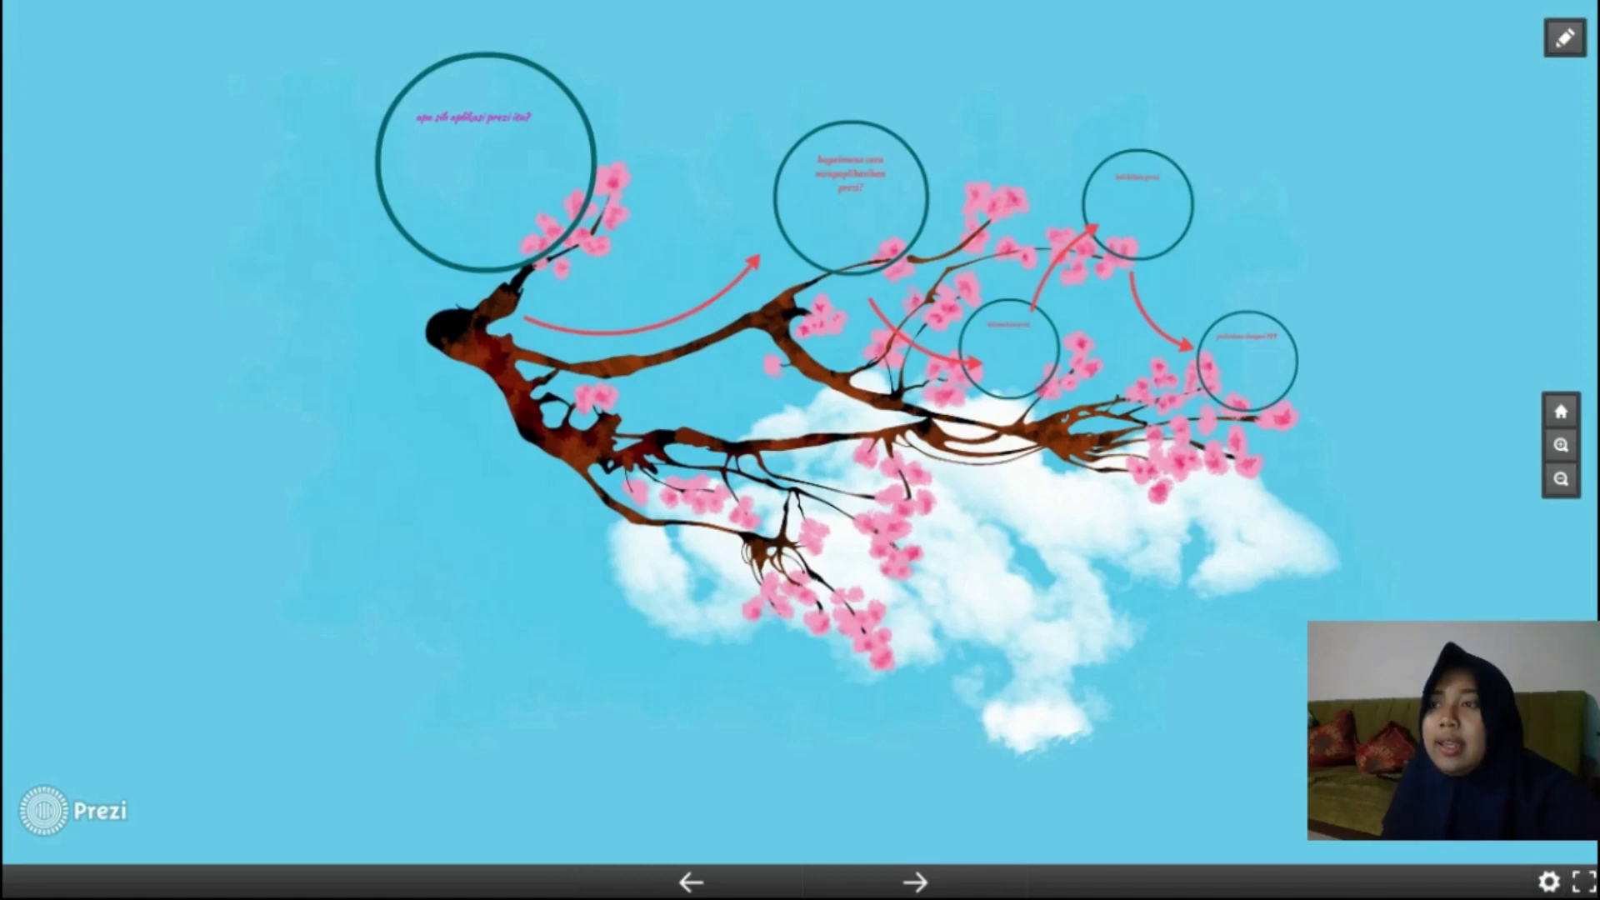
pyautogui.press('Escape')
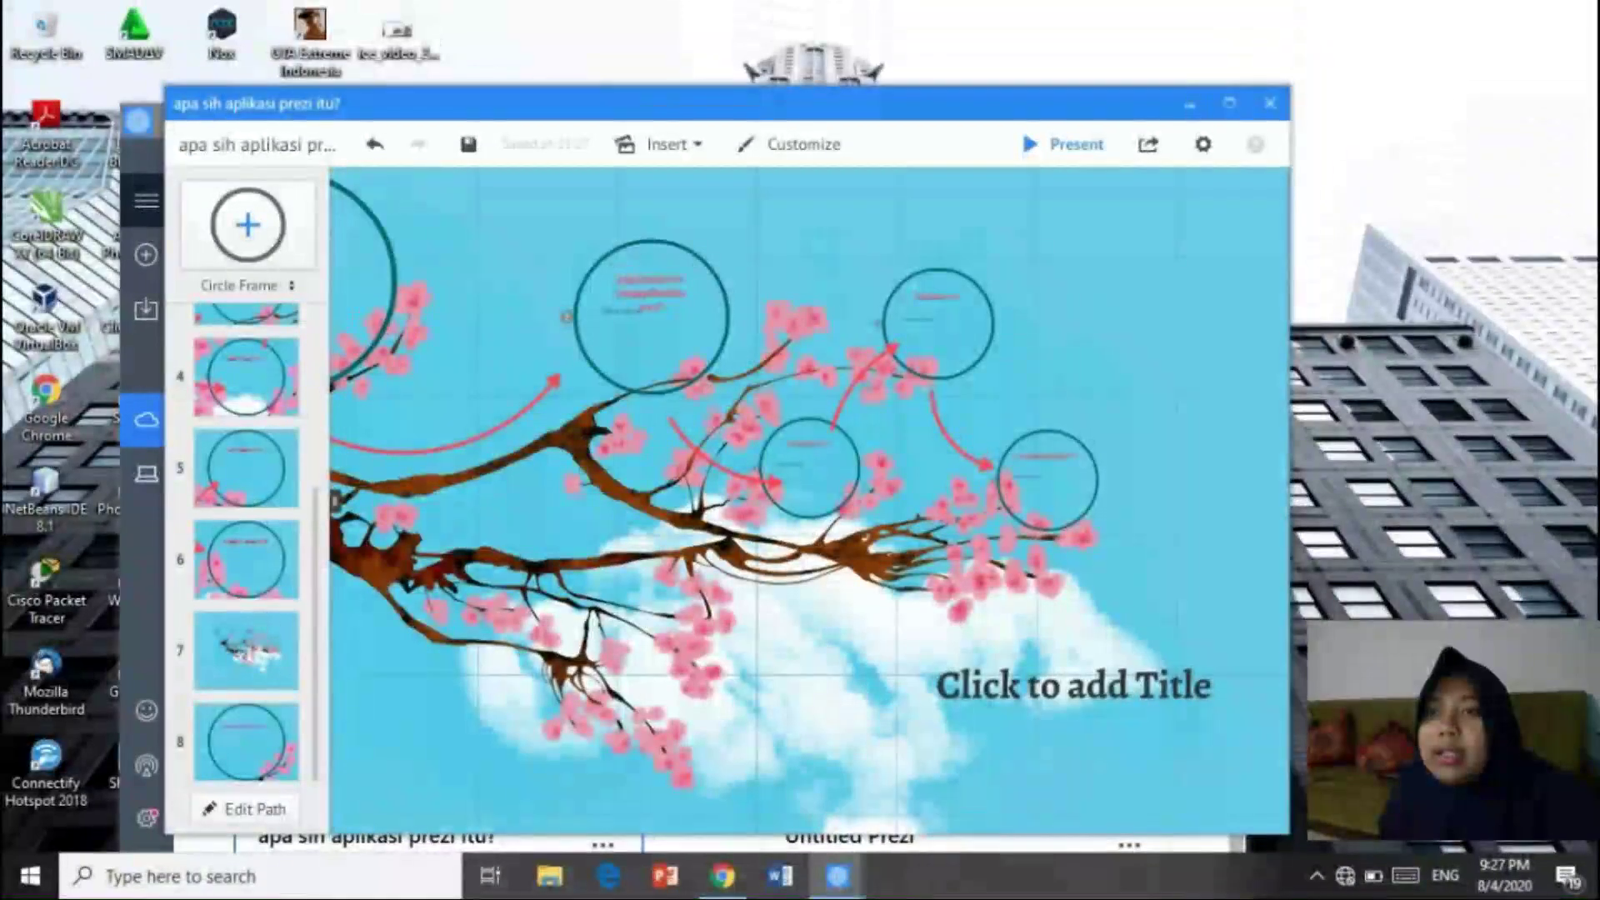
# View the sharing and PDF export options, as well as the screen ratio and shortcut settings.
pyautogui.click(1148, 144)
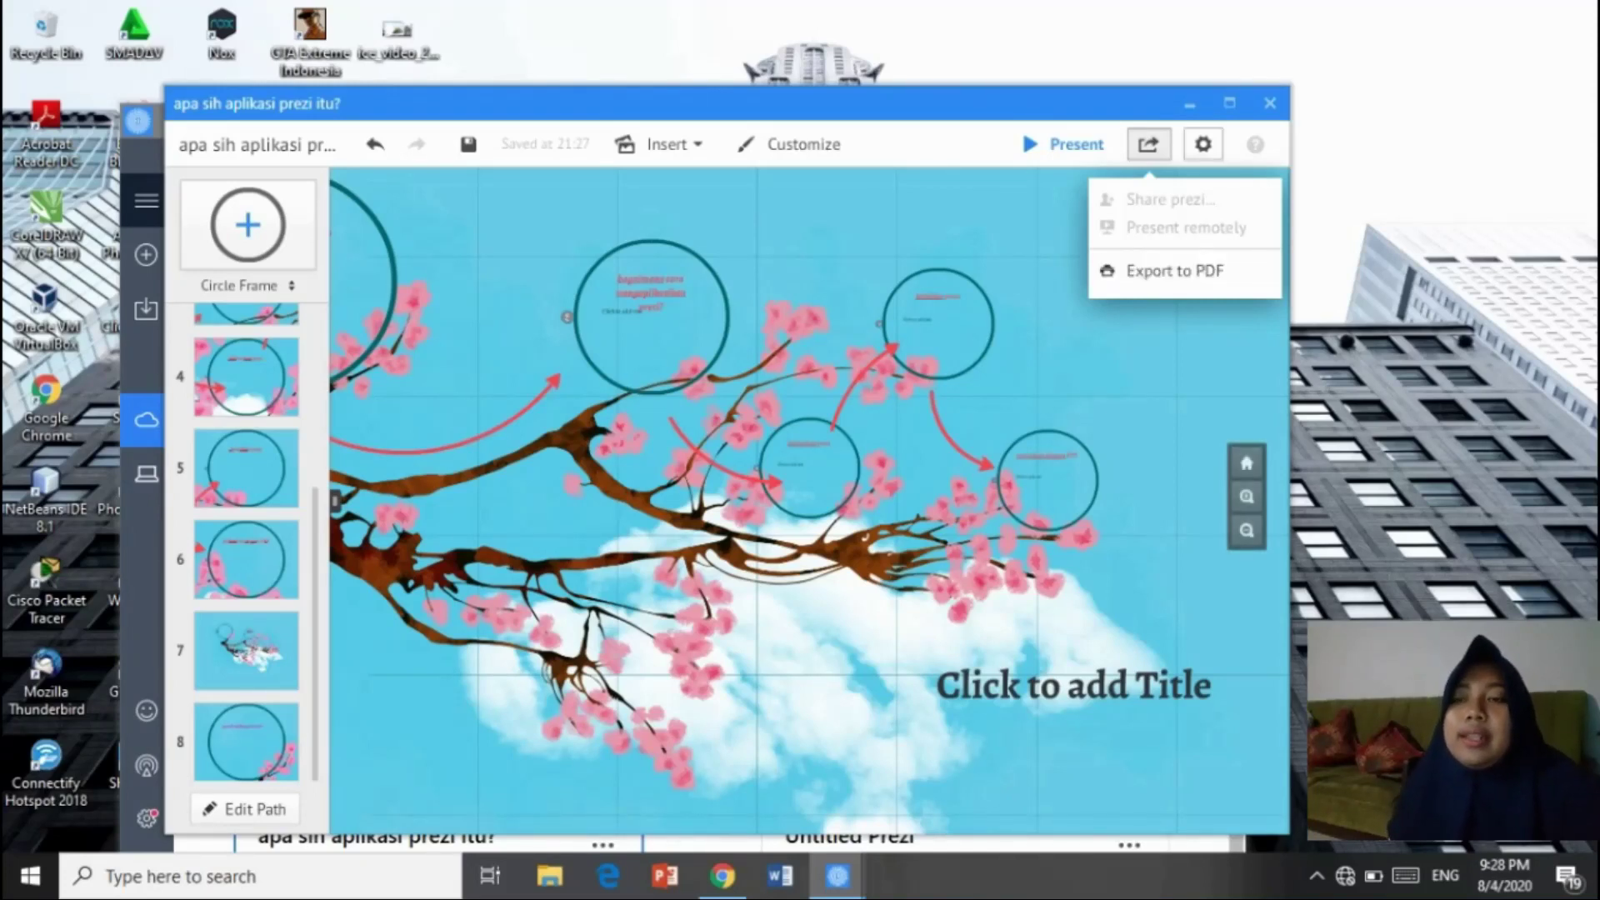
pyautogui.click(1202, 145)
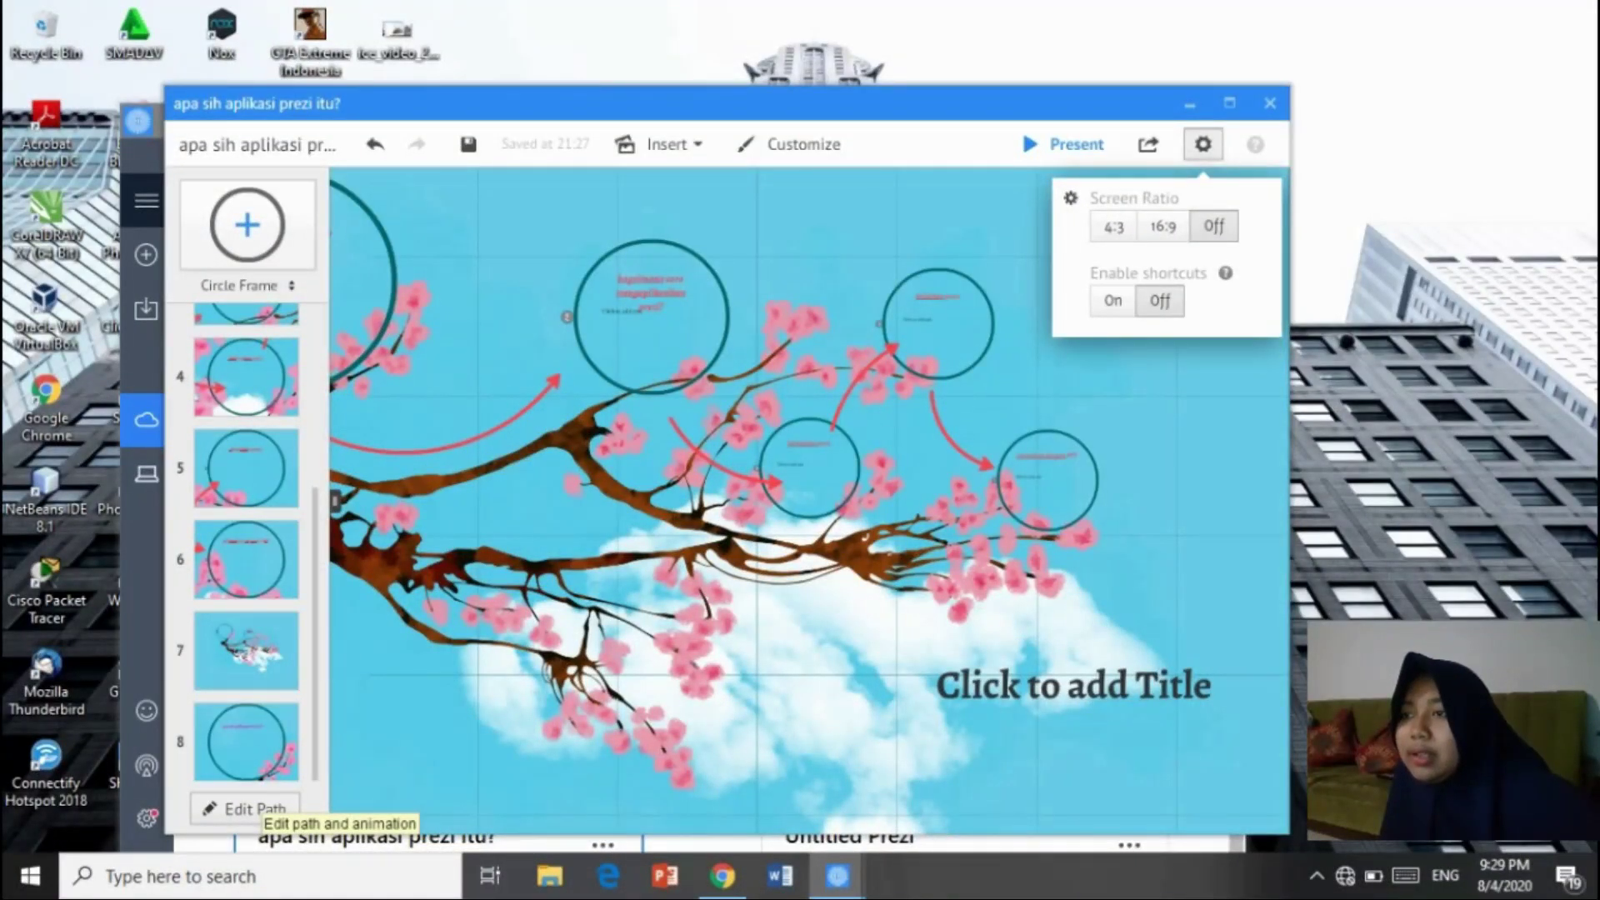
# Open path editing, look over the numbered path steps, and view the animation editor for path step 8.
pyautogui.click(249, 809)
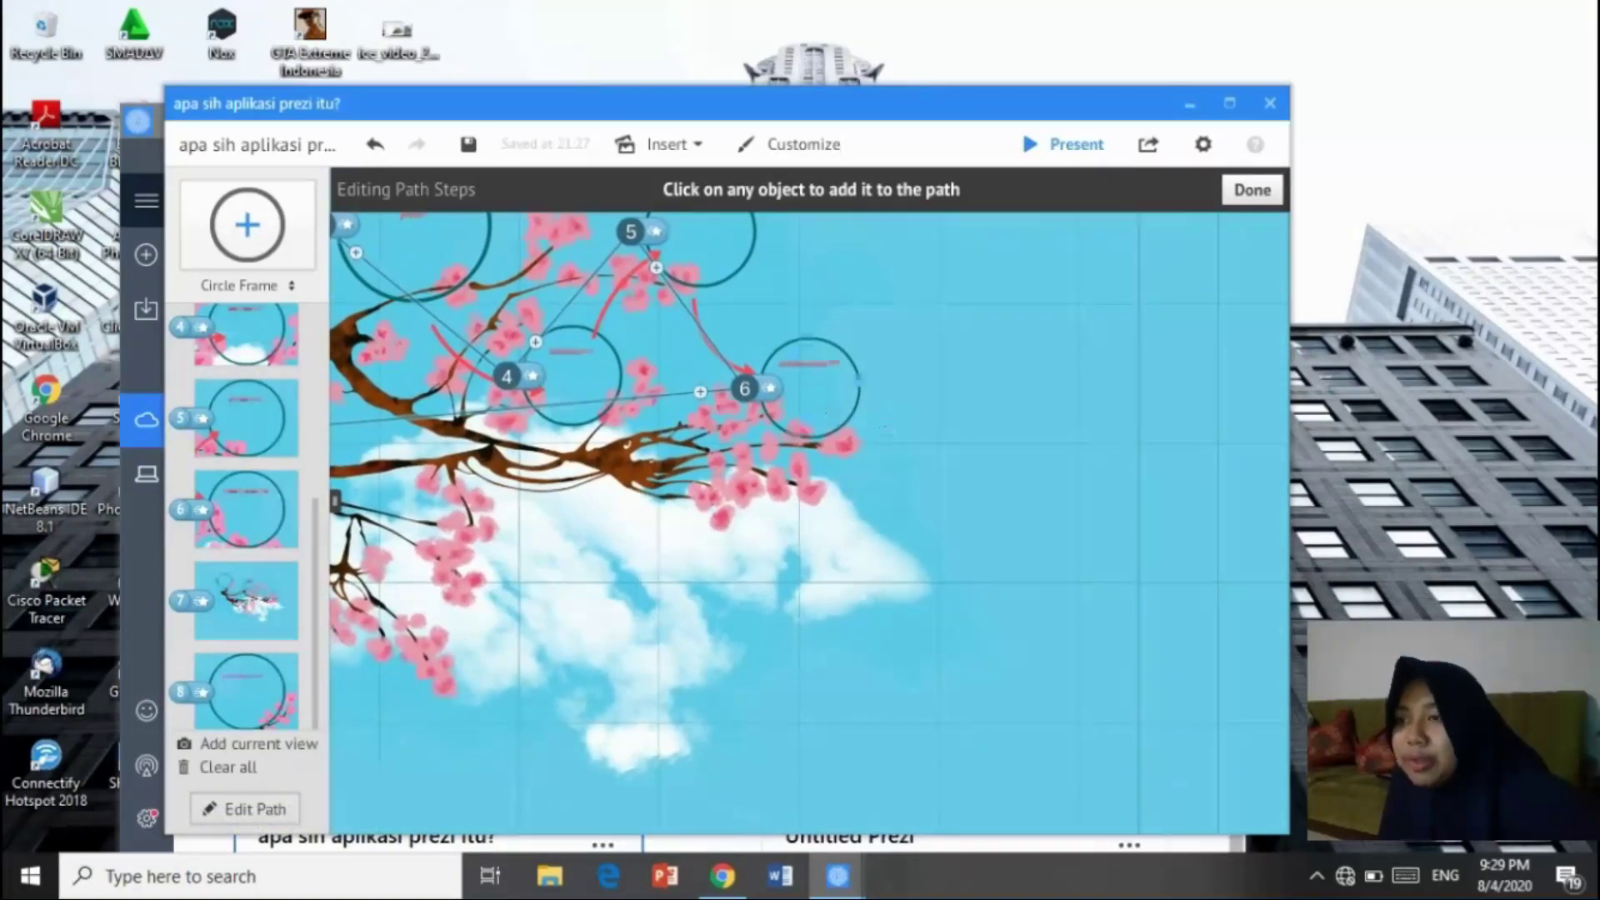
pyautogui.moveTo(578, 597); pyautogui.dragTo(740, 687)
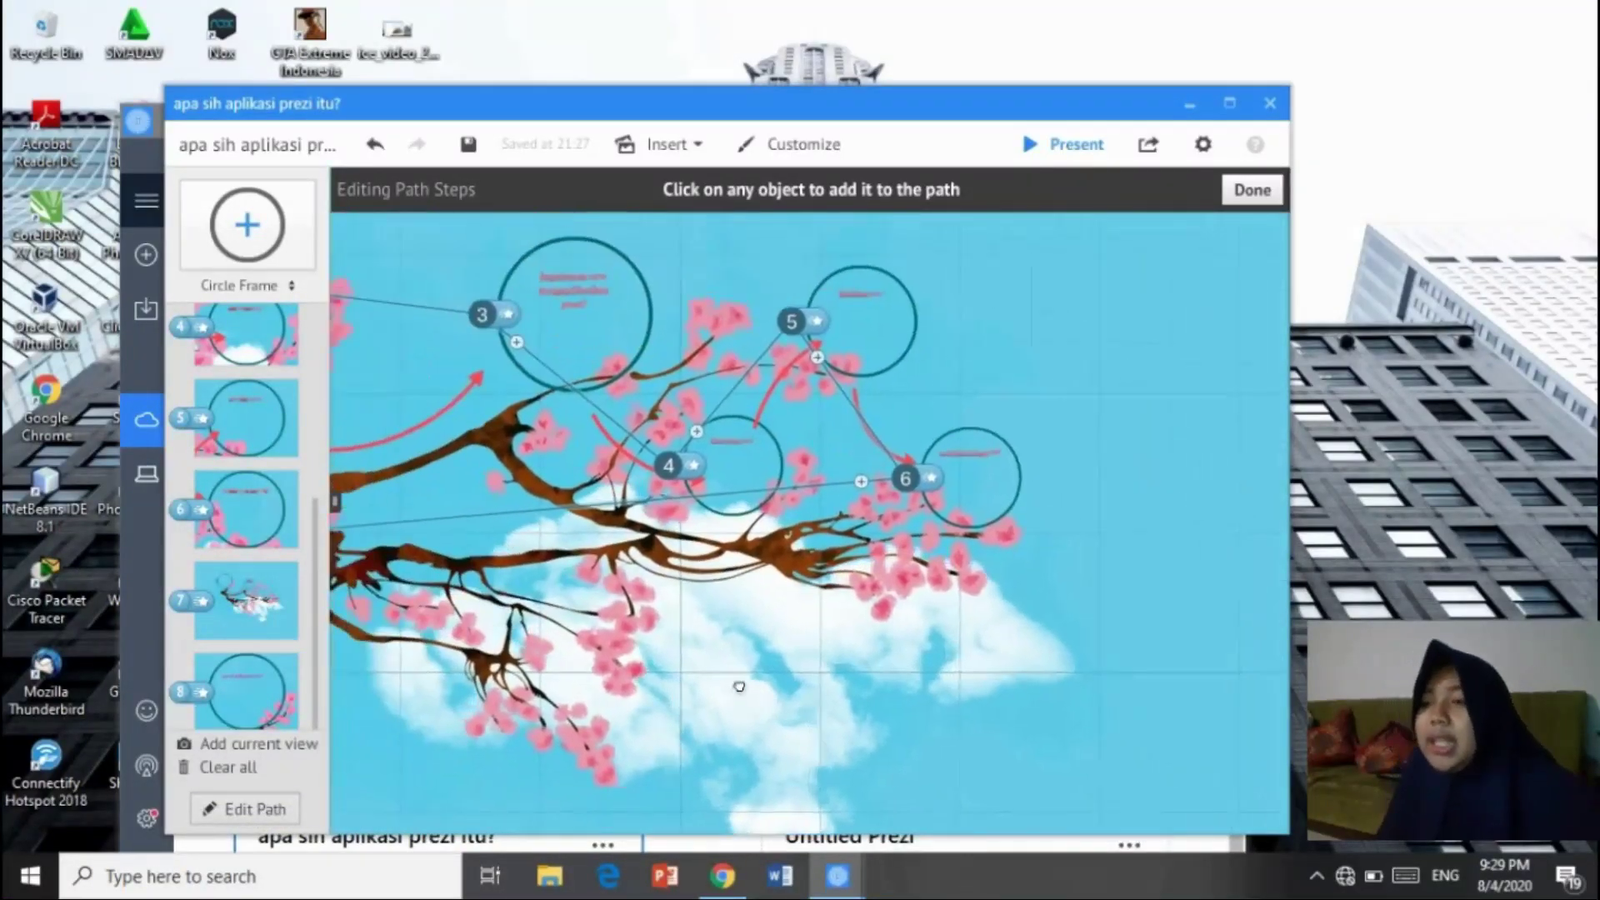
pyautogui.scroll(-5, 739, 687)
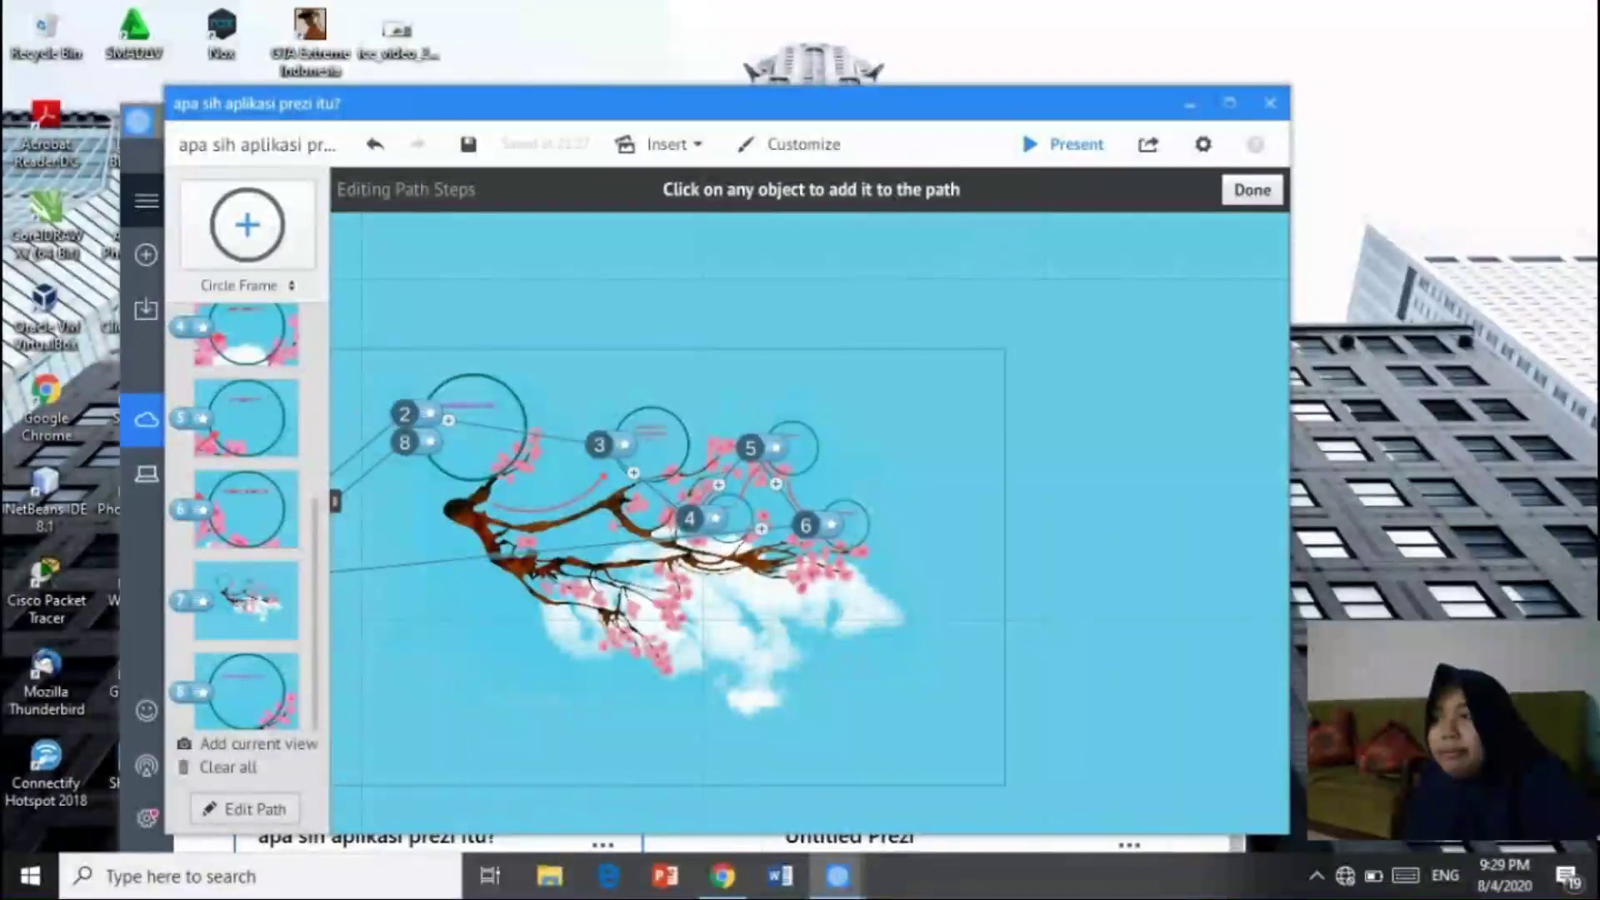
pyautogui.scroll(1, 278, 485)
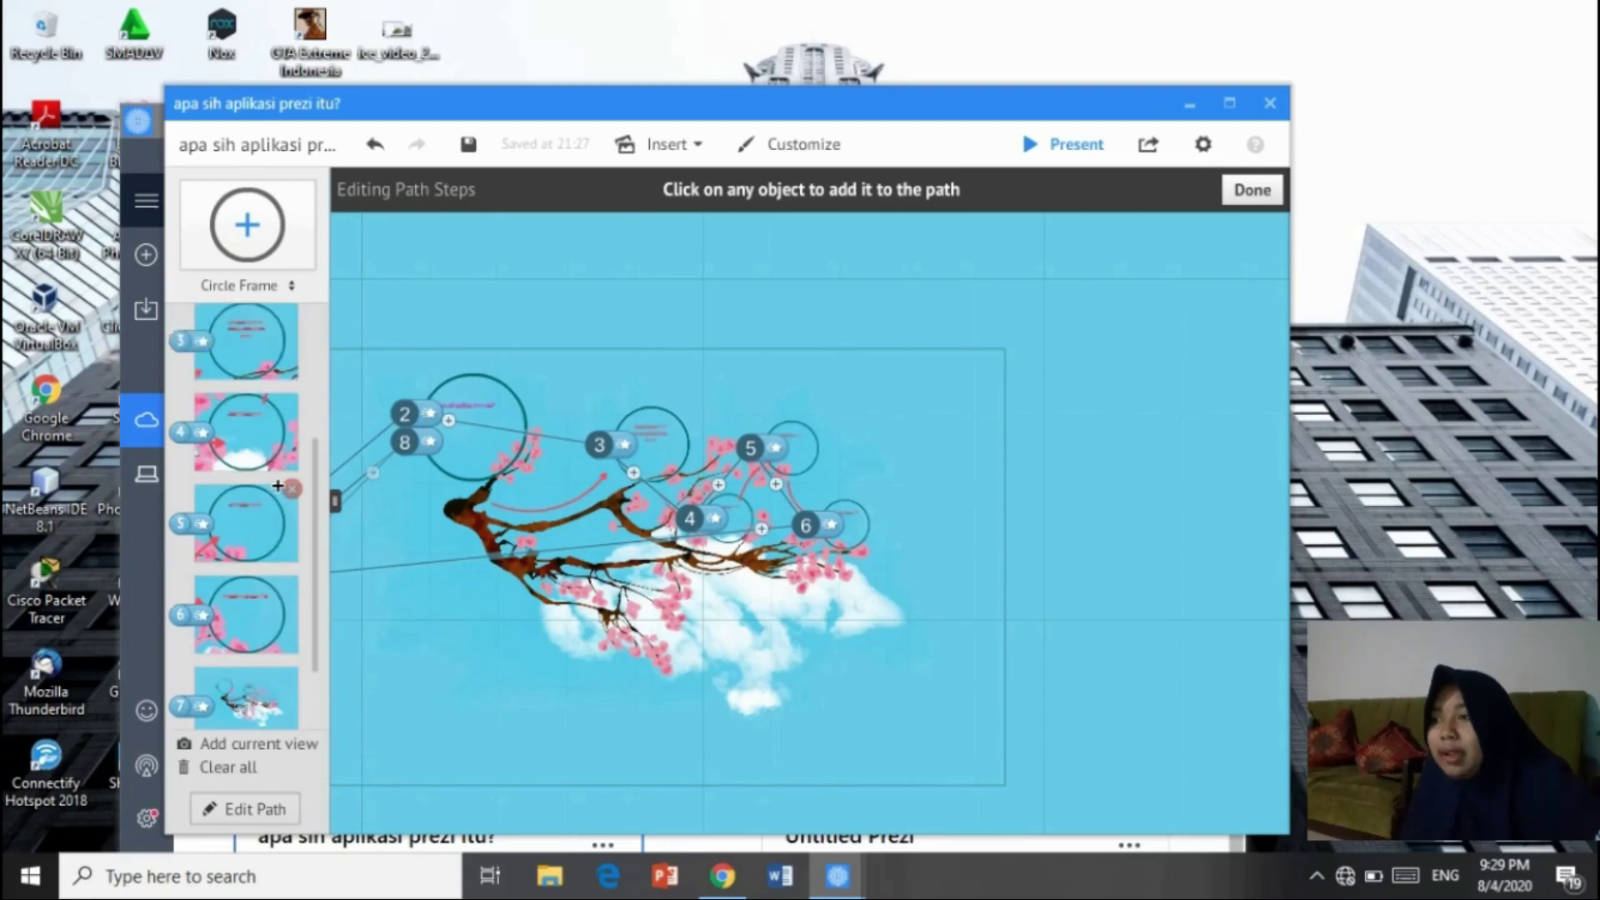
pyautogui.scroll(2, 278, 485)
pyautogui.scroll(-2, 278, 485)
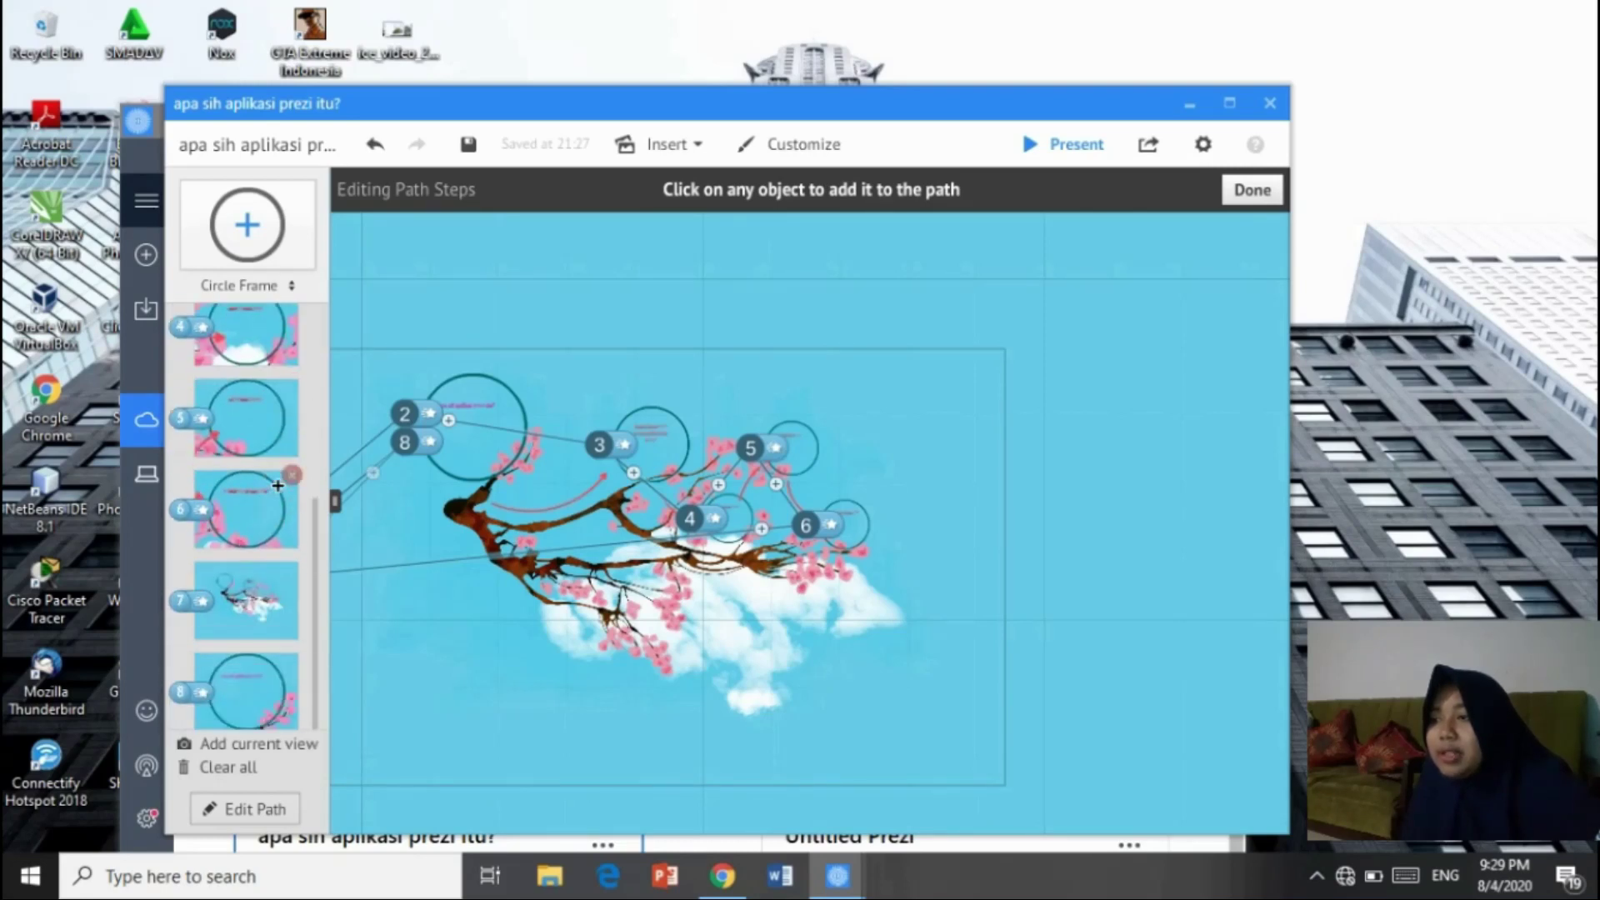
pyautogui.scroll(2, 278, 485)
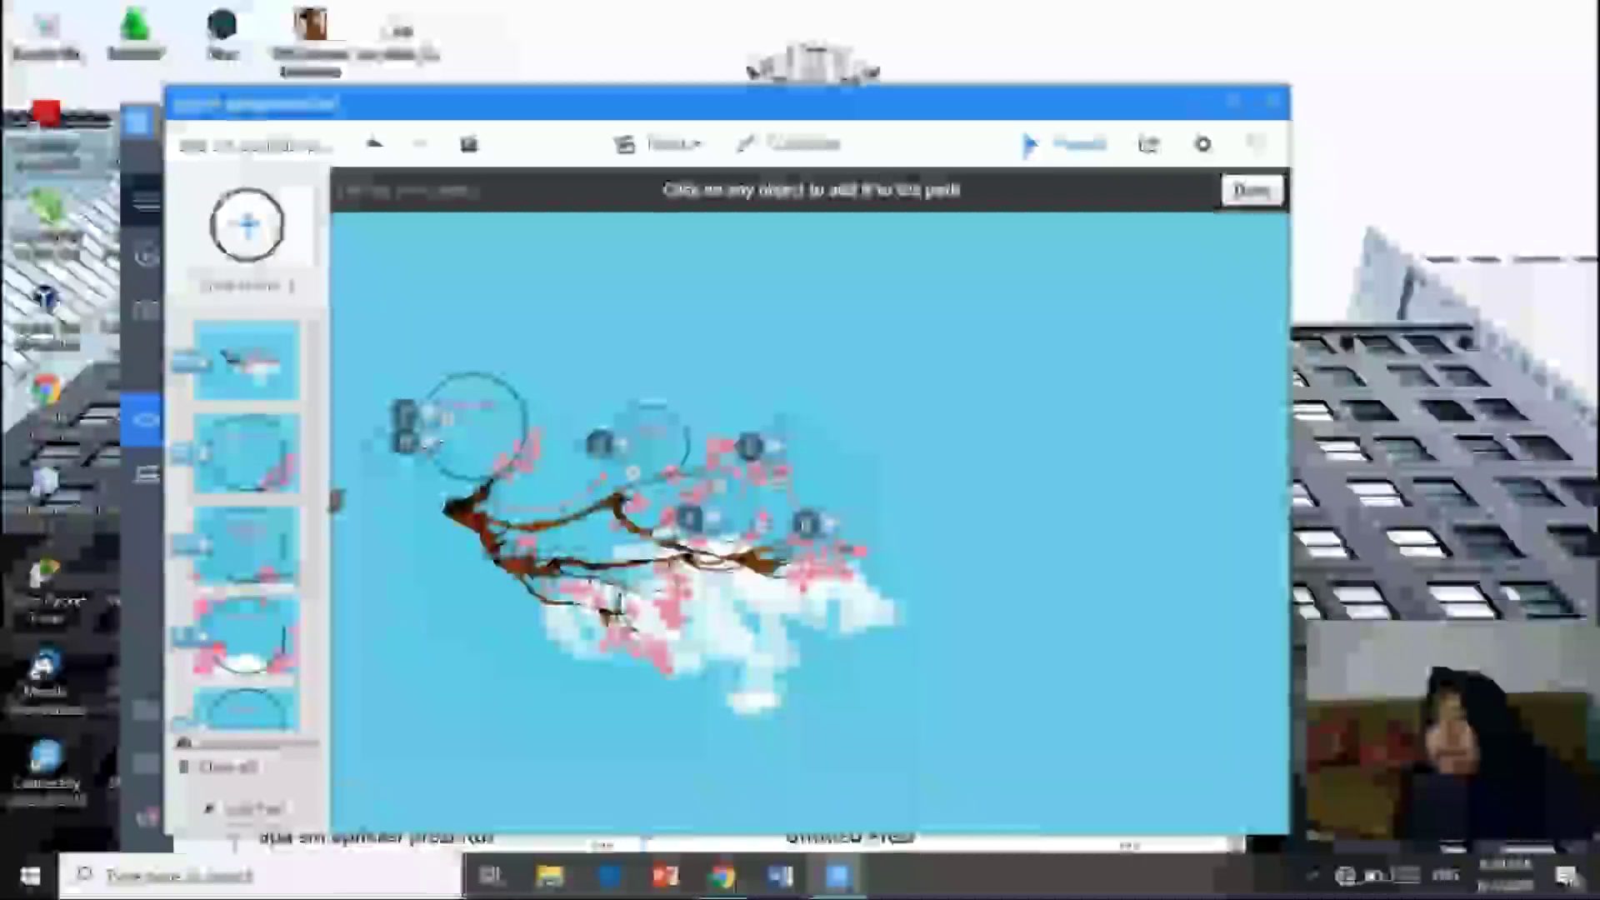
pyautogui.click(429, 444)
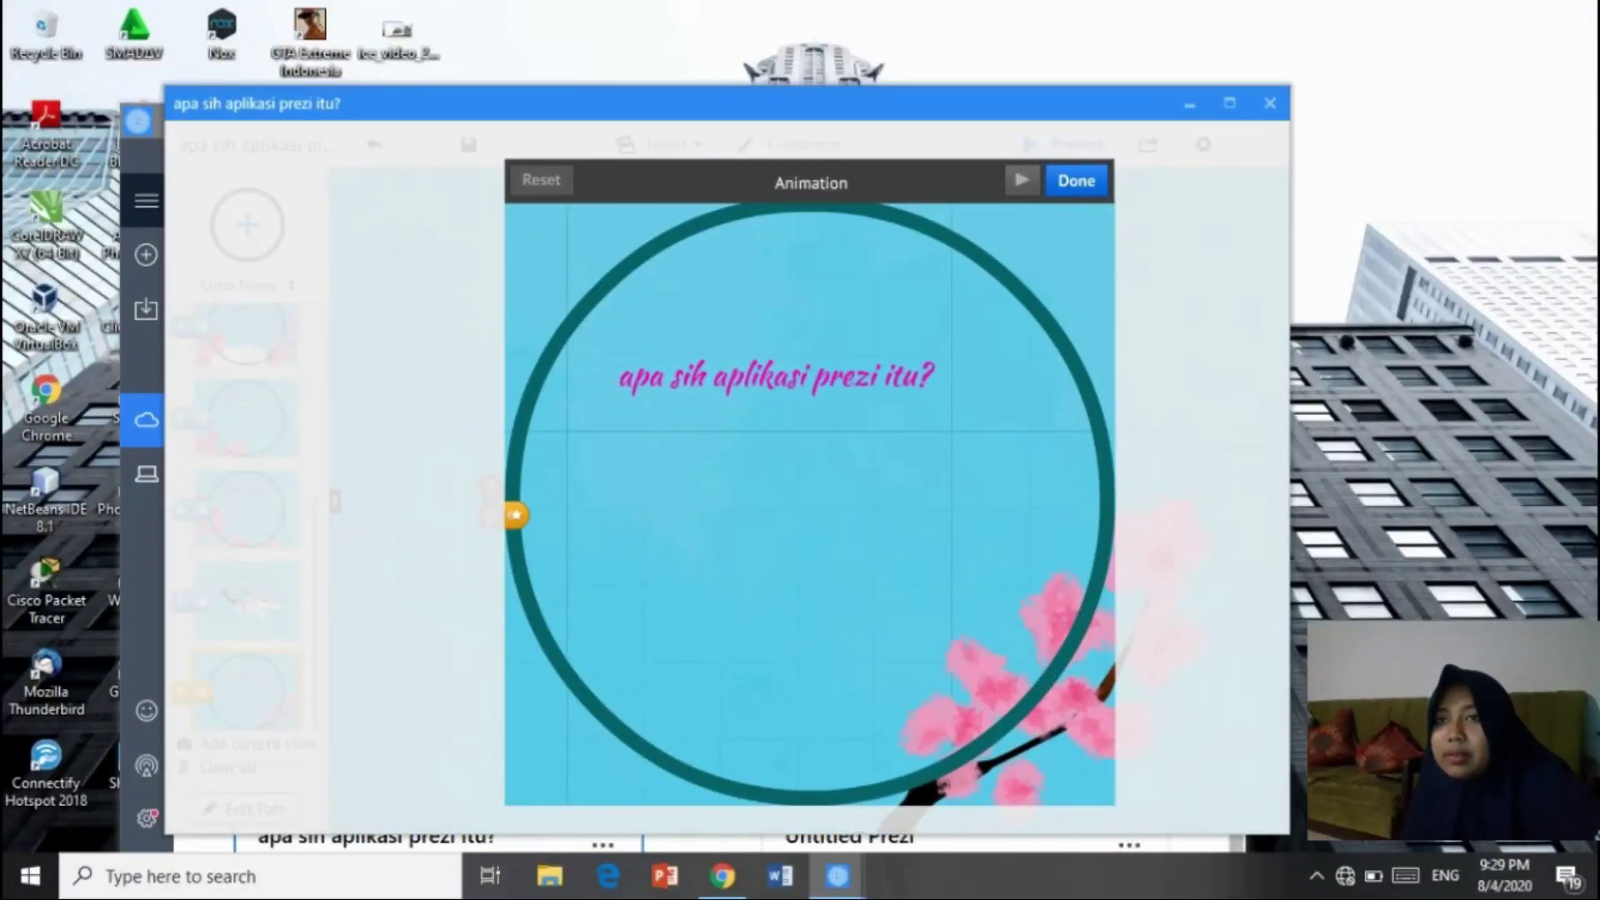
pyautogui.click(1076, 180)
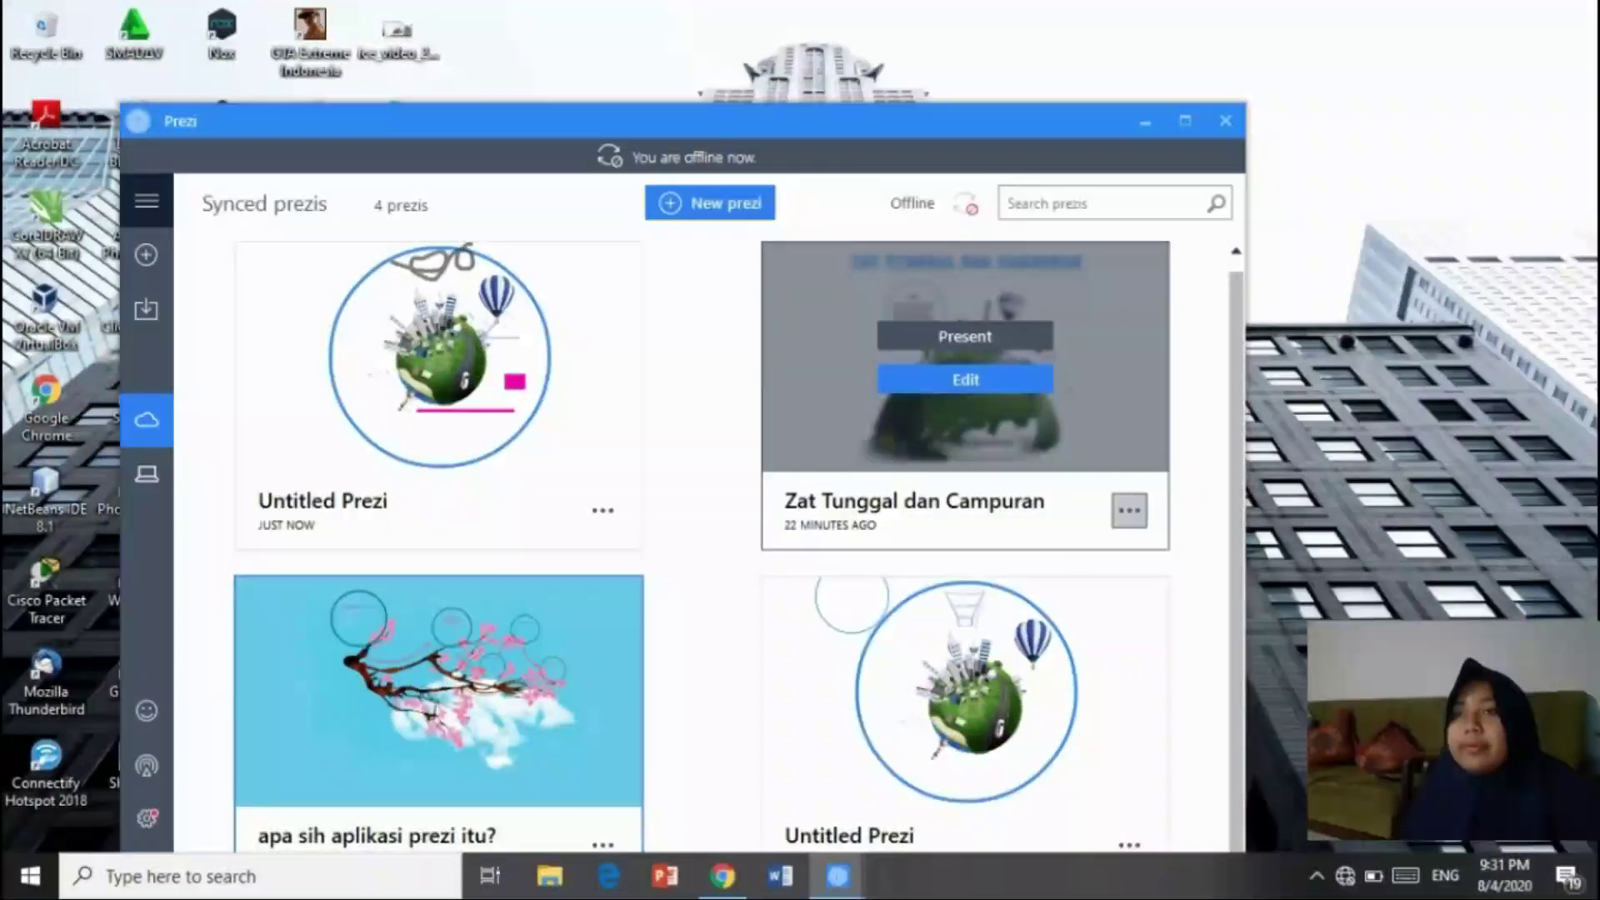
# View the export-for-presentation options for the "Zat Tunggal dan Campuran" prezi and leave without exporting.
pyautogui.click(1129, 510)
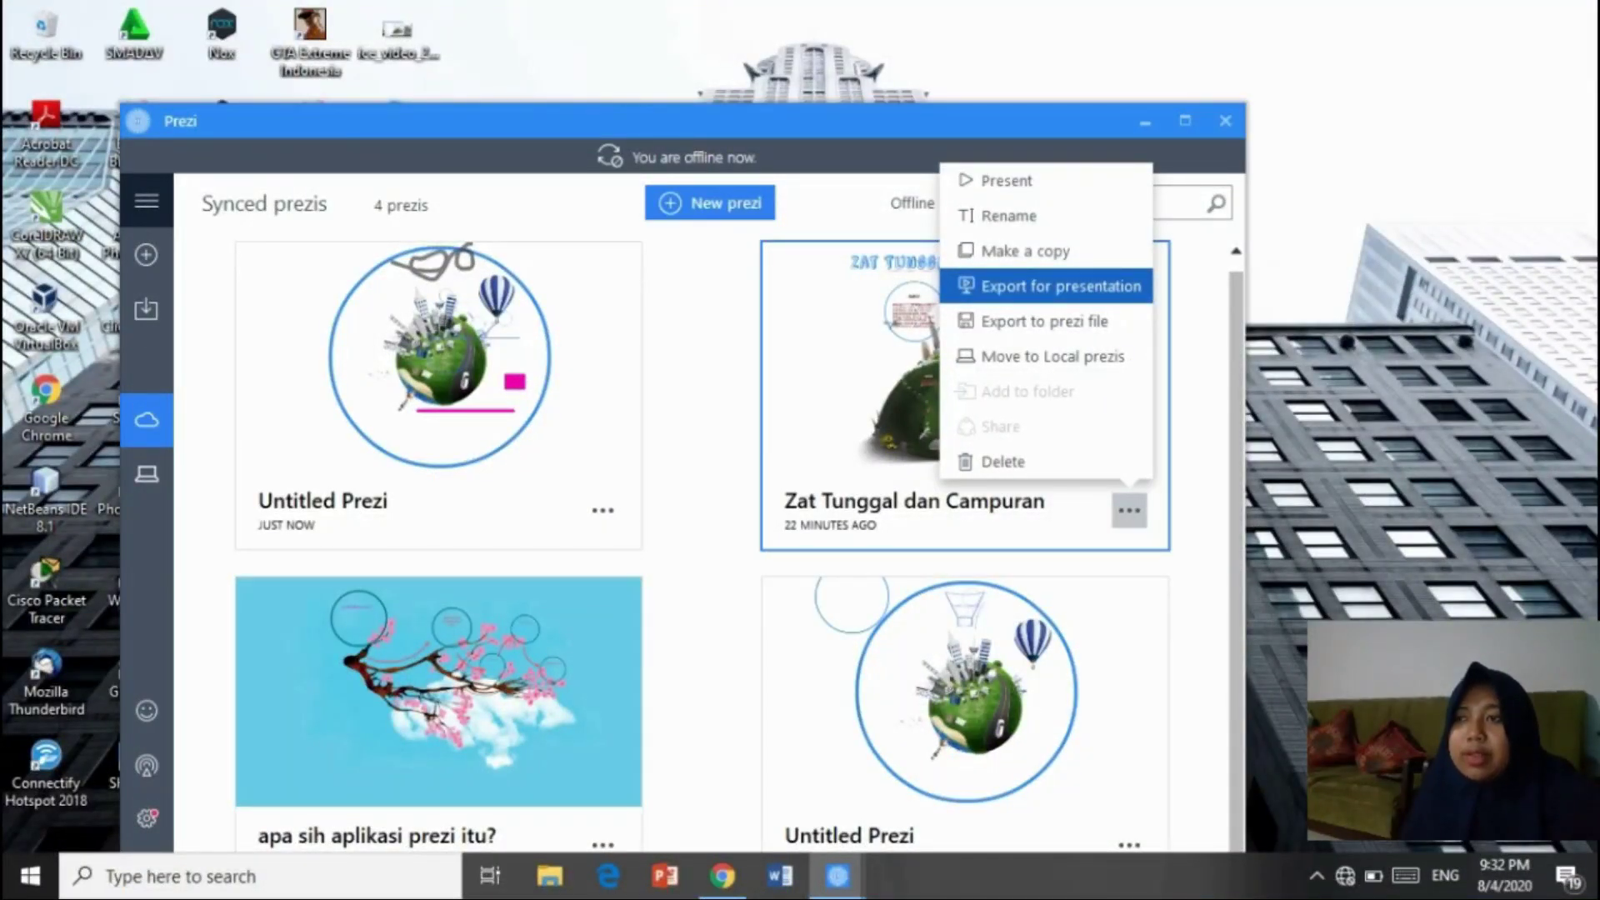
pyautogui.click(1060, 285)
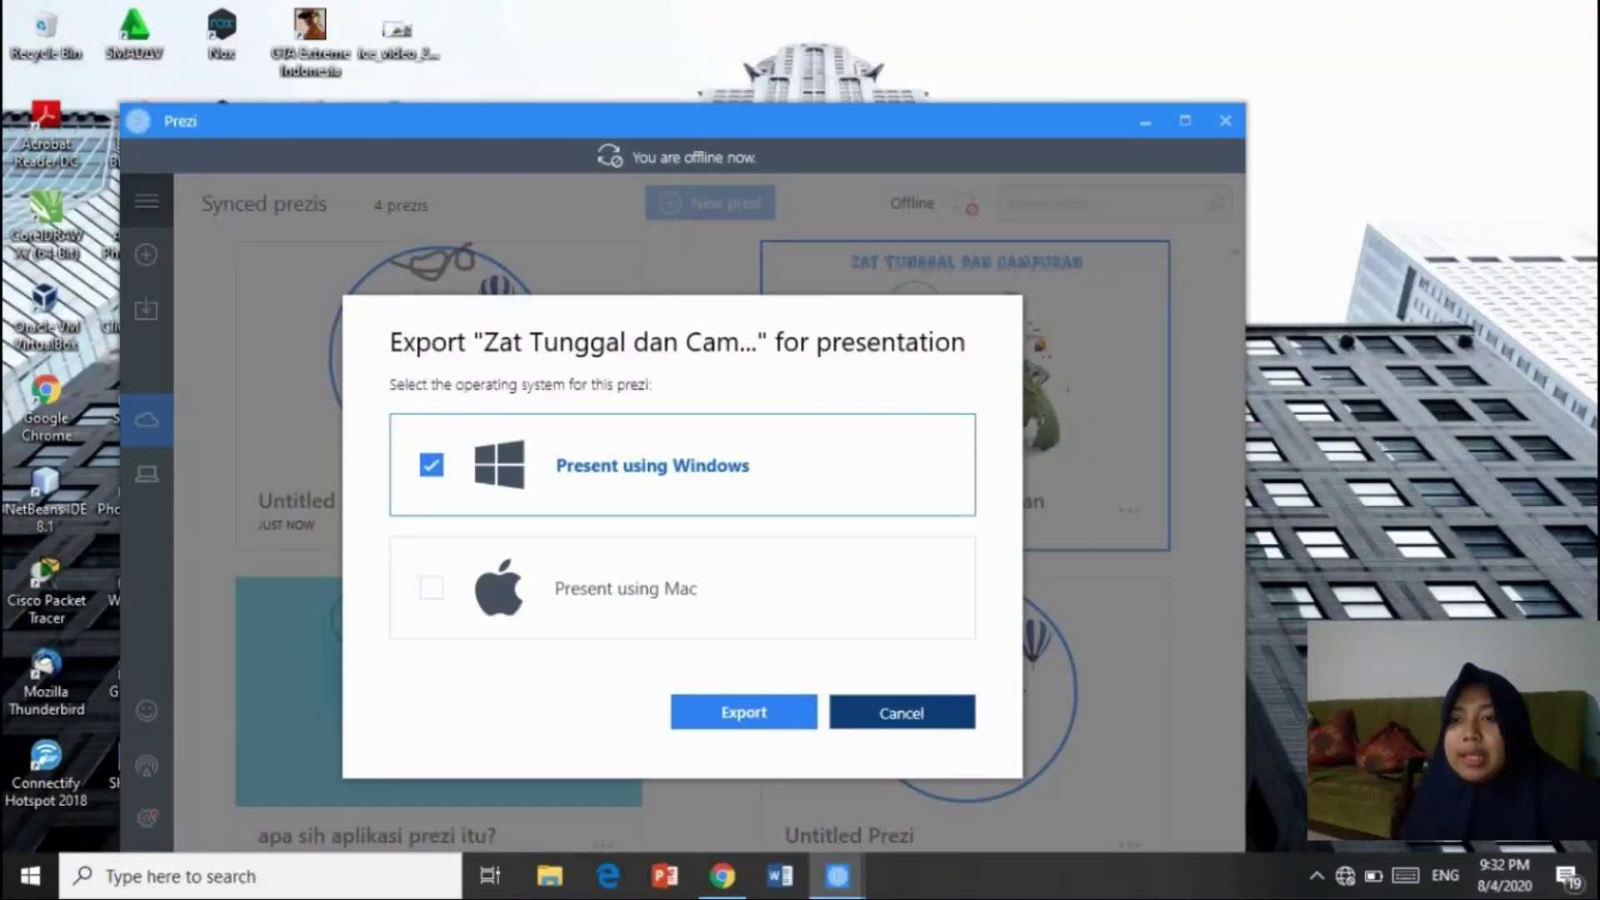
pyautogui.click(901, 712)
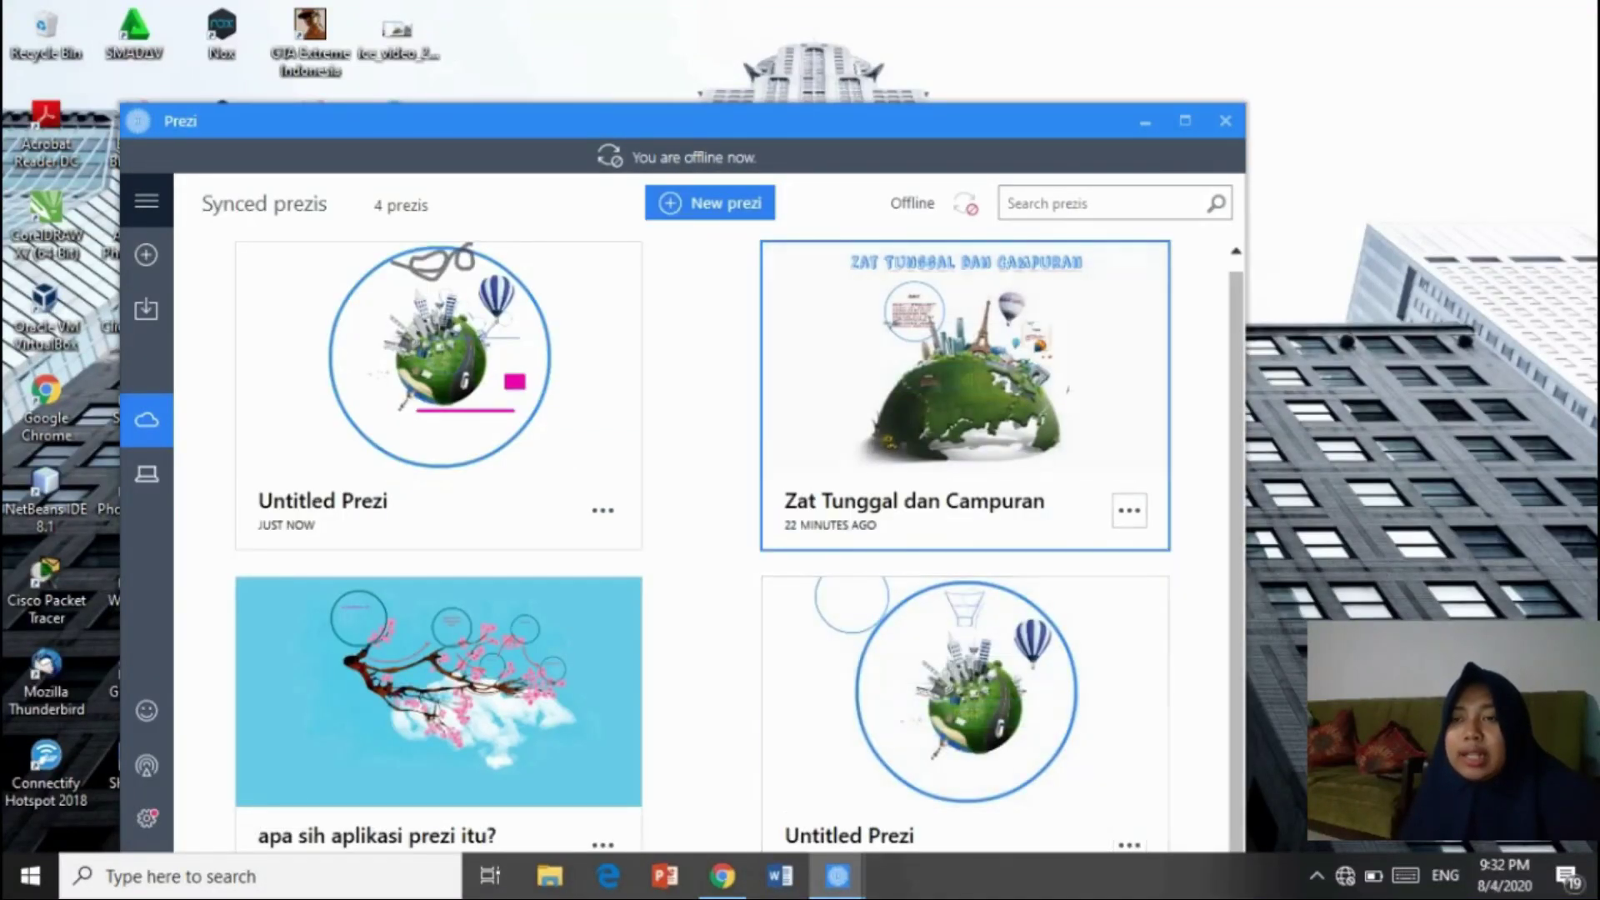
# Present the "Zat Tunggal dan Campuran" prezi and advance from the overview to the "Materi" frame.
pyautogui.click(1129, 510)
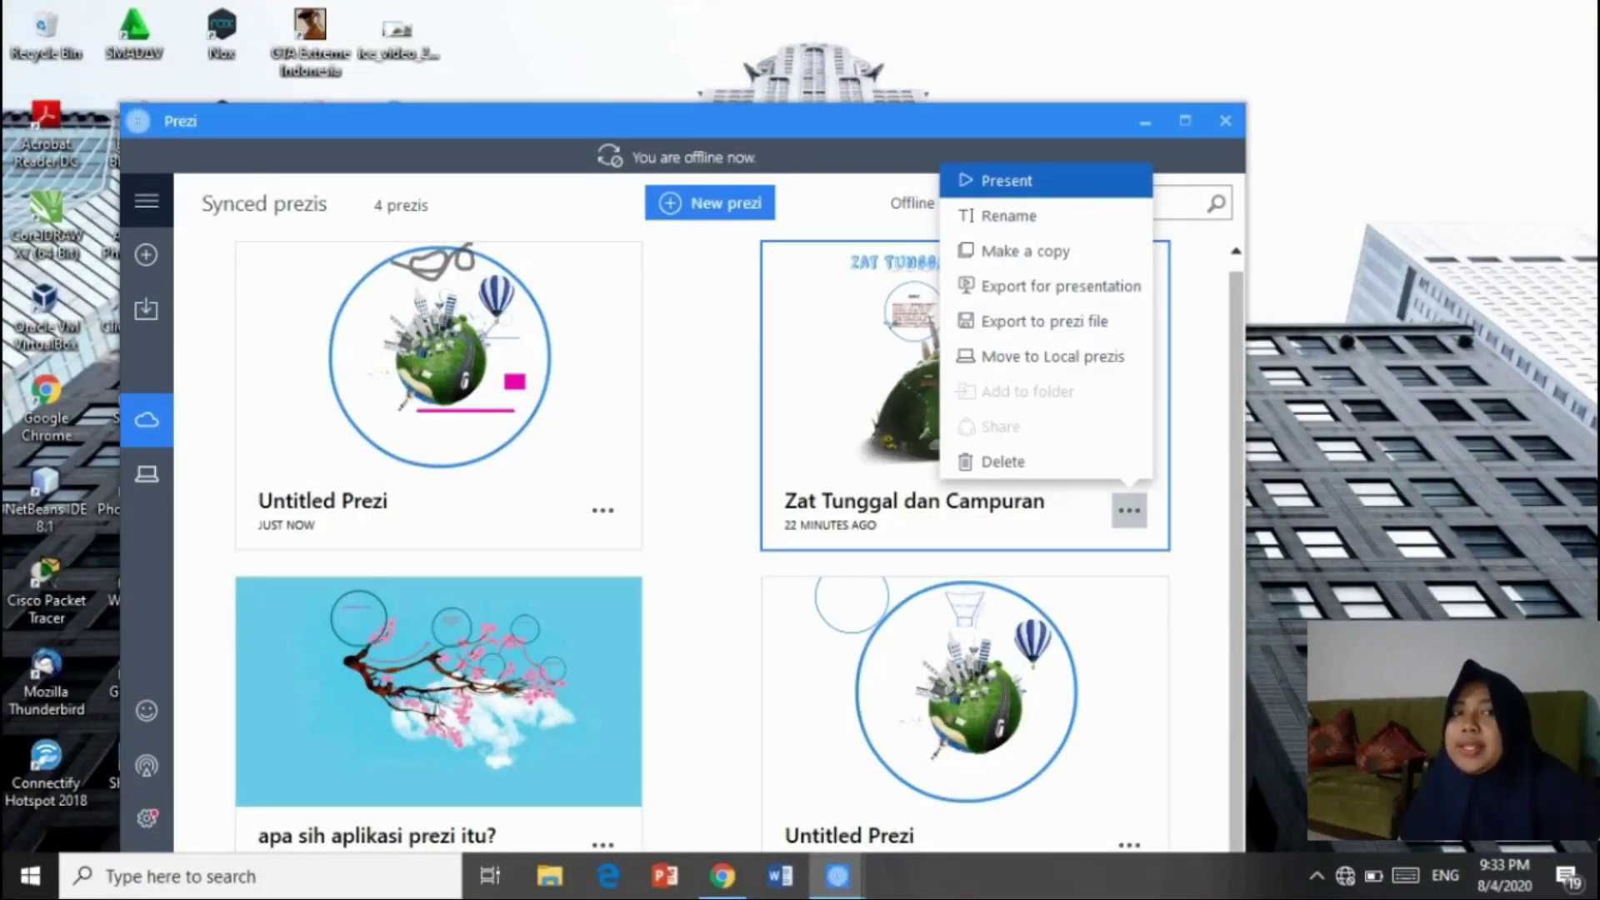
pyautogui.press('Return')
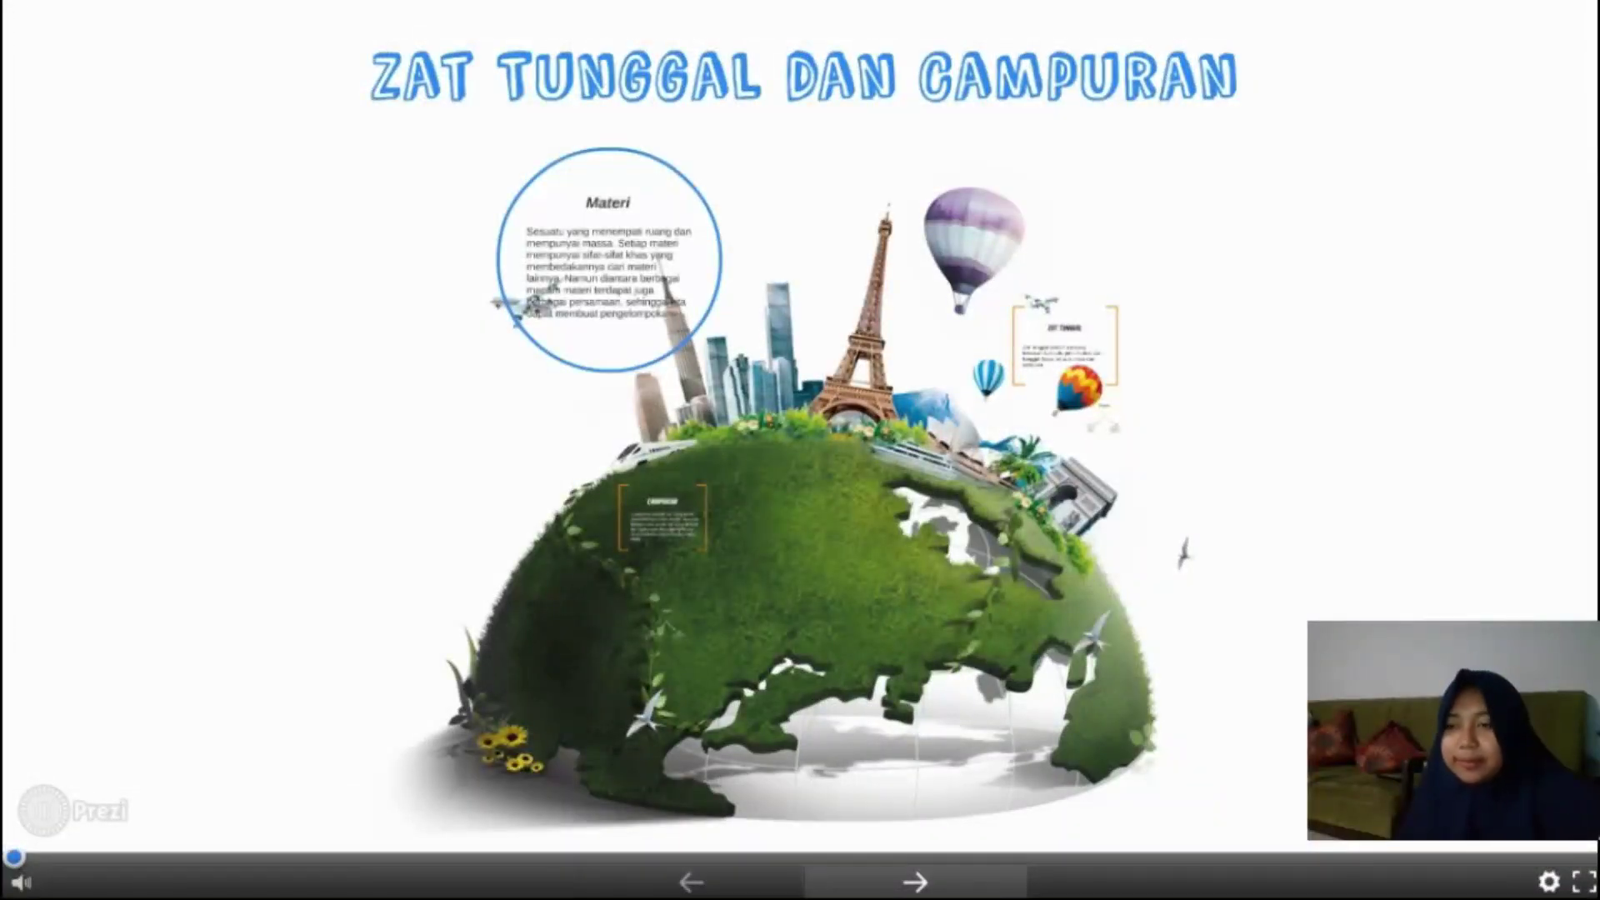
pyautogui.press('Right')
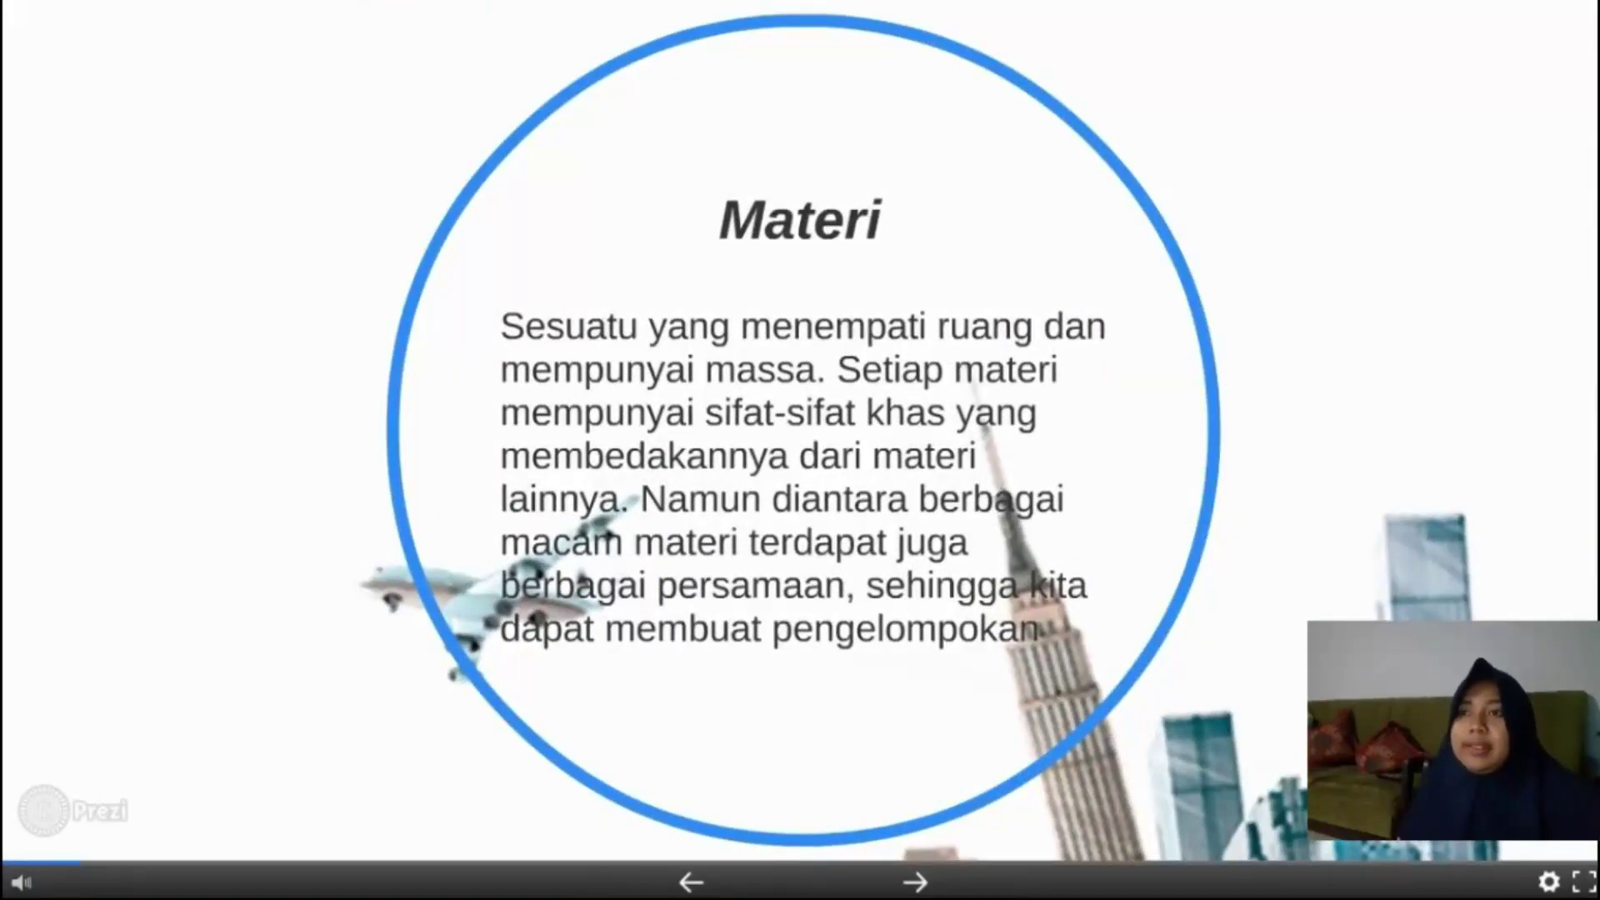